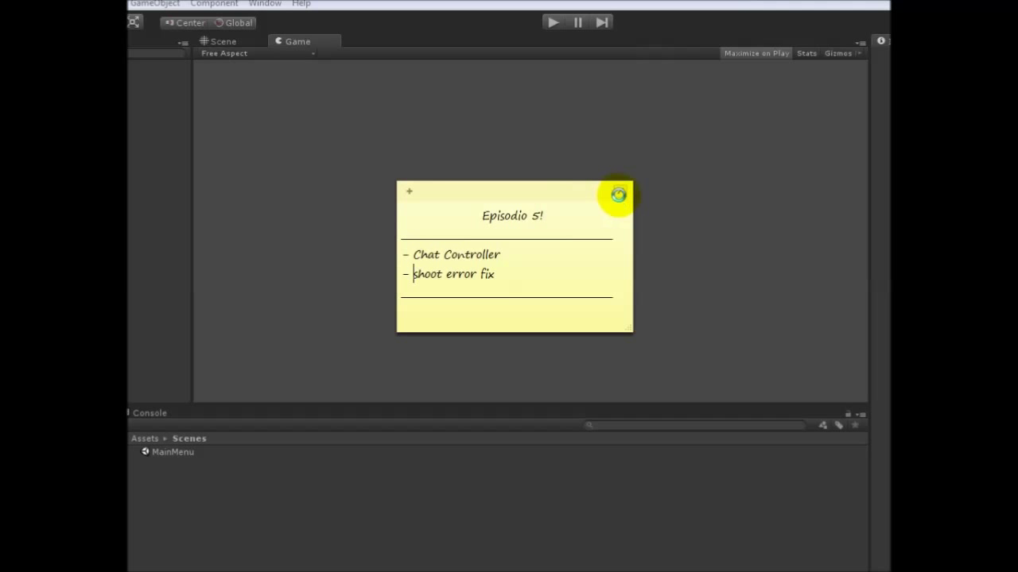
# - Delete the 'Episodio 5!' sticky note and confirm the deletion with Yes
pyautogui.click(620, 191)
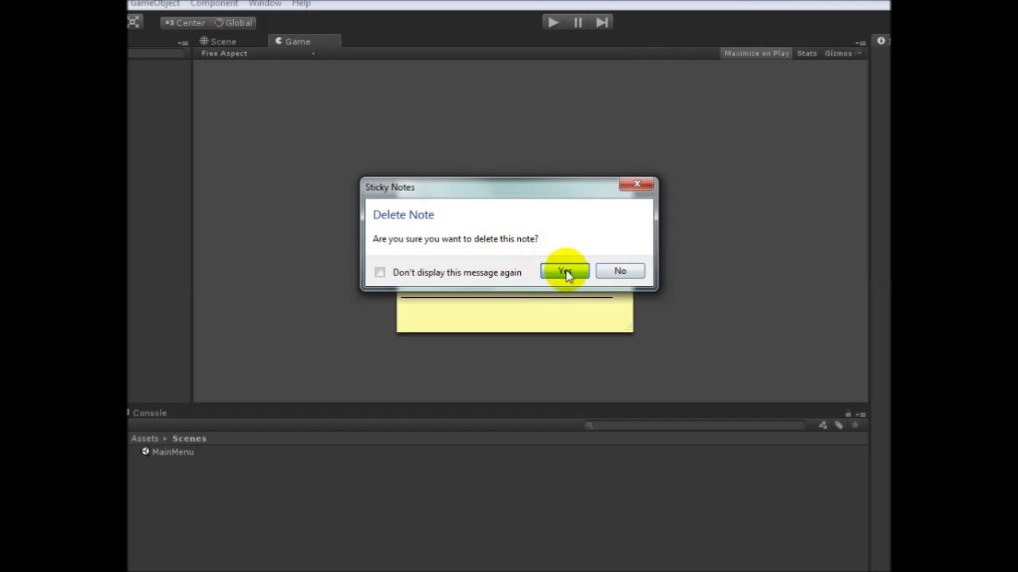
pyautogui.click(565, 273)
# - In maximized Visual Studio, open ChatController.cs with the caret between BeginGroup and EndGroup in OnGUI
pyautogui.hotkey('alt', 'Tab')
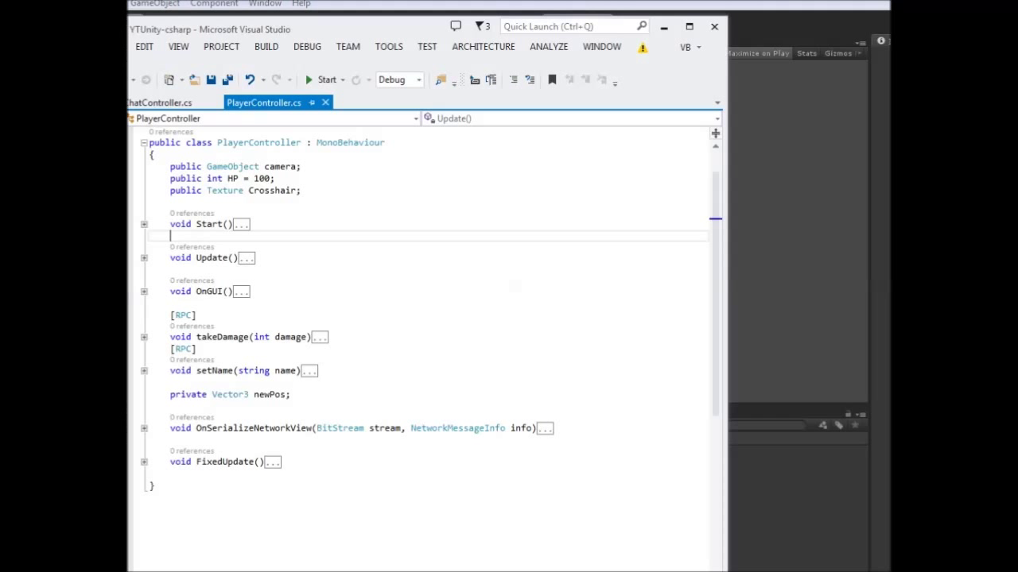
pyautogui.doubleClick(418, 29)
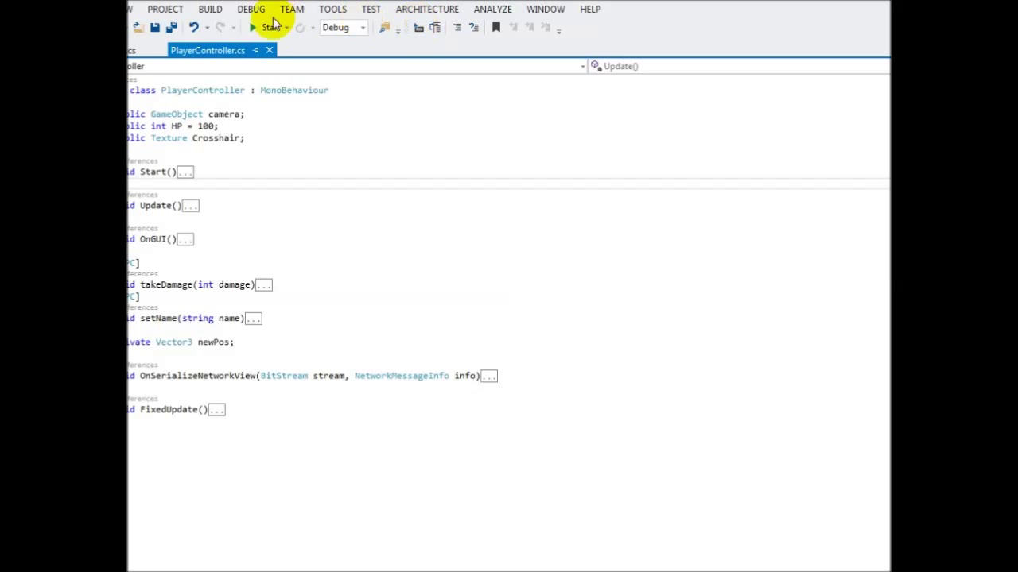
pyautogui.click(137, 50)
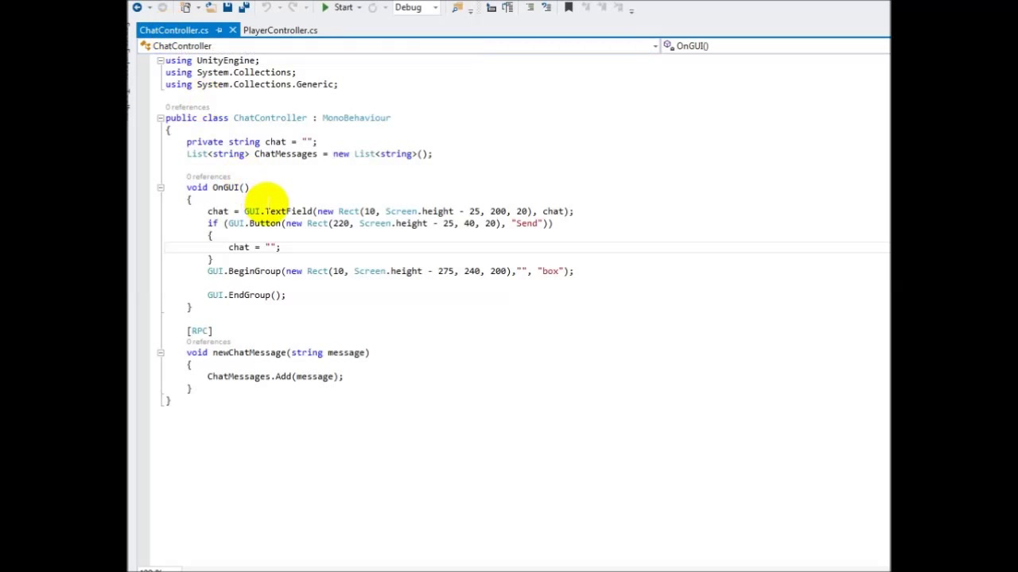
pyautogui.click(265, 199)
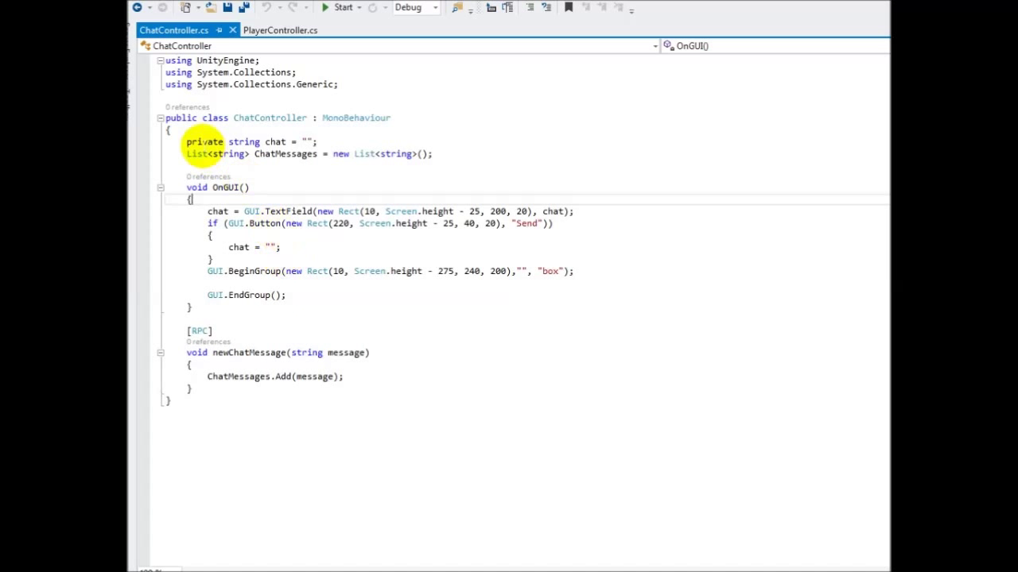
pyautogui.doubleClick(280, 154)
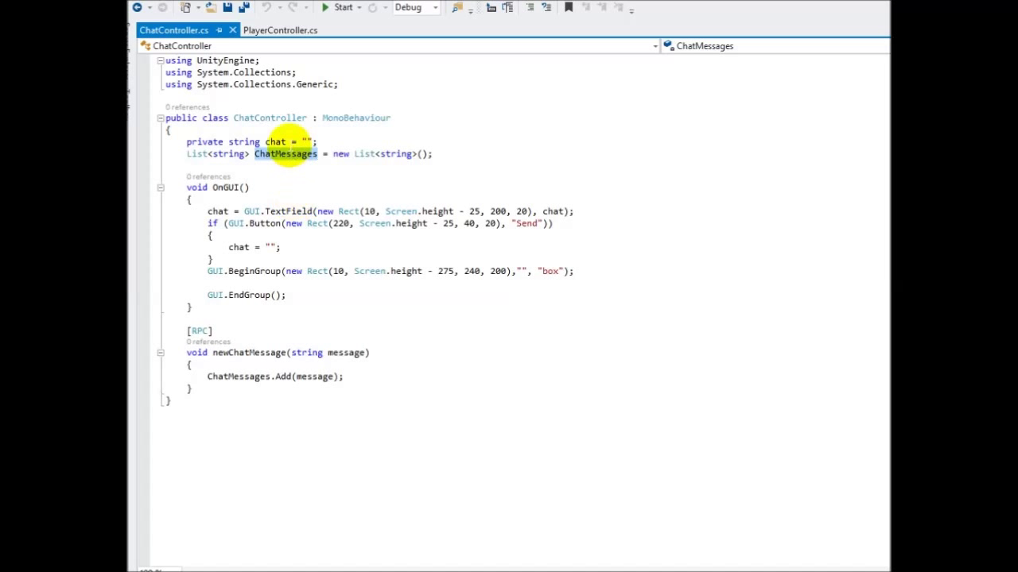
pyautogui.click(323, 376)
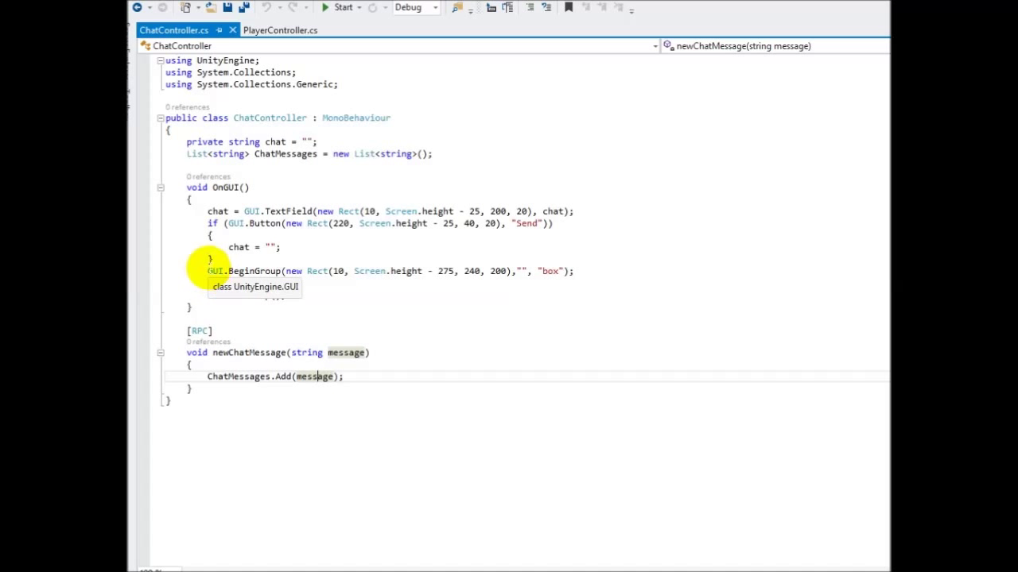
pyautogui.moveTo(207, 271); pyautogui.dragTo(291, 296)
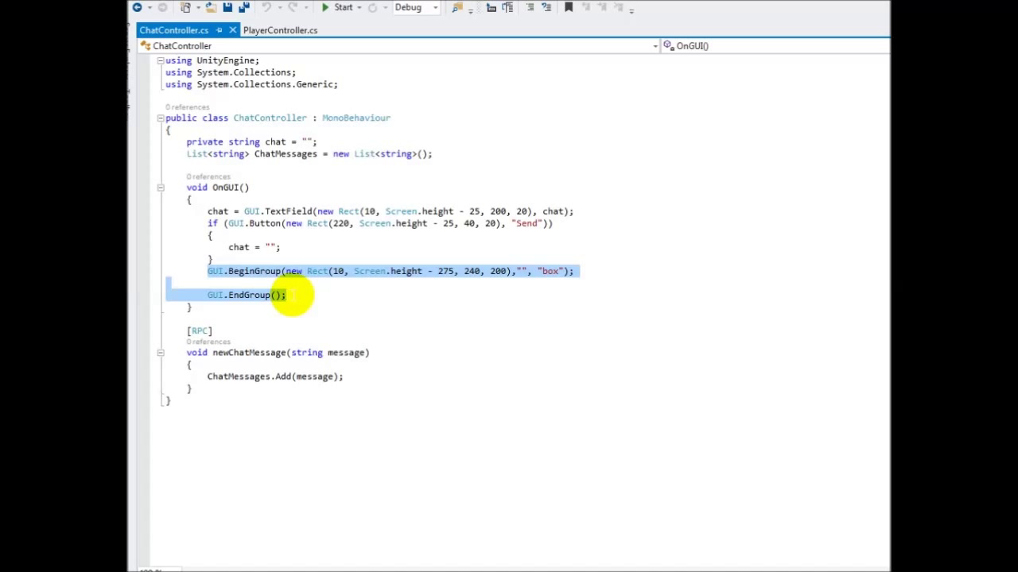
pyautogui.click(287, 283)
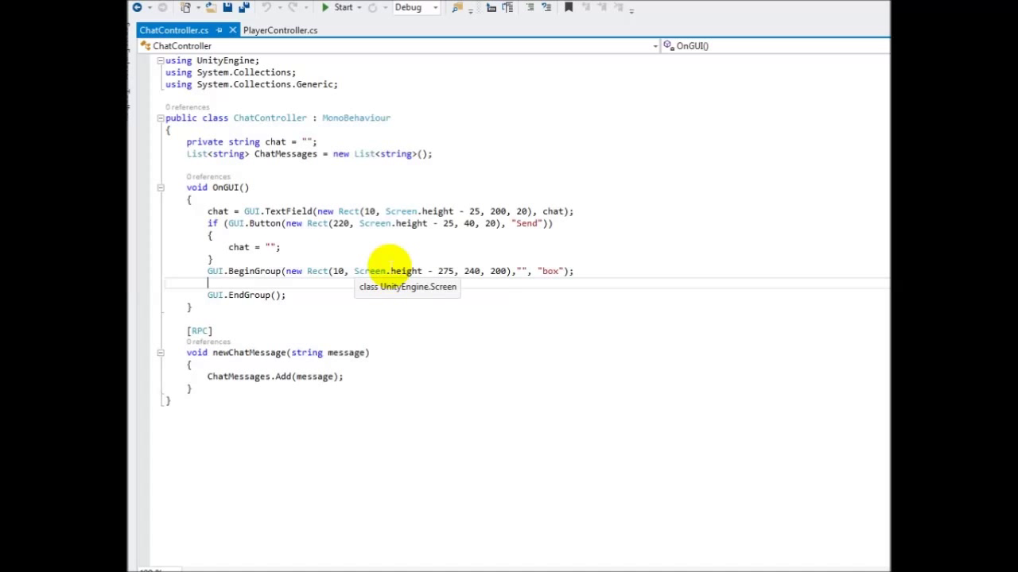
# - Write a foreach over ChatMessages with a string loop variable and an empty body, then save
pyautogui.write('for each')
pyautogui.press('BackSpace')
pyautogui.press('BackSpace')
pyautogui.press('BackSpace')
pyautogui.press('BackSpace')
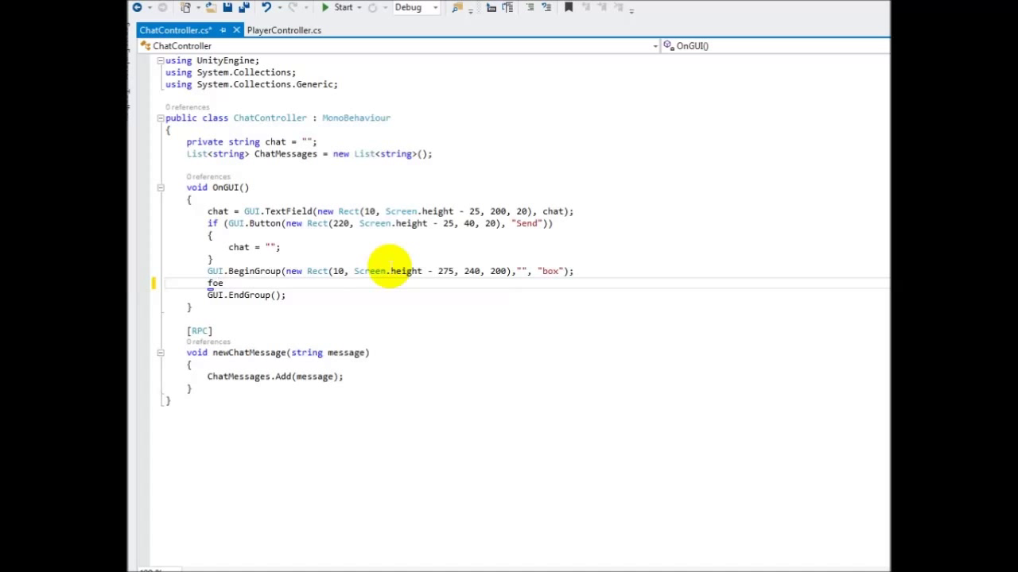
pyautogui.write('each(')
pyautogui.write('string ')
pyautogui.write('menssagen ')
pyautogui.write('in CHatM')
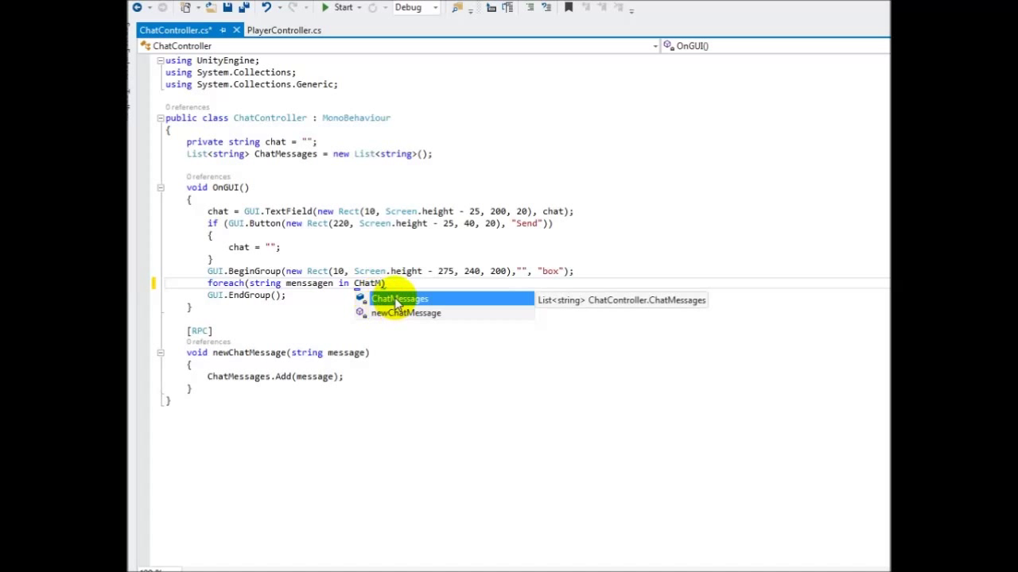
pyautogui.write(')')
pyautogui.press('Return')
pyautogui.write('{')
pyautogui.press('Return')
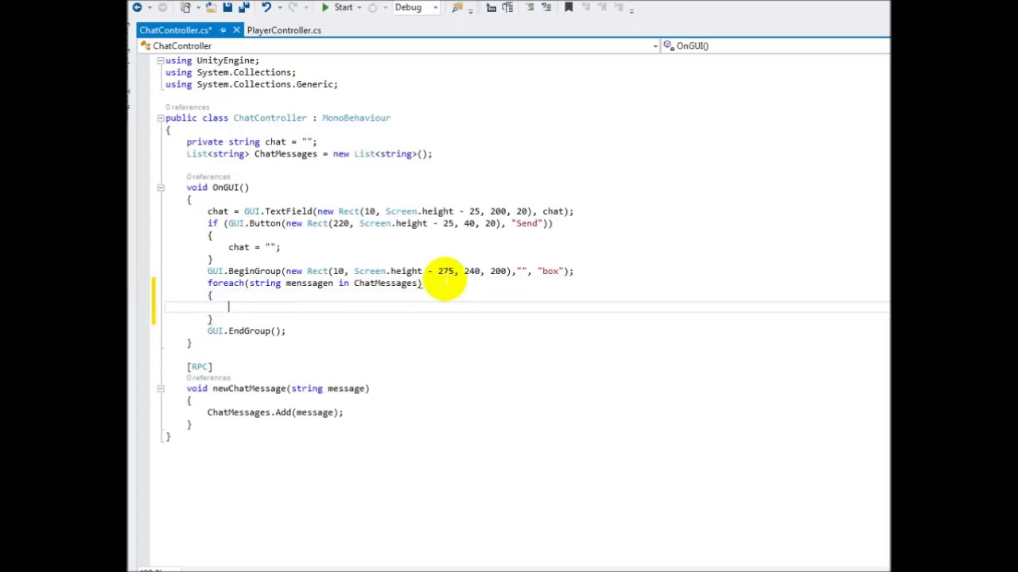
pyautogui.hotkey('ctrl', 's')
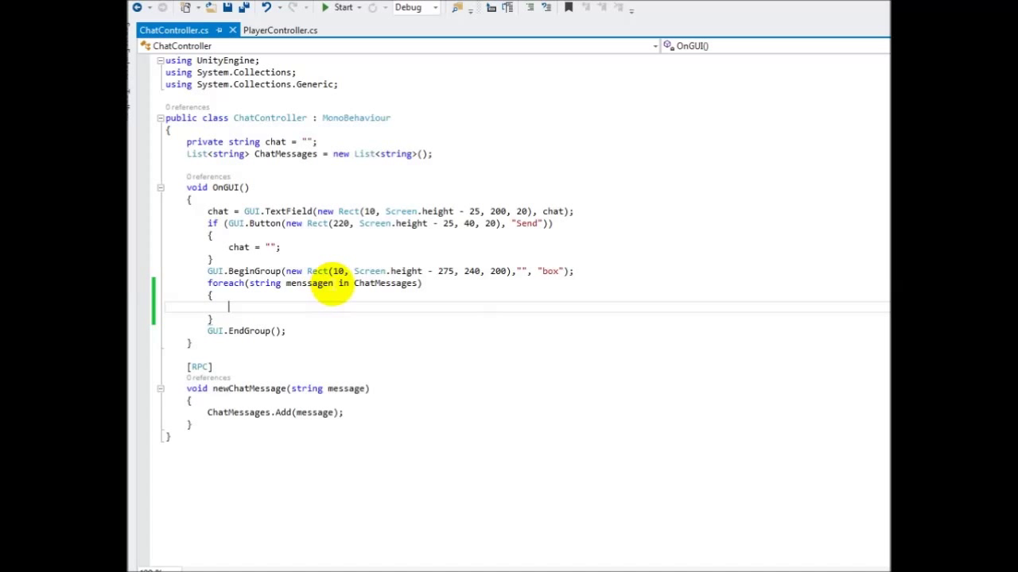
# - Rename the loop variable to menssagem and save
pyautogui.click(333, 284)
pyautogui.press('BackSpace')
pyautogui.write('m')
pyautogui.hotkey('ctrl', 's')
pyautogui.doubleClick(309, 285)
pyautogui.click(296, 306)
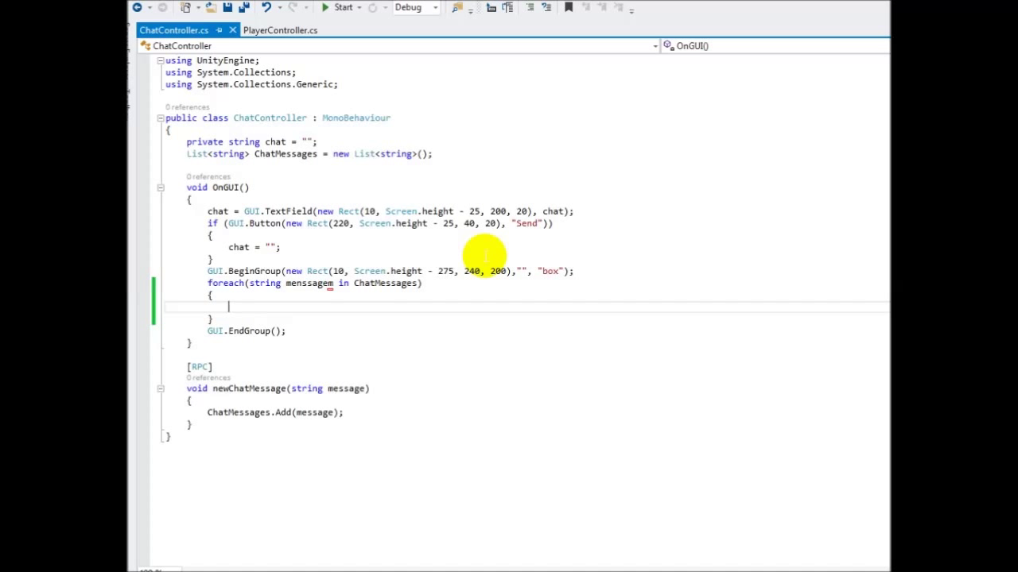
# - Add GUILayout.Label(menssagem); inside the loop, save, and return to Unity
pyautogui.write('UGUIL')
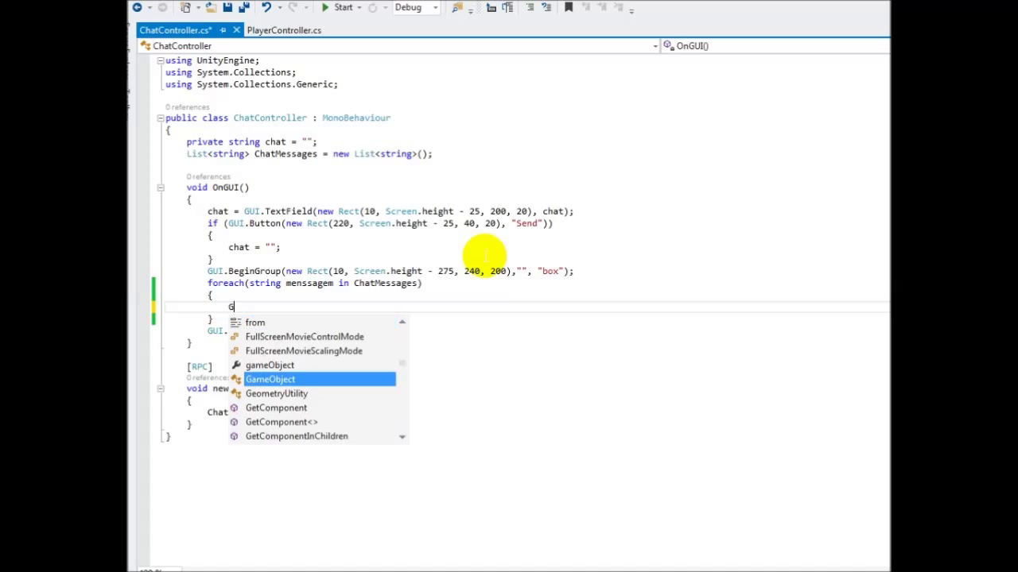
pyautogui.press('Tab')
pyautogui.write('.La')
pyautogui.press('Tab')
pyautogui.write('(')
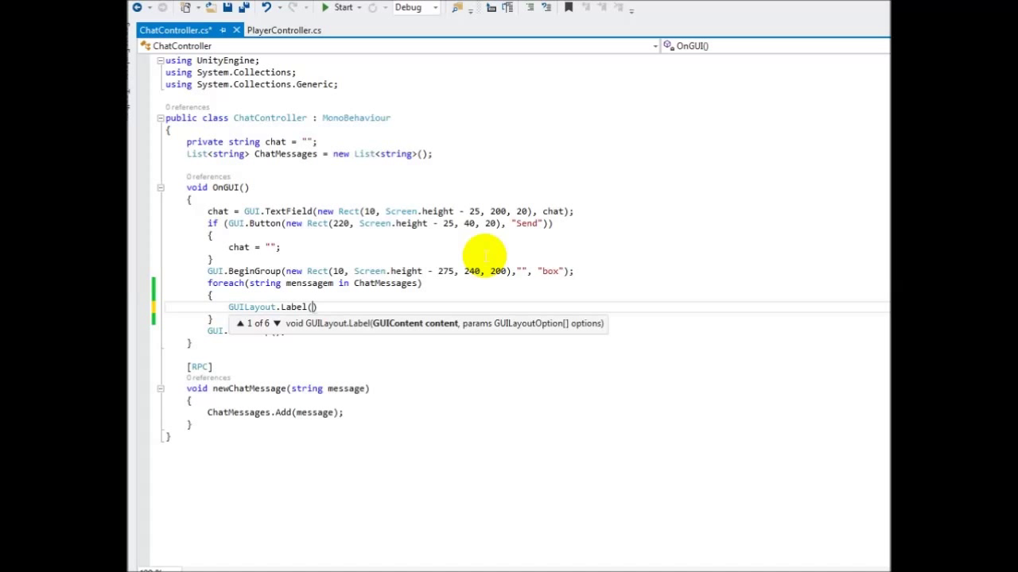
pyautogui.write('menssagem)')
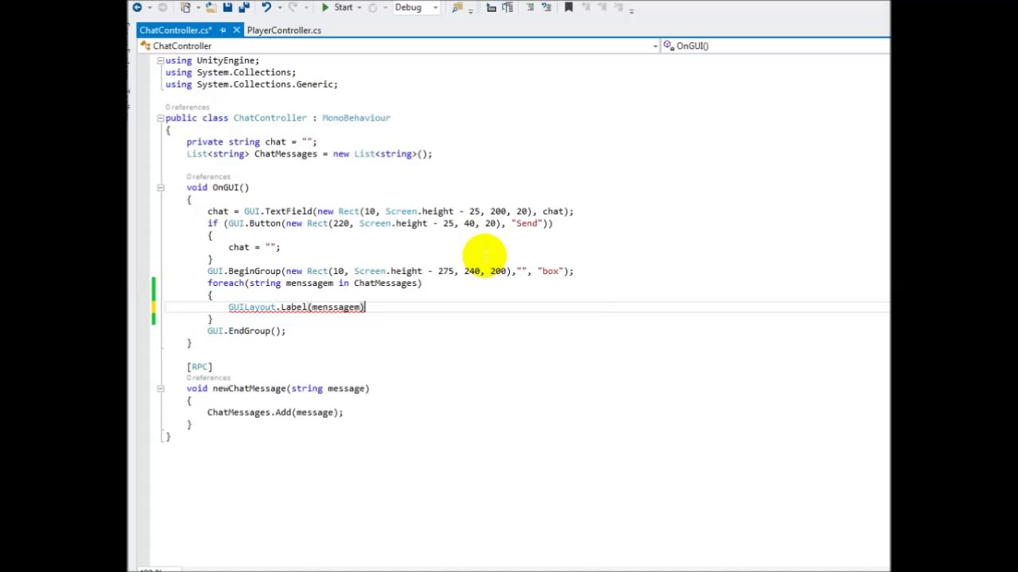
pyautogui.write(';')
pyautogui.hotkey('ctrl', 's')
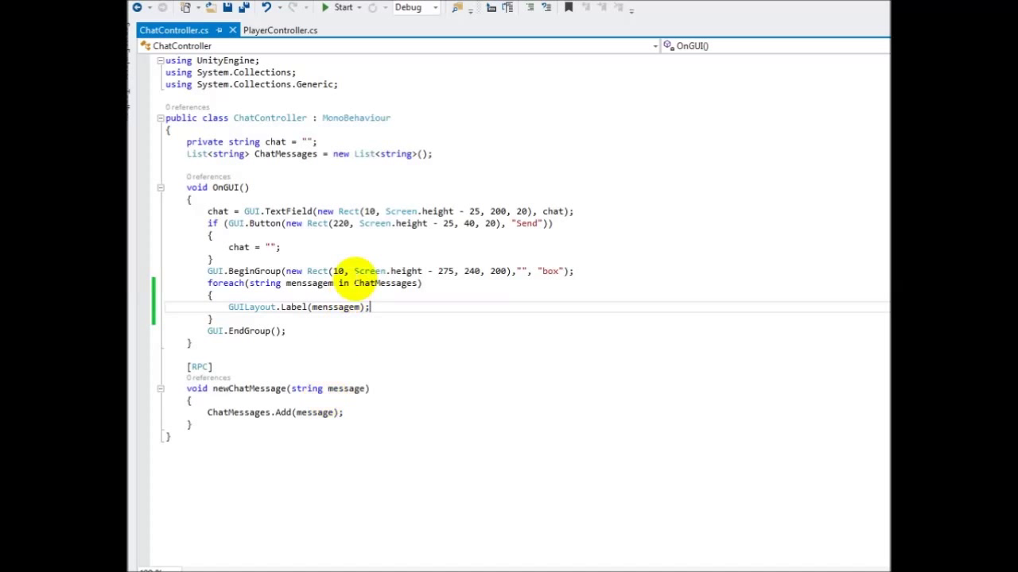
pyautogui.click(344, 298)
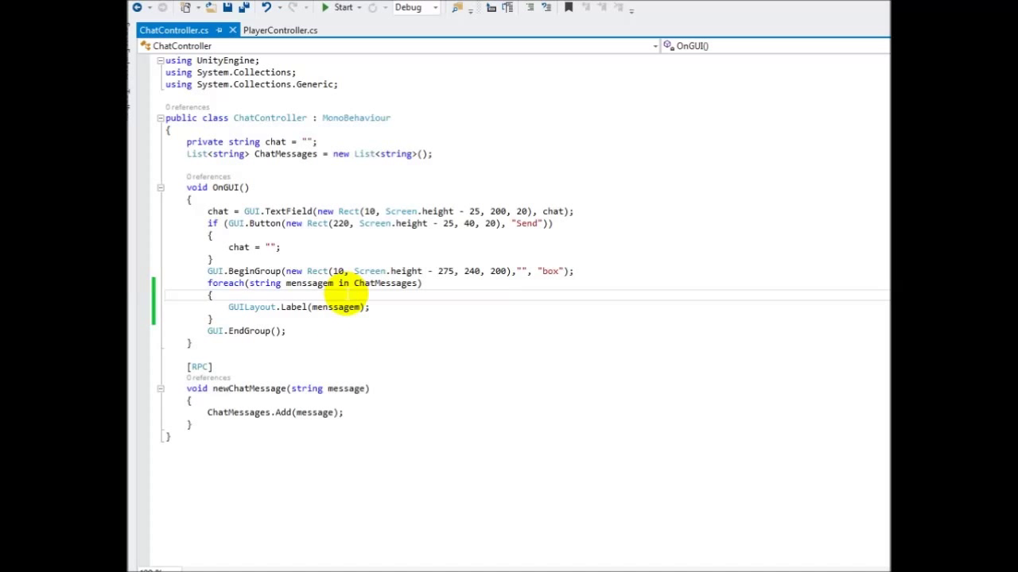
pyautogui.hotkey('alt', 'Tab')
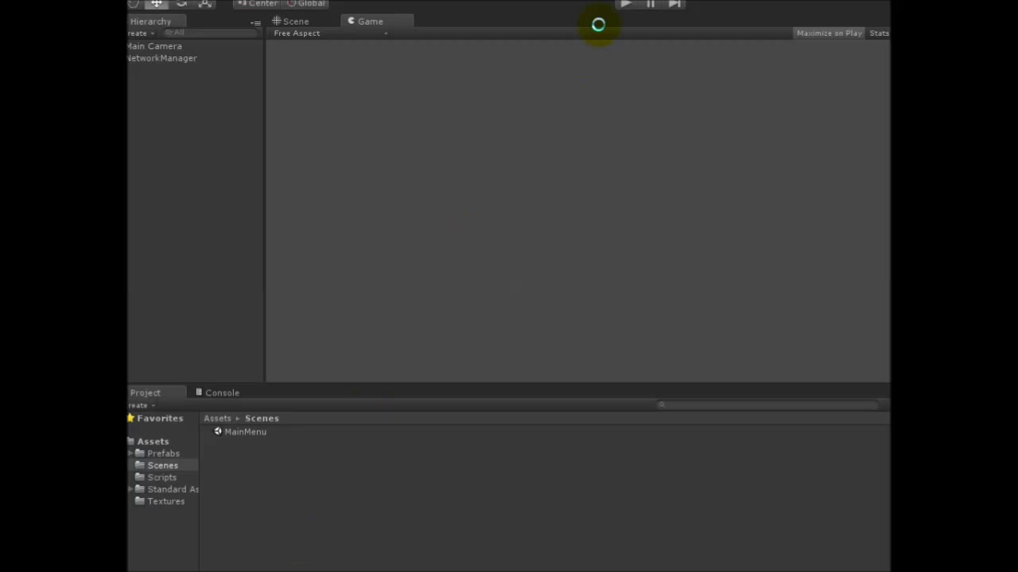
# - Play the game, create a room with Nova Sala, send 'ola' in chat, then stop
pyautogui.click(624, 6)
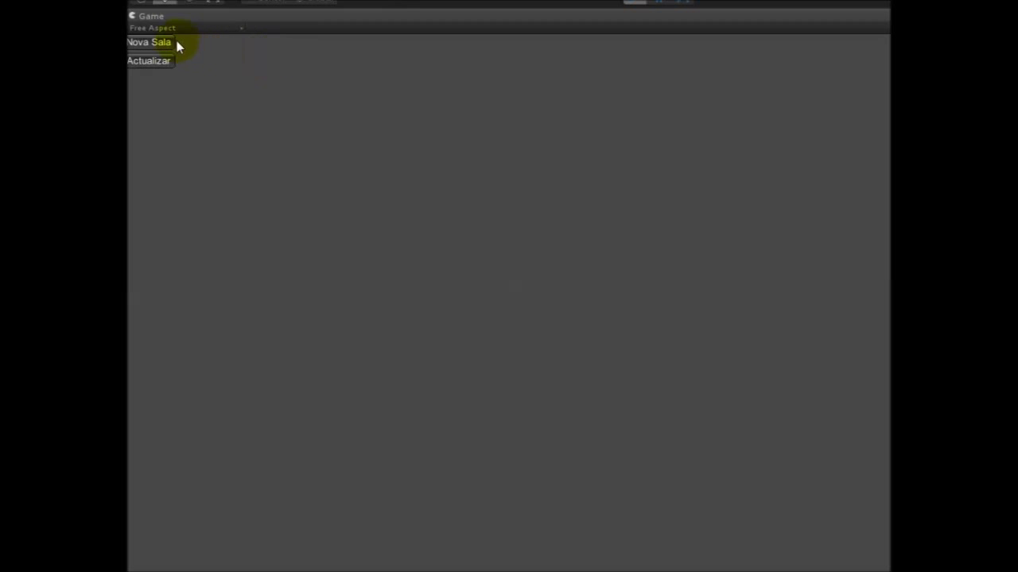
pyautogui.click(163, 41)
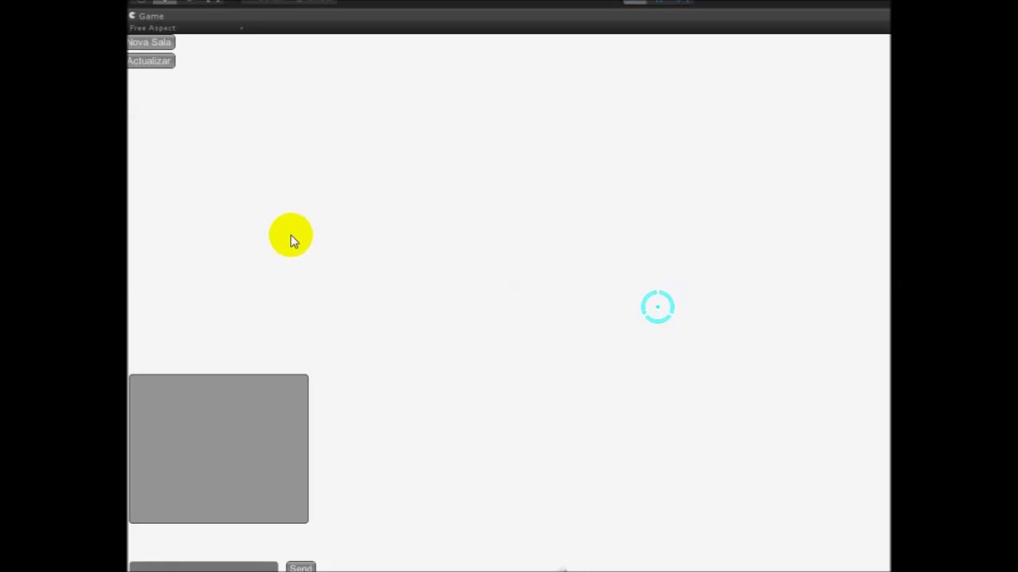
pyautogui.click(291, 558)
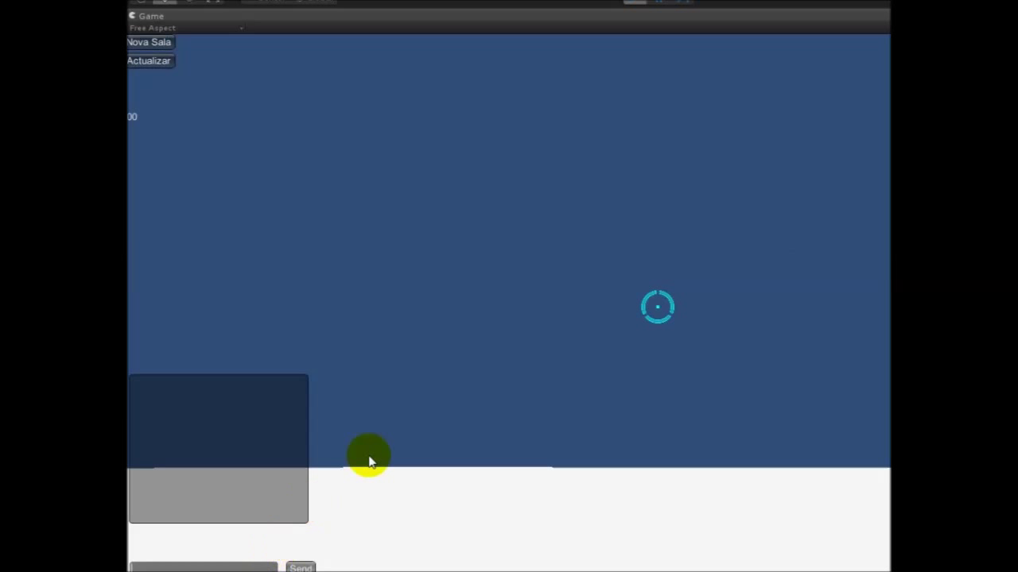
pyautogui.write('ola')
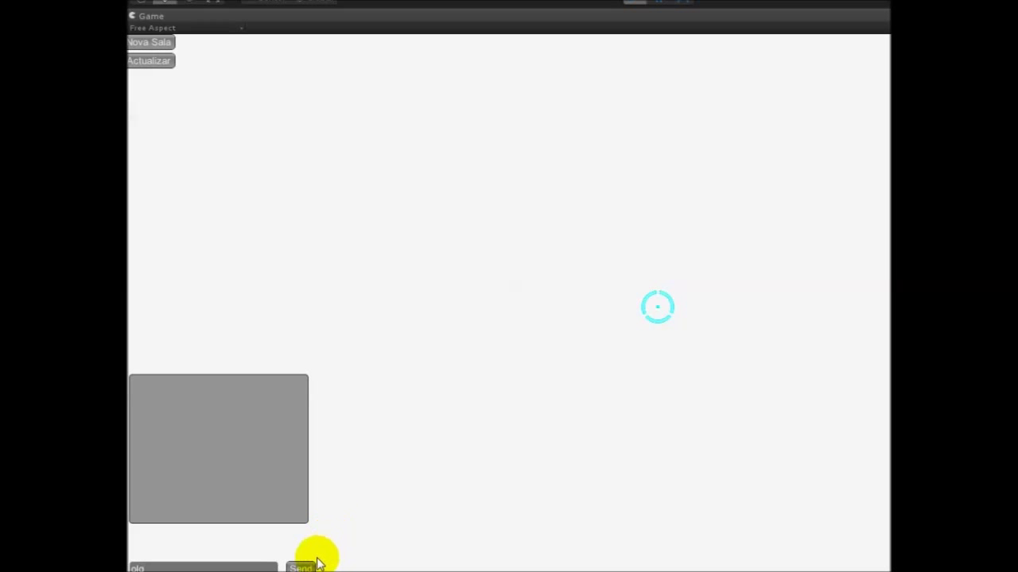
pyautogui.click(304, 561)
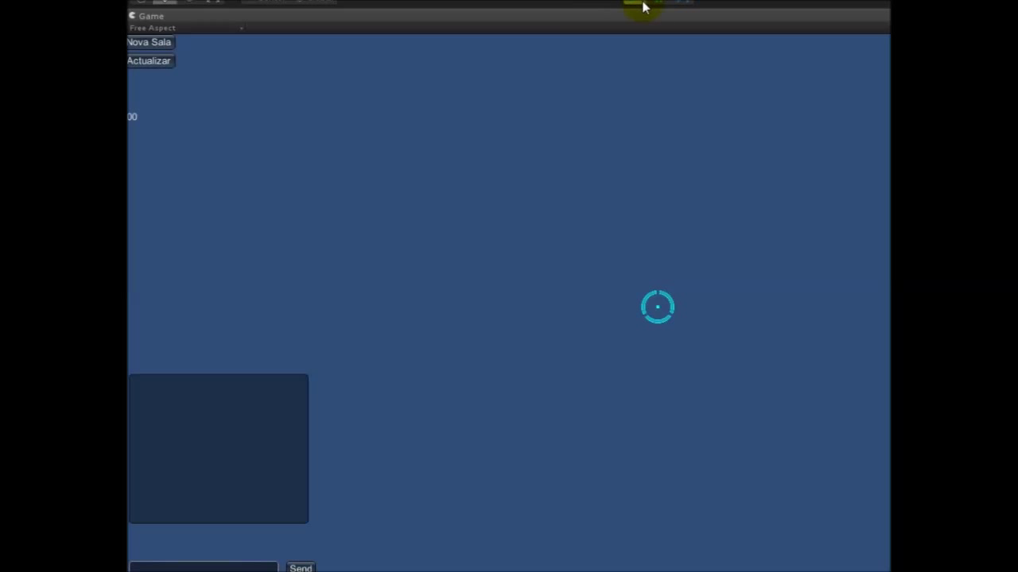
pyautogui.click(629, 7)
pyautogui.click(413, 566)
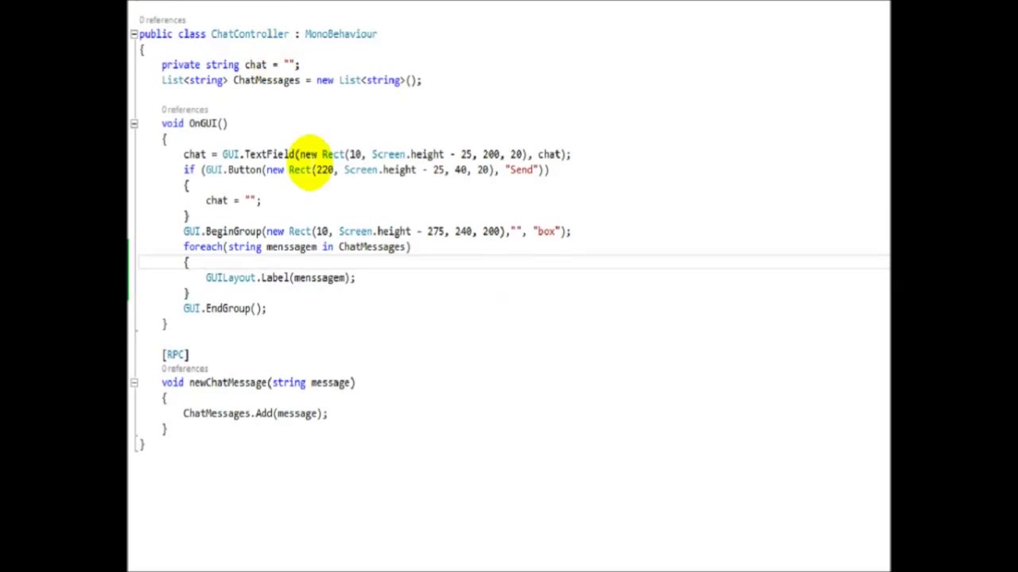
# - Start a networkView.RPC("newChatMessage" call on a new line in the Send block
pyautogui.click(328, 200)
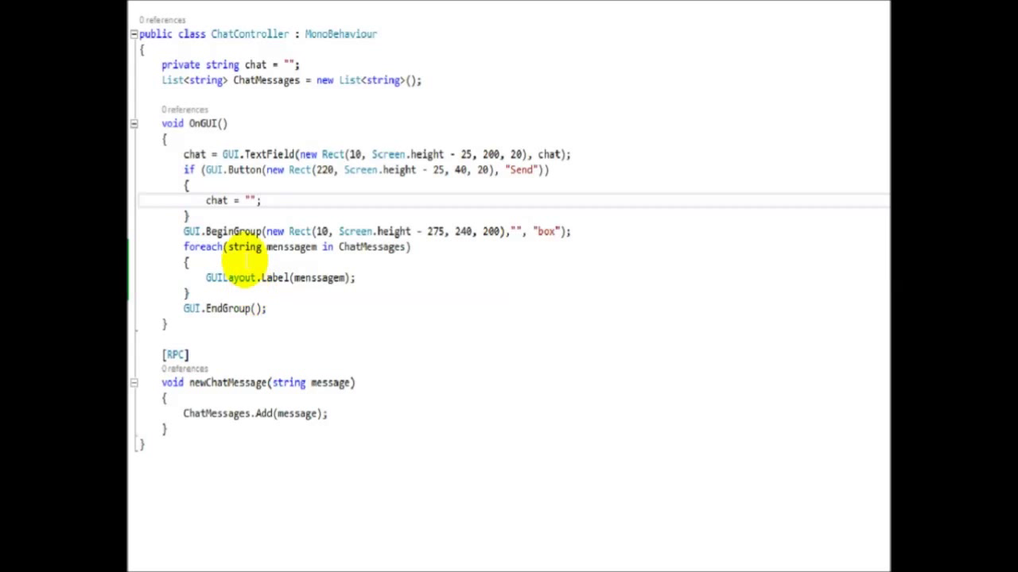
pyautogui.click(226, 182)
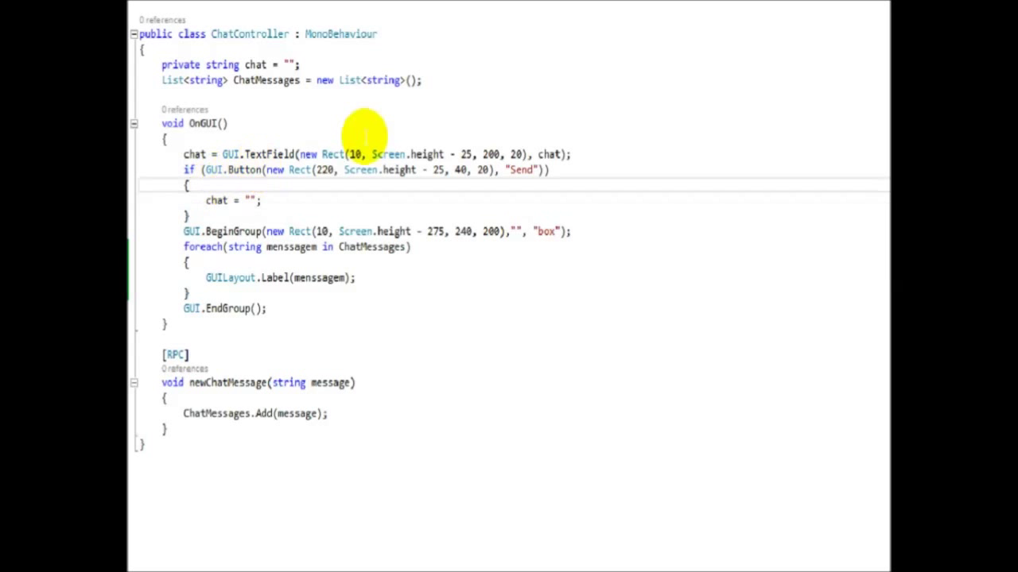
pyautogui.press('Return')
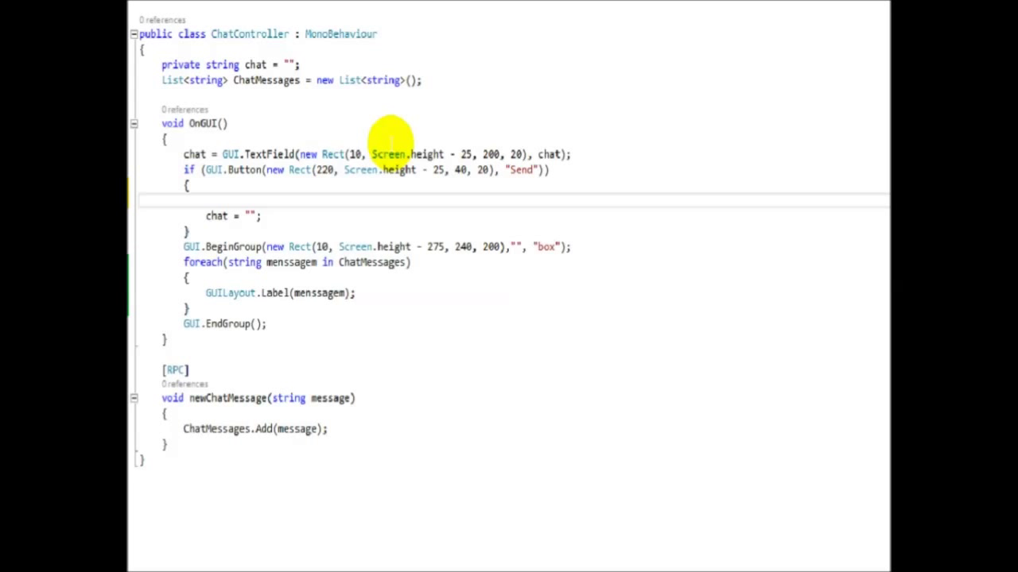
pyautogui.write('bre')
pyautogui.press('BackSpace')
pyautogui.press('BackSpace')
pyautogui.press('BackSpace')
pyautogui.write('net')
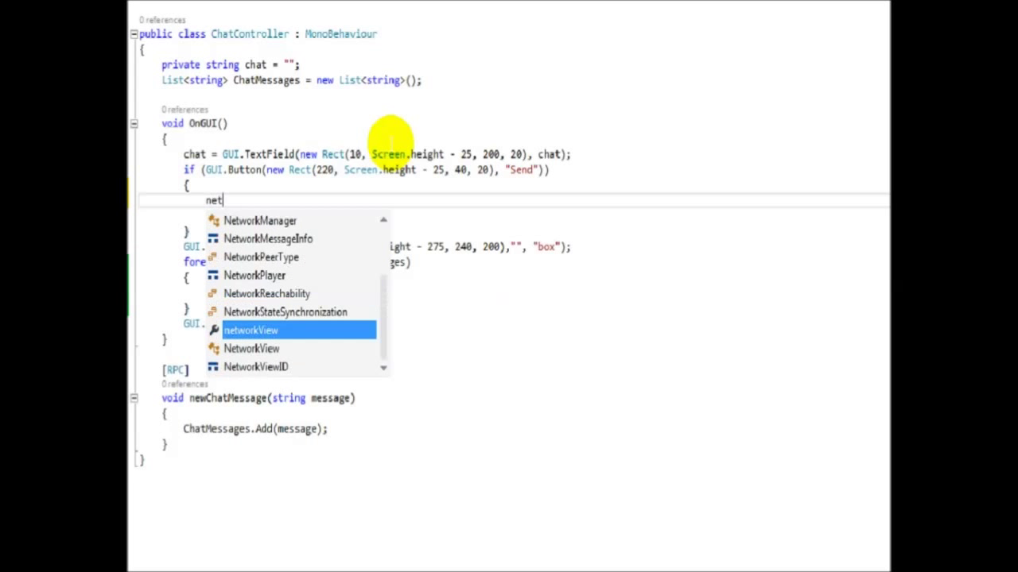
pyautogui.press('Tab')
pyautogui.write('.RPC')
pyautogui.press('Tab')
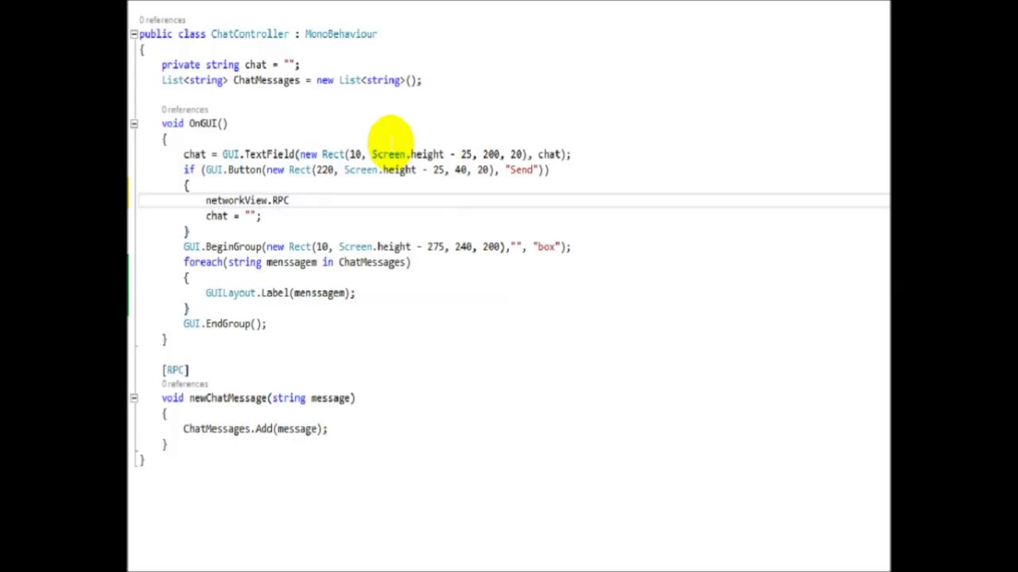
pyautogui.write('("newChatMessage')
pyautogui.press('BackSpace')
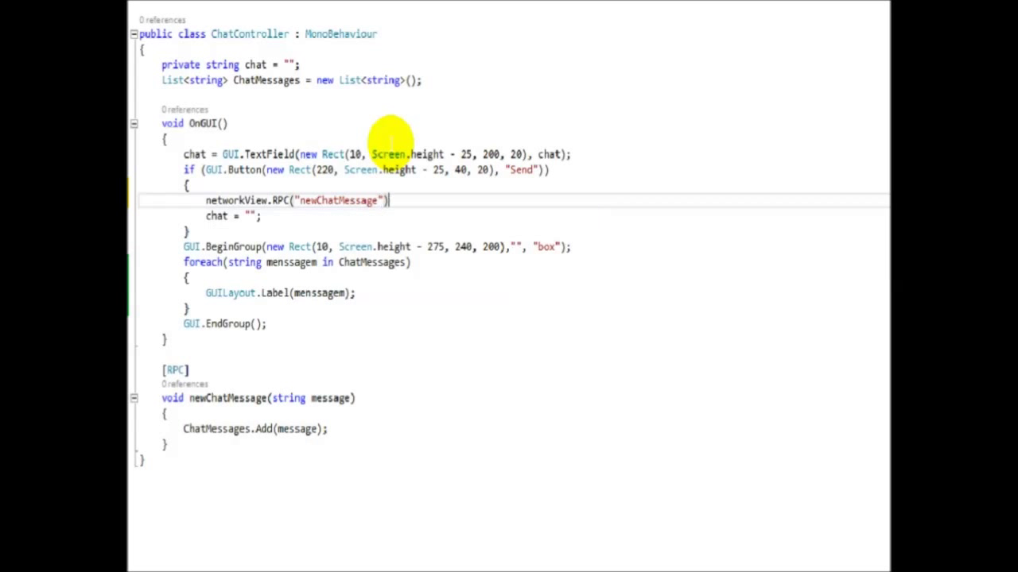
# - Complete the RPC call with RPCMode.AllBuffered and chat as arguments
pyautogui.click(250, 397)
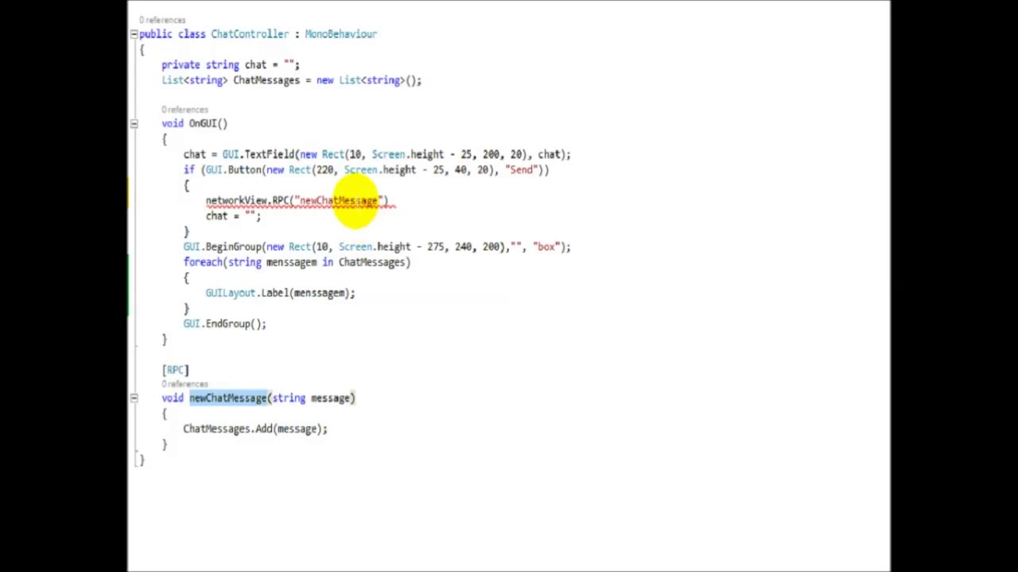
pyautogui.click(382, 201)
pyautogui.press('Right')
pyautogui.write(', RPC')
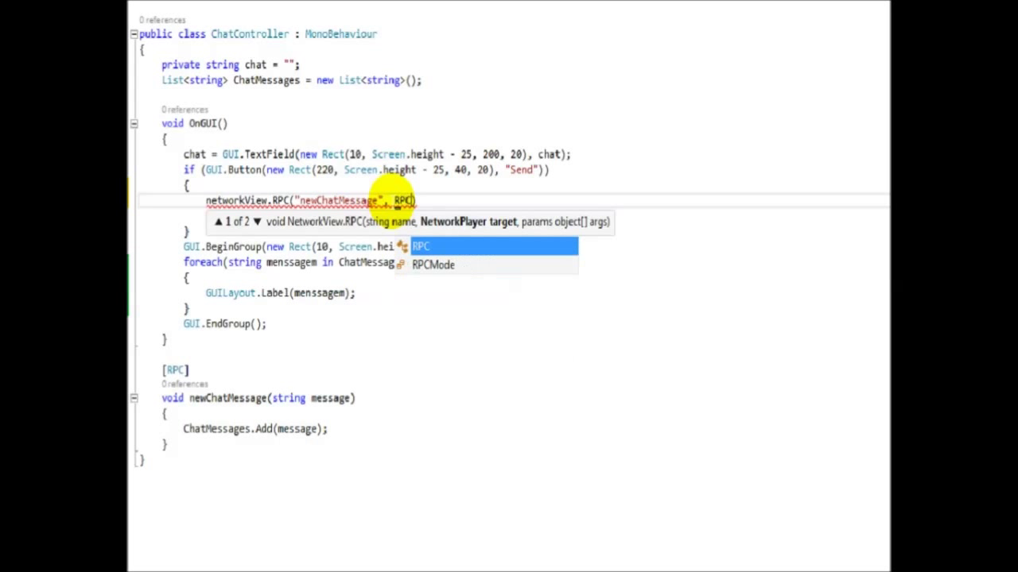
pyautogui.write('Mode.all')
pyautogui.press('Down')
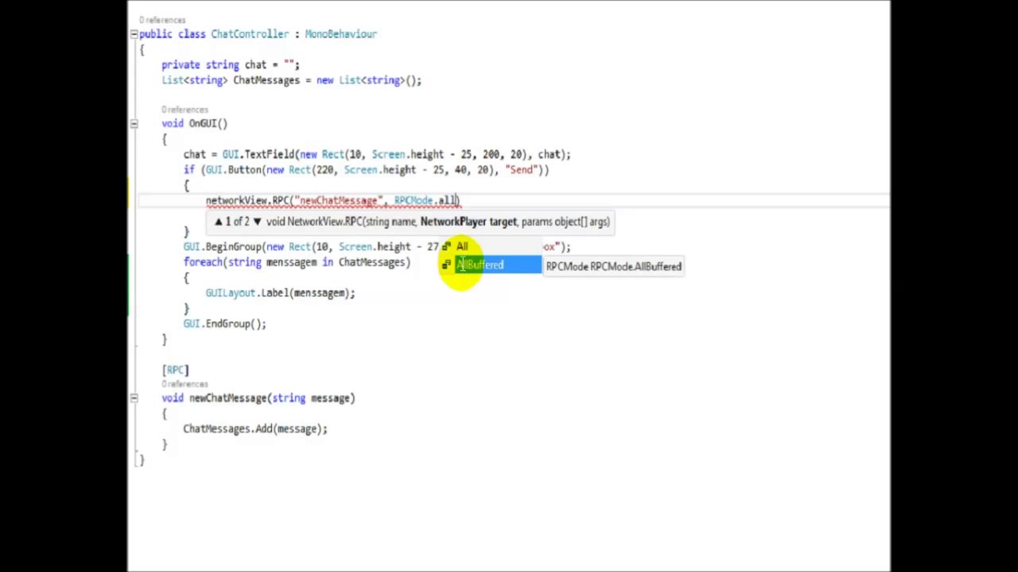
pyautogui.doubleClick(461, 265)
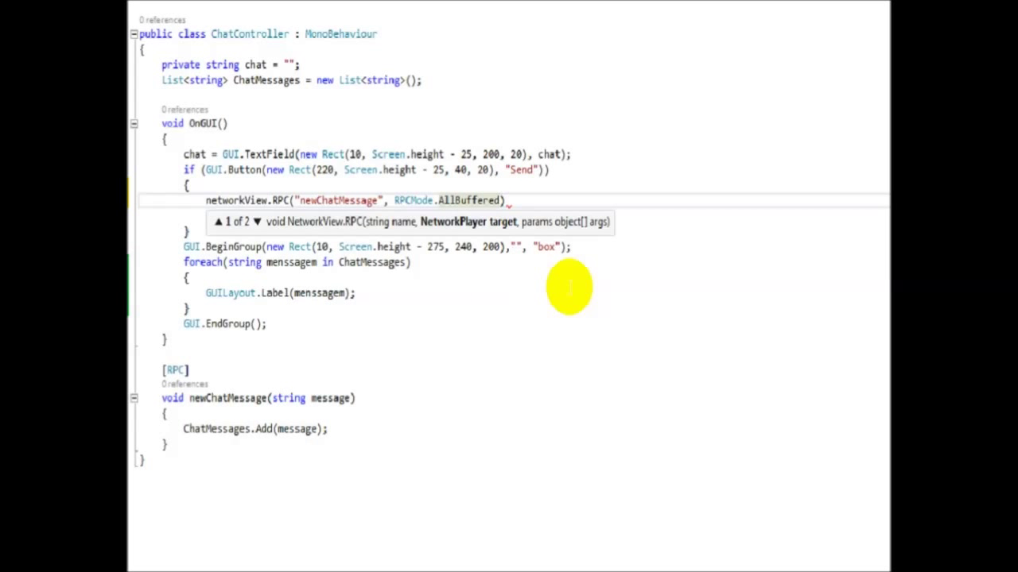
pyautogui.write(', ')
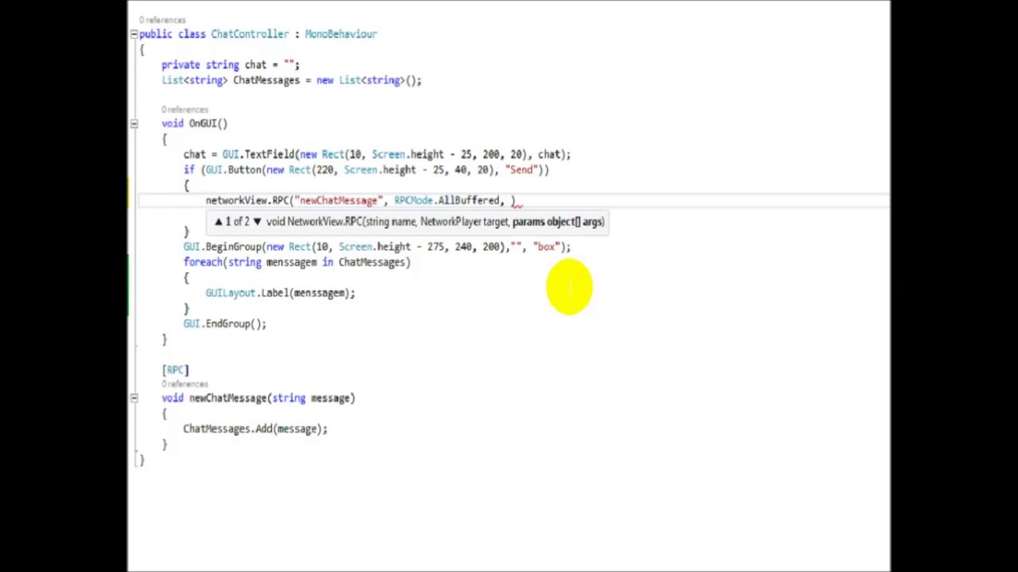
pyautogui.write('mes')
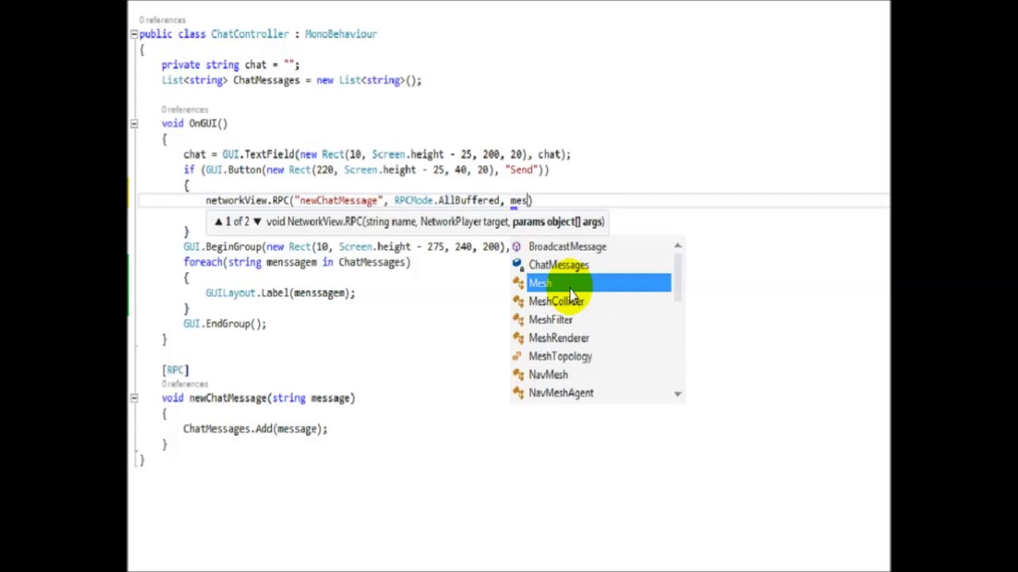
pyautogui.write('sa')
pyautogui.press('Escape')
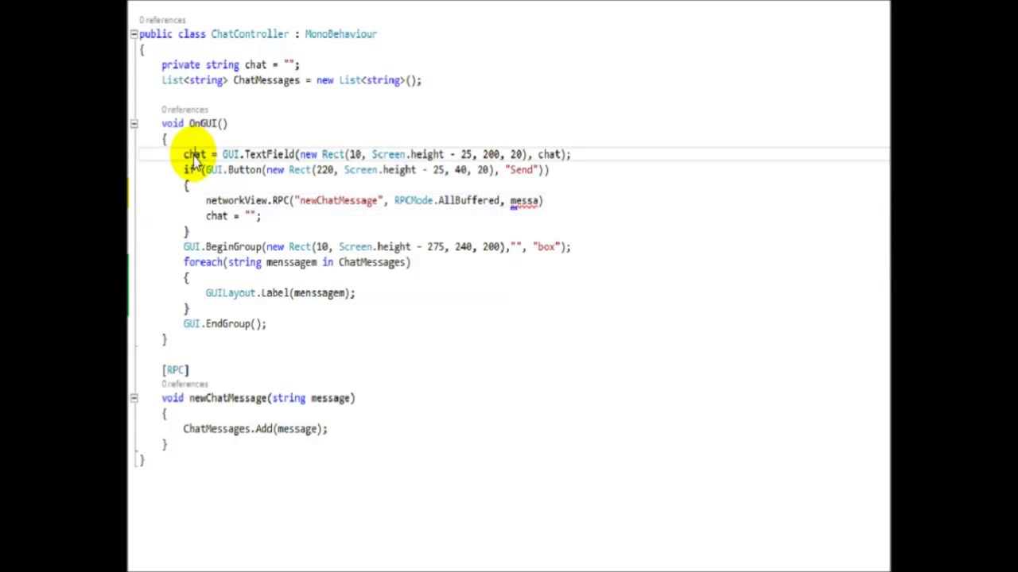
pyautogui.doubleClick(522, 200)
pyautogui.write('chat')
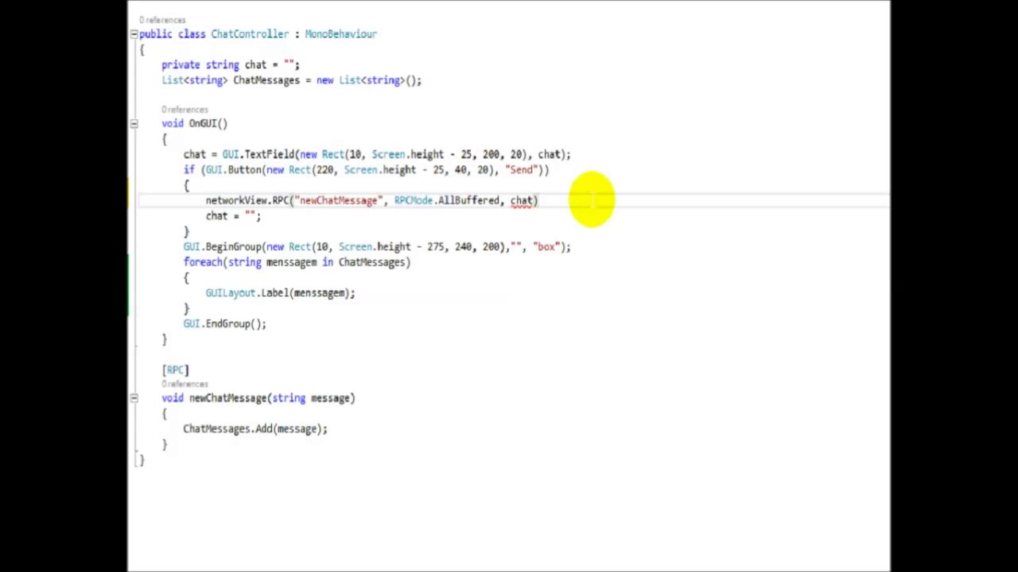
pyautogui.click(578, 202)
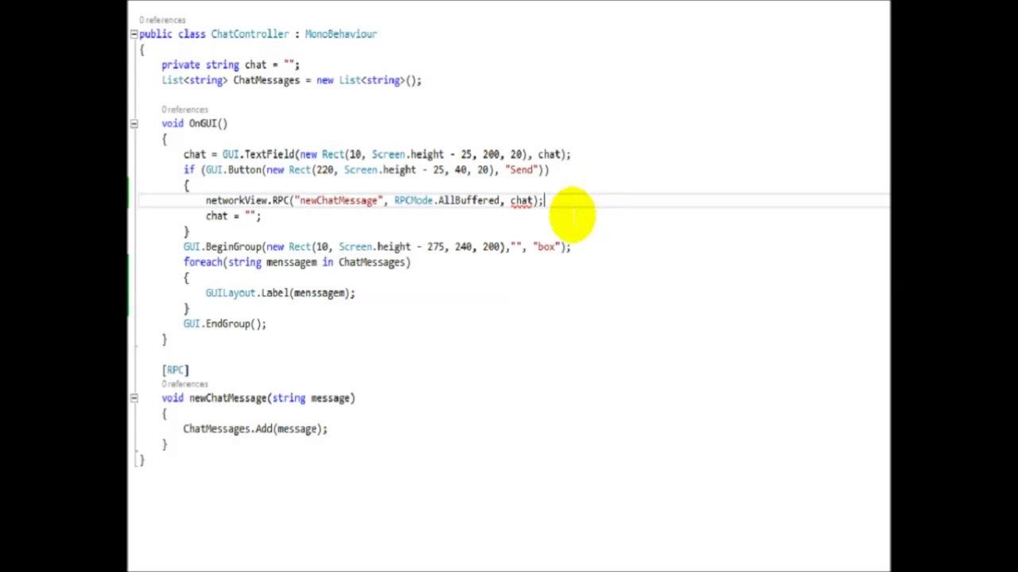
# - Edit the 275 offset in the chat box's BeginGroup Rect
pyautogui.click(568, 215)
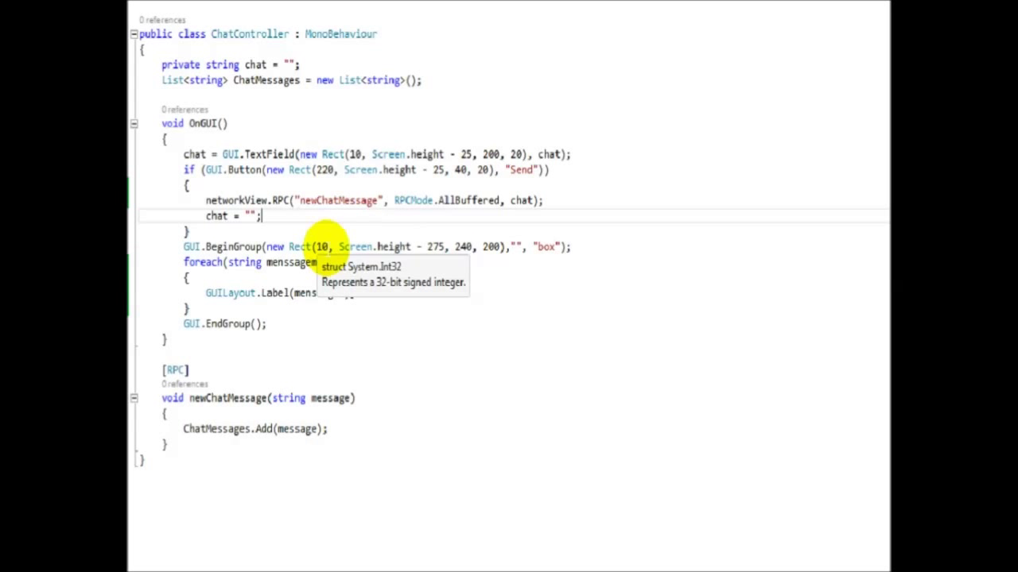
pyautogui.click(333, 247)
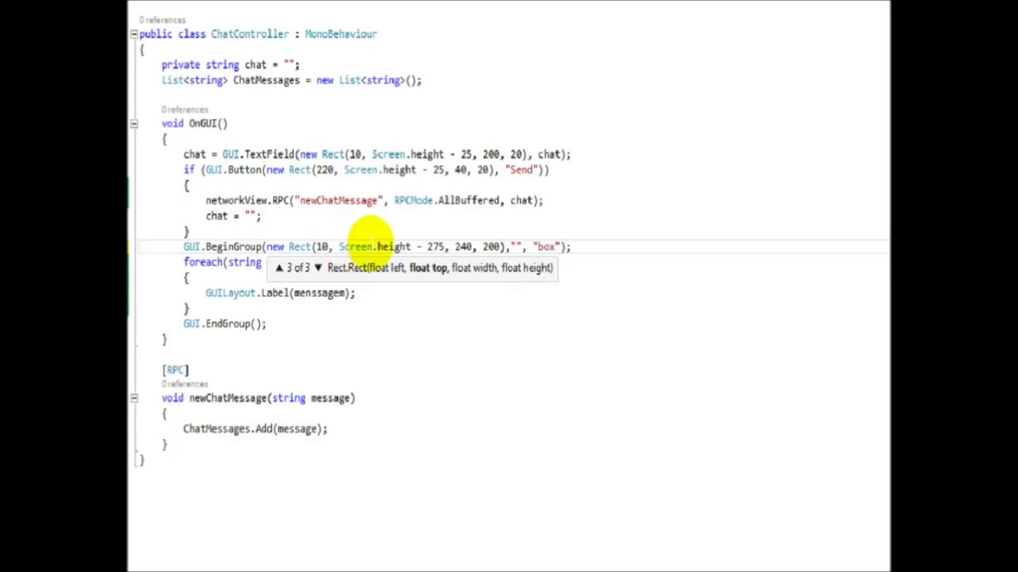
pyautogui.click(440, 246)
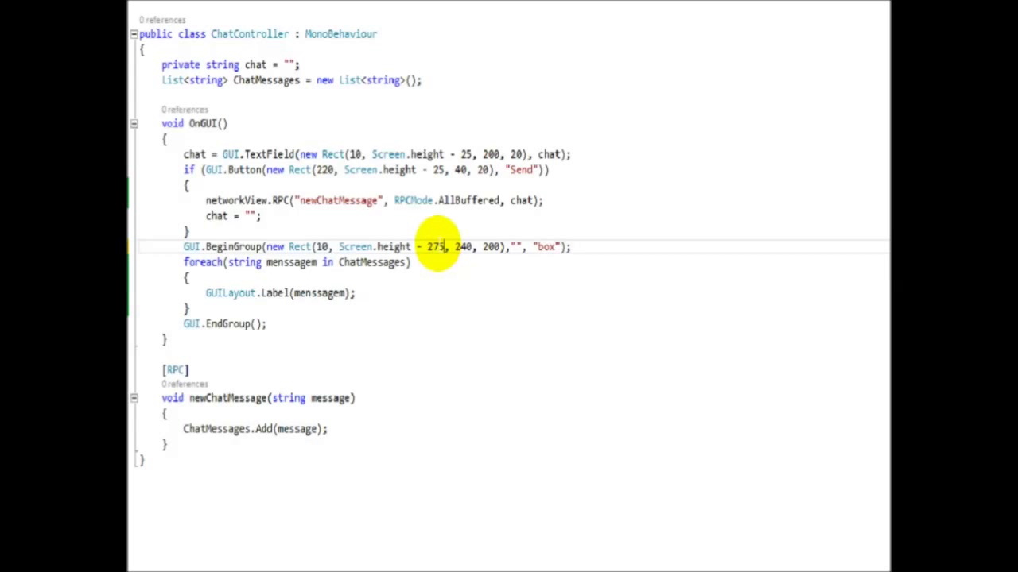
pyautogui.press('BackSpace')
pyautogui.press('BackSpace')
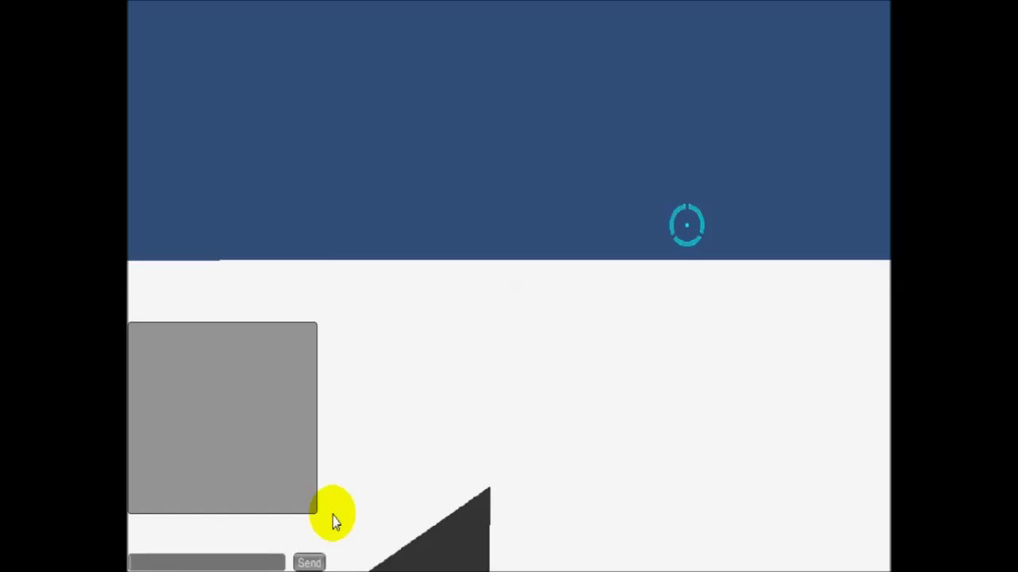
# - In Play mode, send the chat messages ola, wa, wadawd and awdawd, then stop the game
pyautogui.write('a')
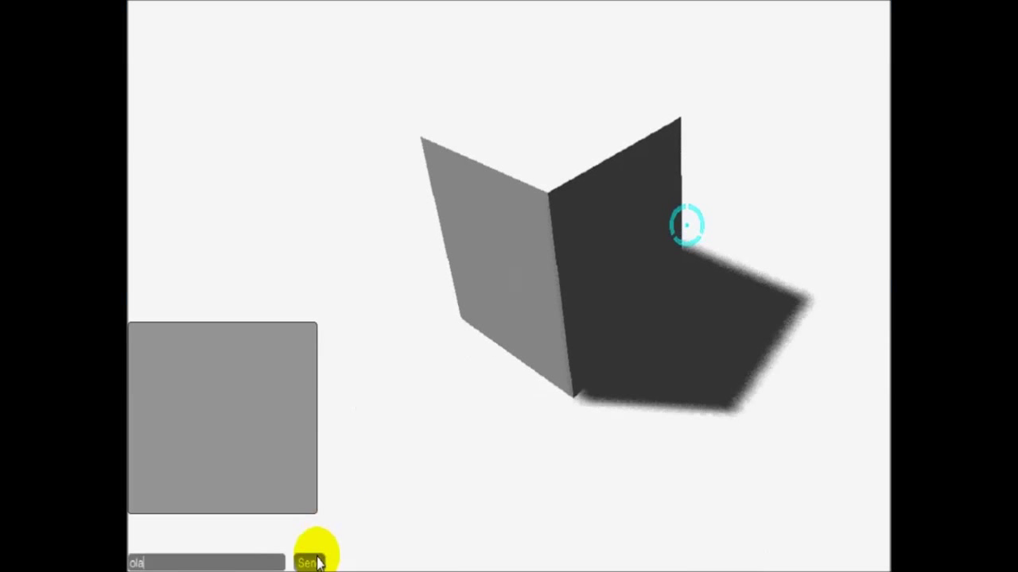
pyautogui.click(317, 562)
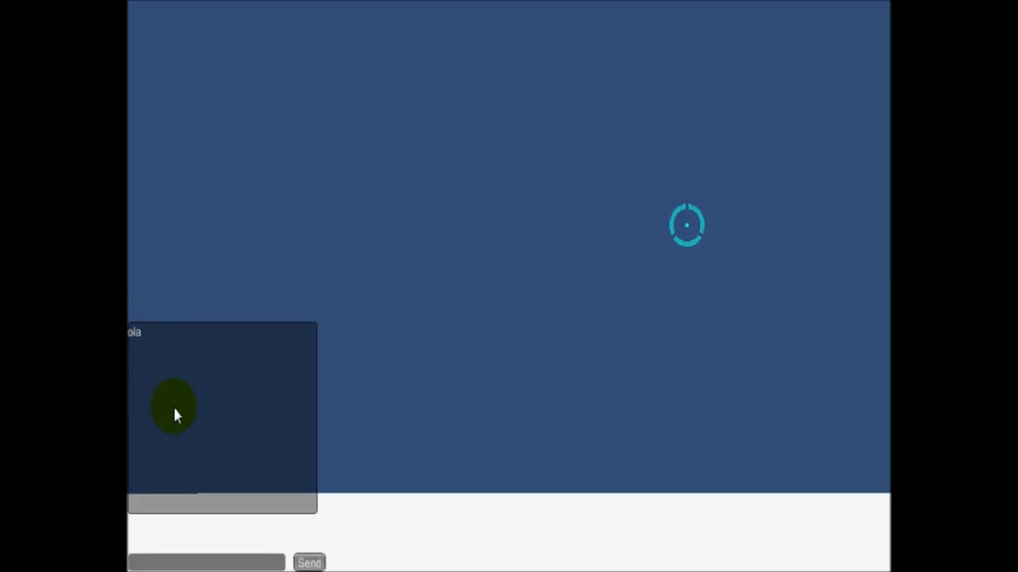
pyautogui.write('wa')
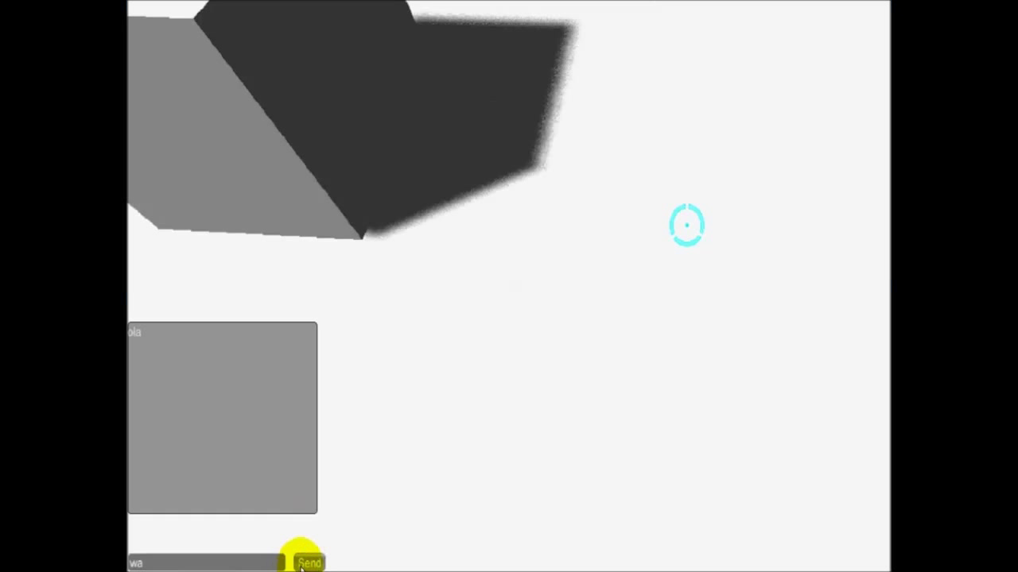
pyautogui.click(307, 562)
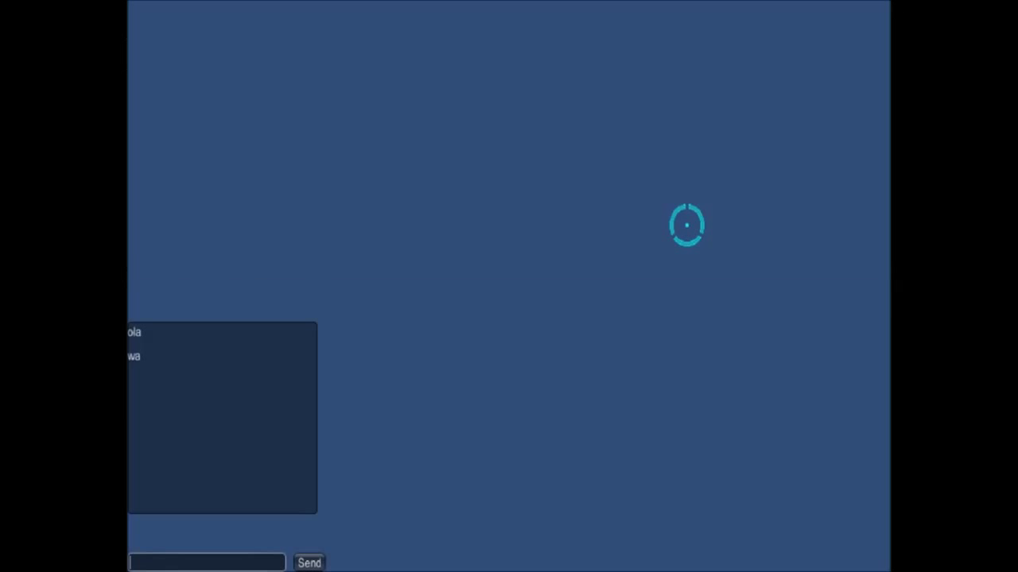
pyautogui.click(254, 562)
pyautogui.write('wadawd')
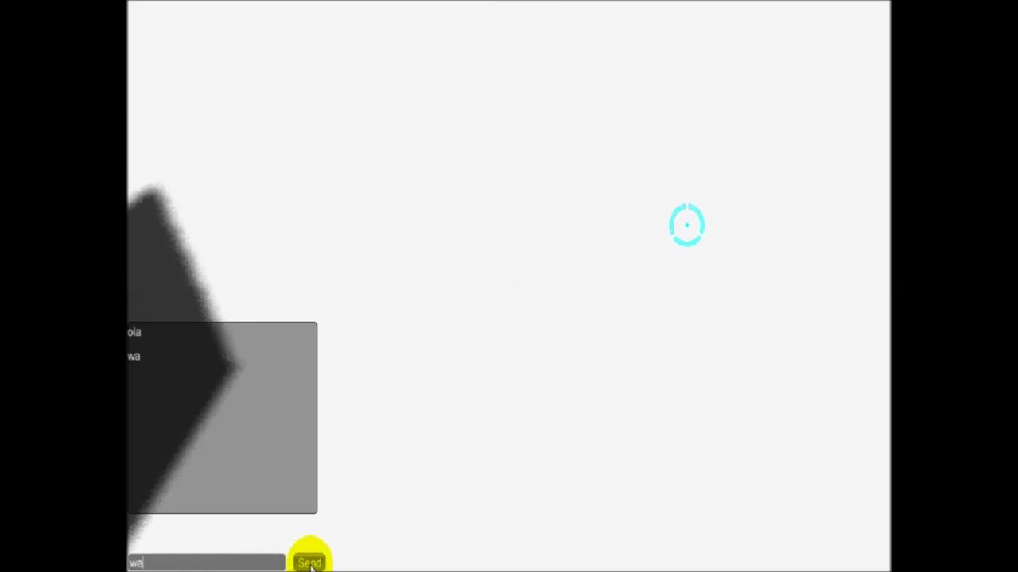
pyautogui.click(310, 562)
pyautogui.write('awdawd')
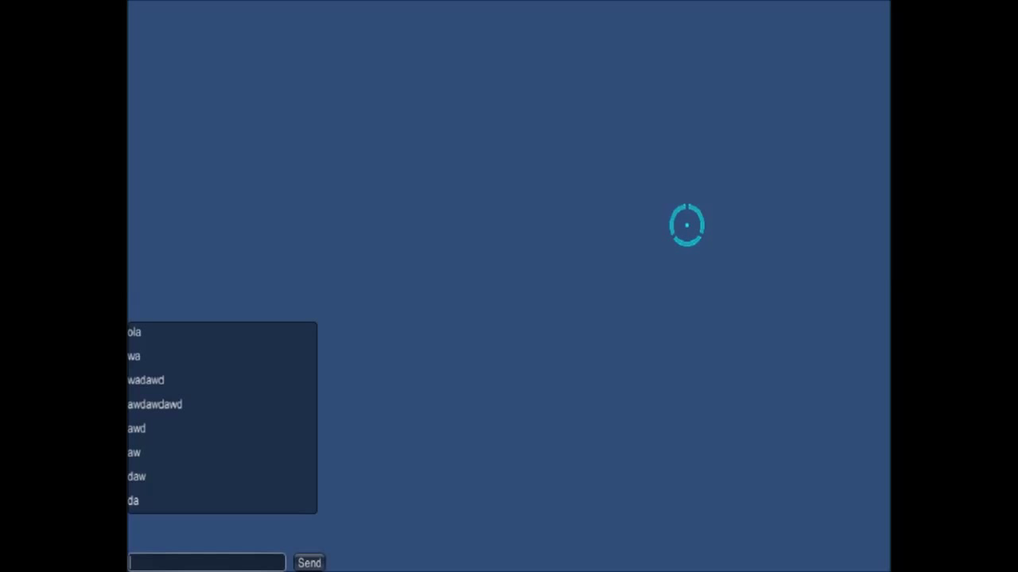
pyautogui.click(588, 1)
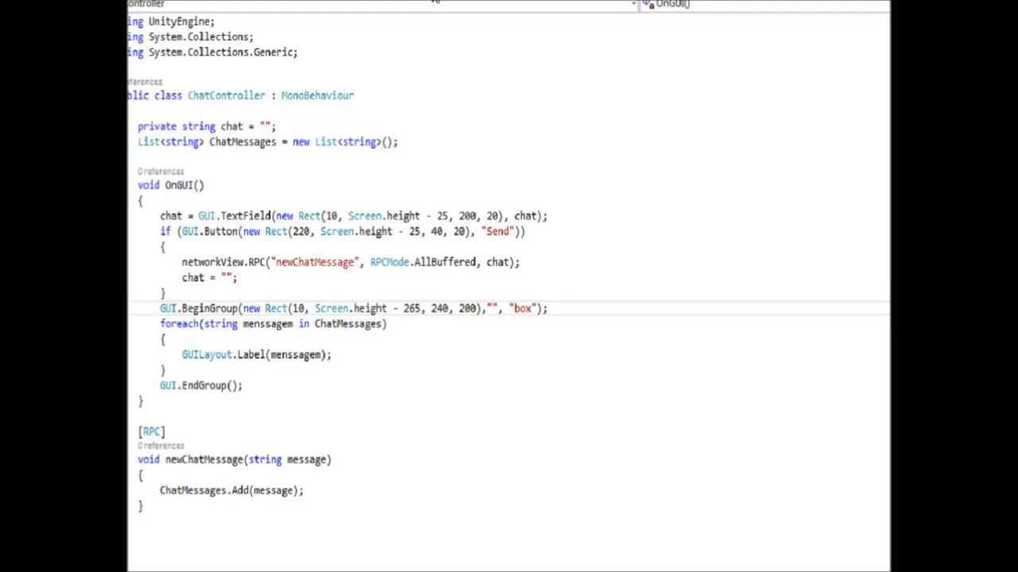
# - Change the RPC message argument to networkView.name + "> " + chat
pyautogui.click(495, 258)
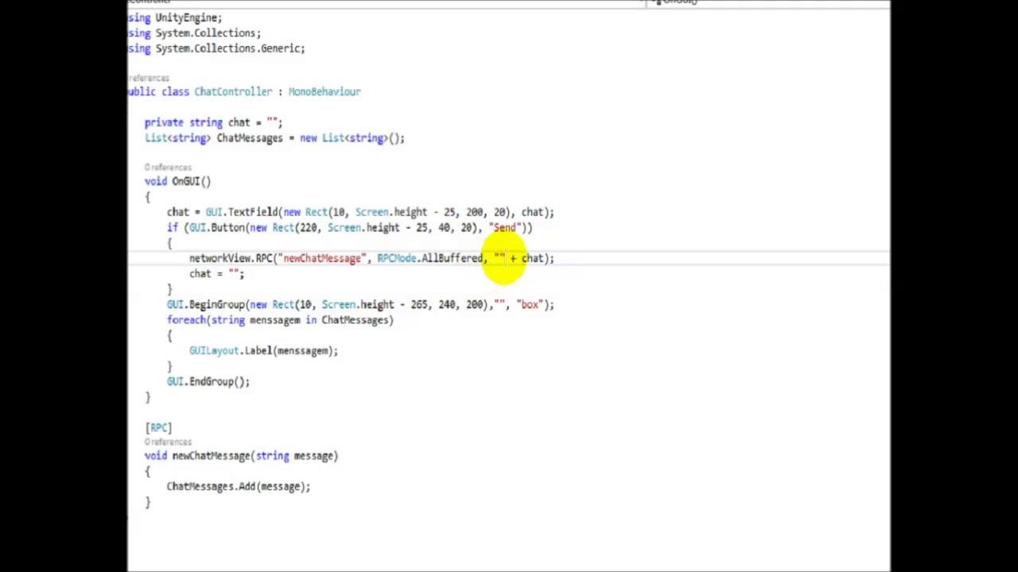
pyautogui.click(504, 258)
pyautogui.press('BackSpace')
pyautogui.press('BackSpace')
pyautogui.write('new')
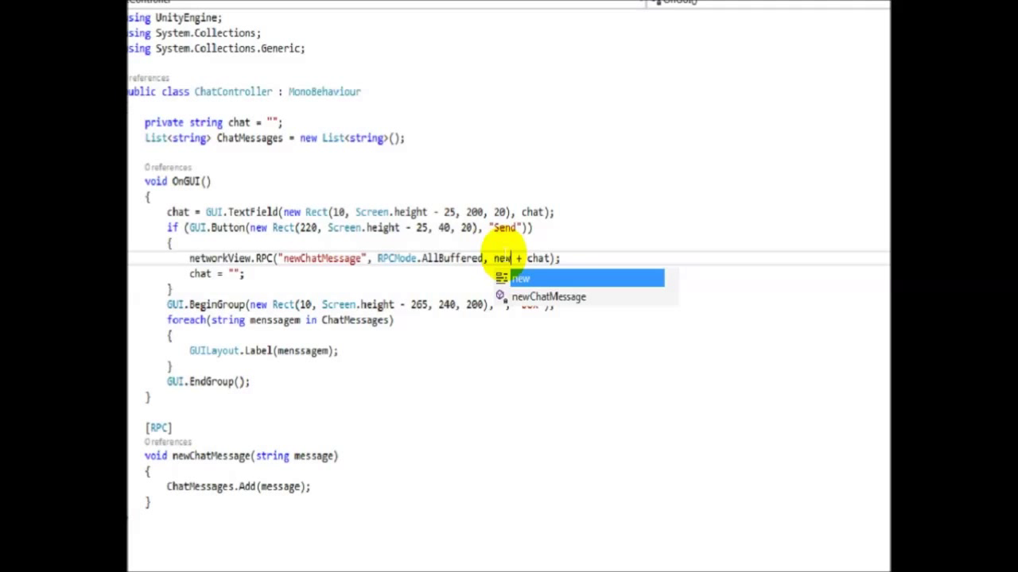
pyautogui.write('tw')
pyautogui.press('Tab')
pyautogui.write('.name')
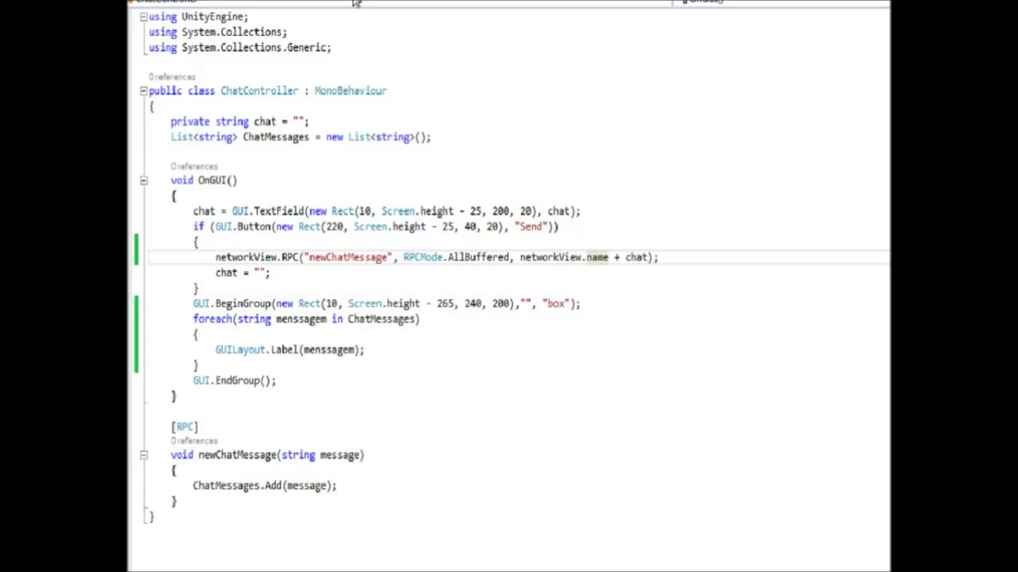
pyautogui.click(620, 256)
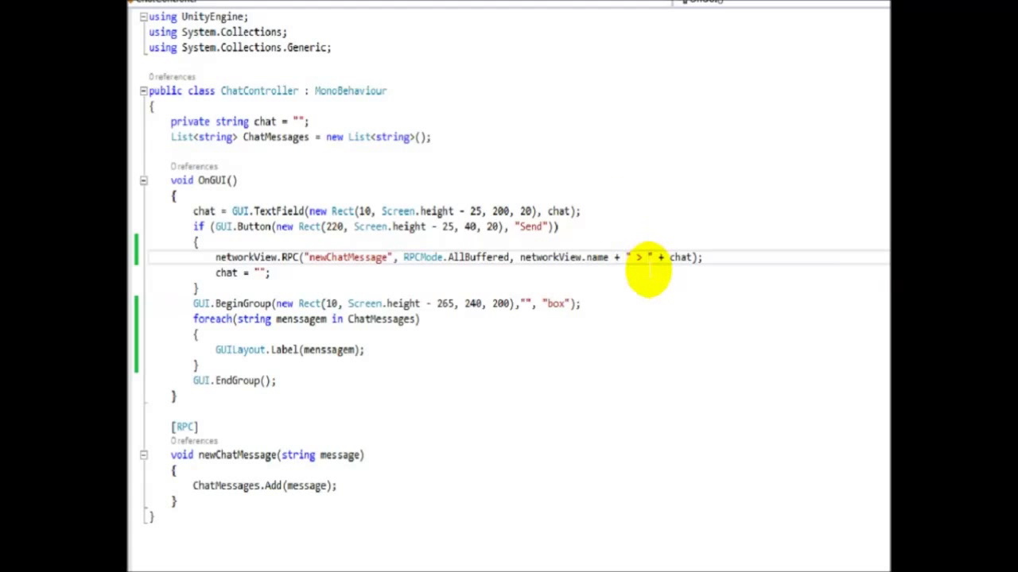
pyautogui.click(648, 258)
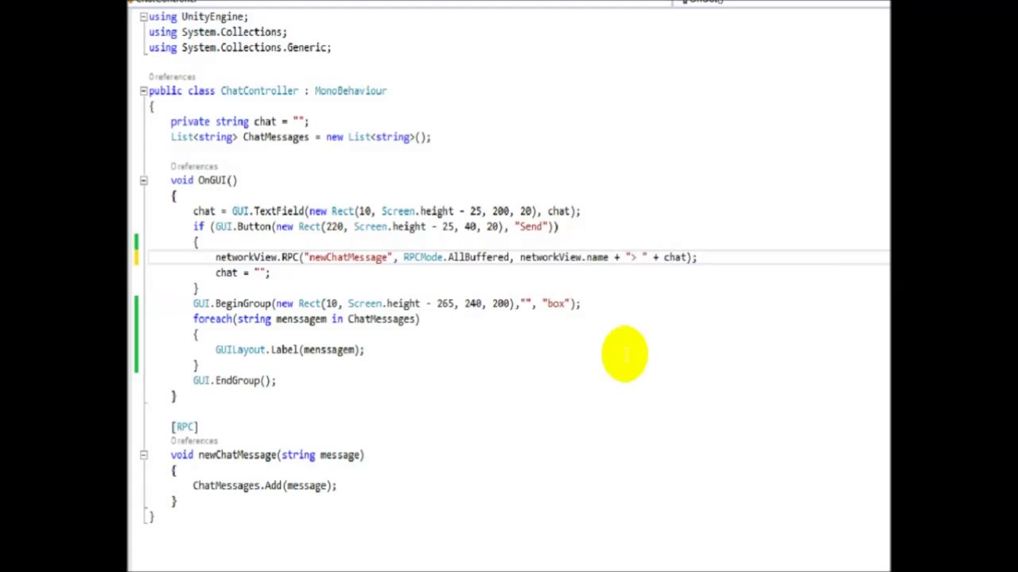
pyautogui.press('Down')
pyautogui.press('Down')
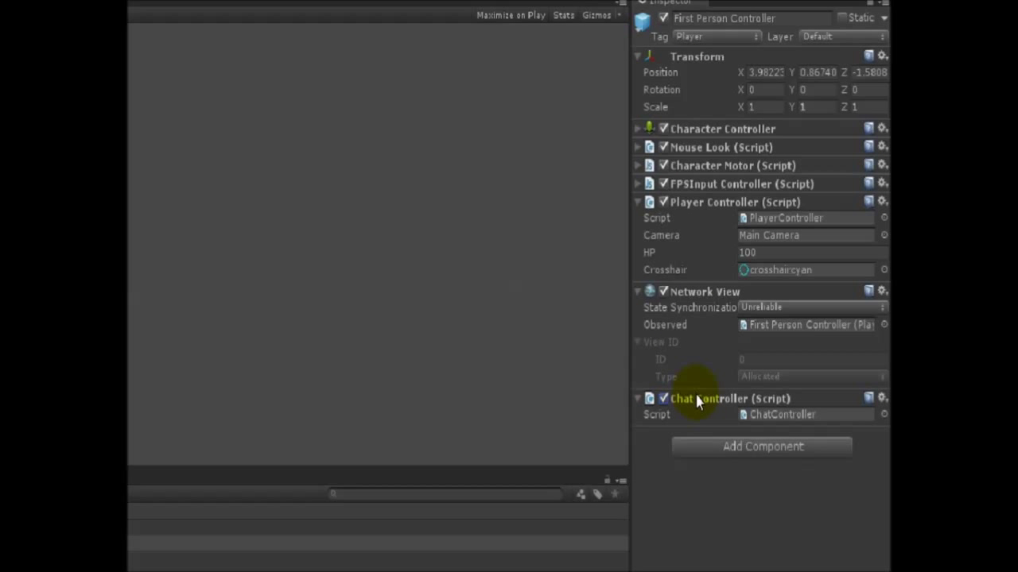
# - Move the Chat Controller script from the First Person Controller prefab onto NetworkManager
pyautogui.rightClick(697, 400)
pyautogui.click(723, 435)
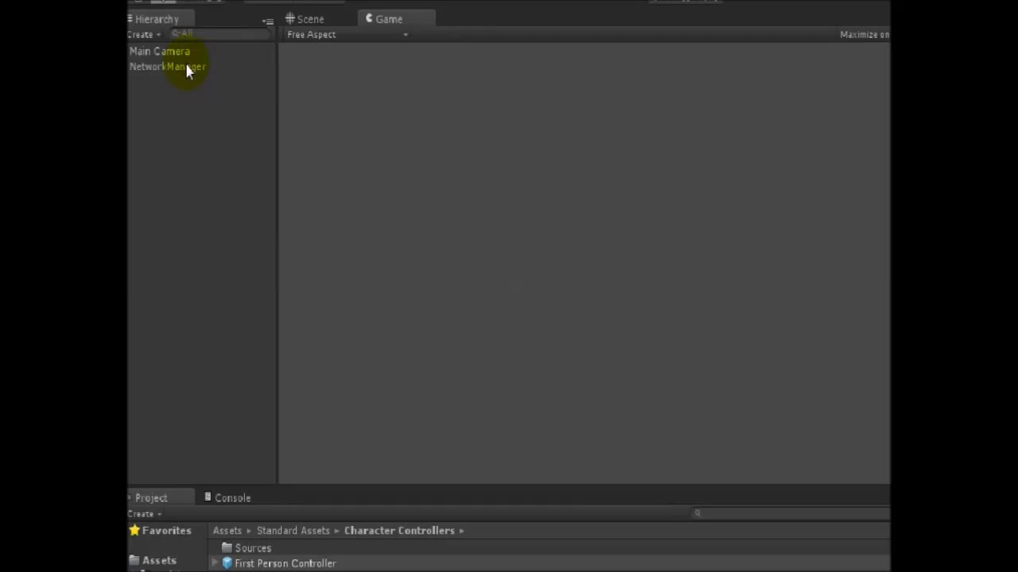
pyautogui.click(188, 69)
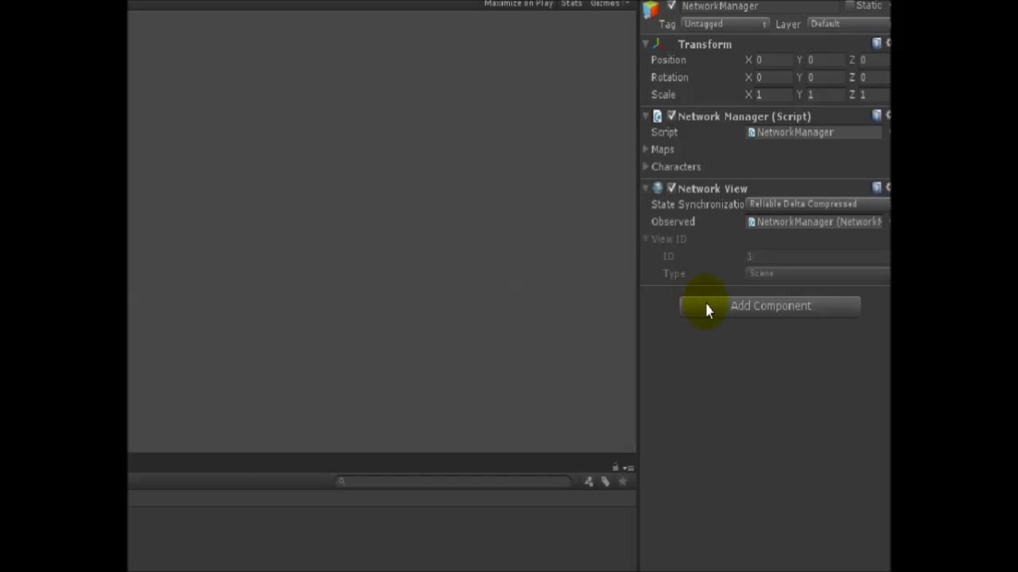
pyautogui.click(713, 306)
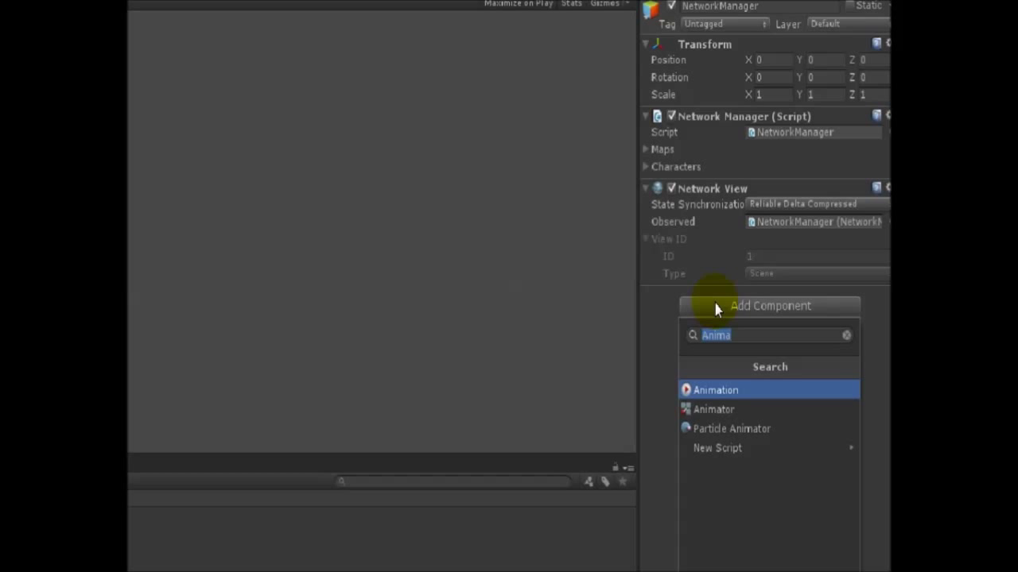
pyautogui.write('Chat')
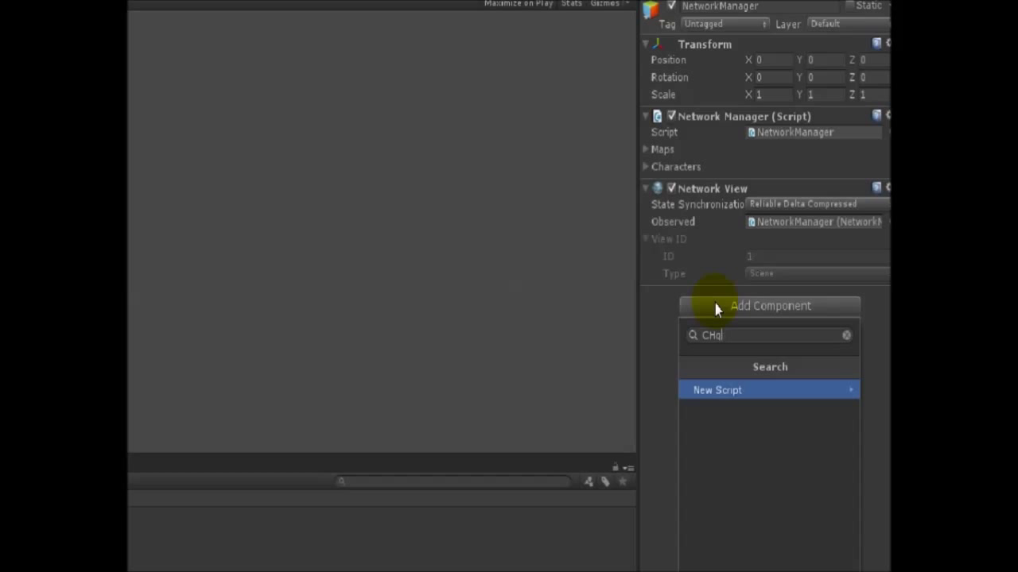
pyautogui.press('BackSpace')
pyautogui.press('BackSpace')
pyautogui.write('hat')
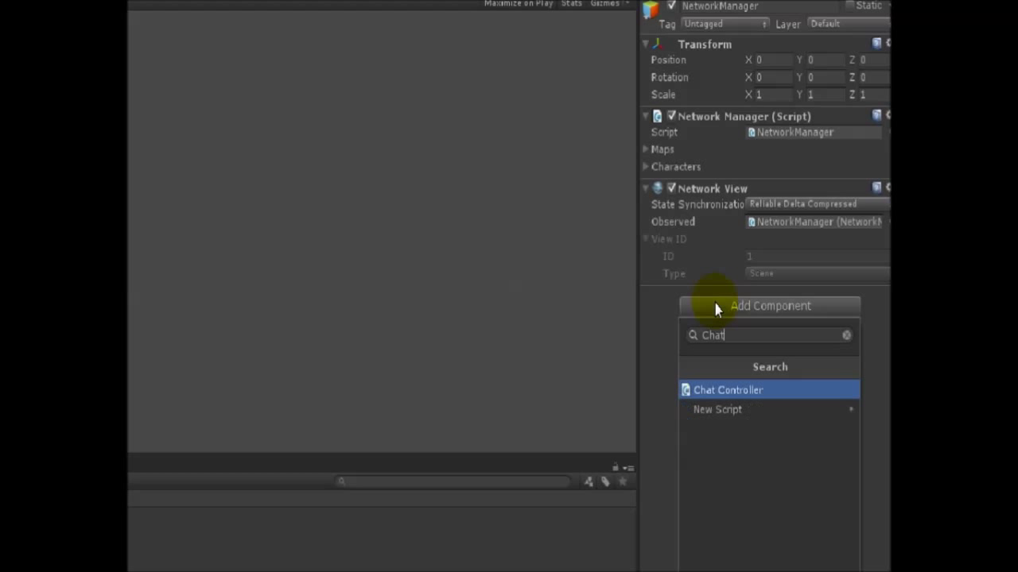
pyautogui.click(764, 391)
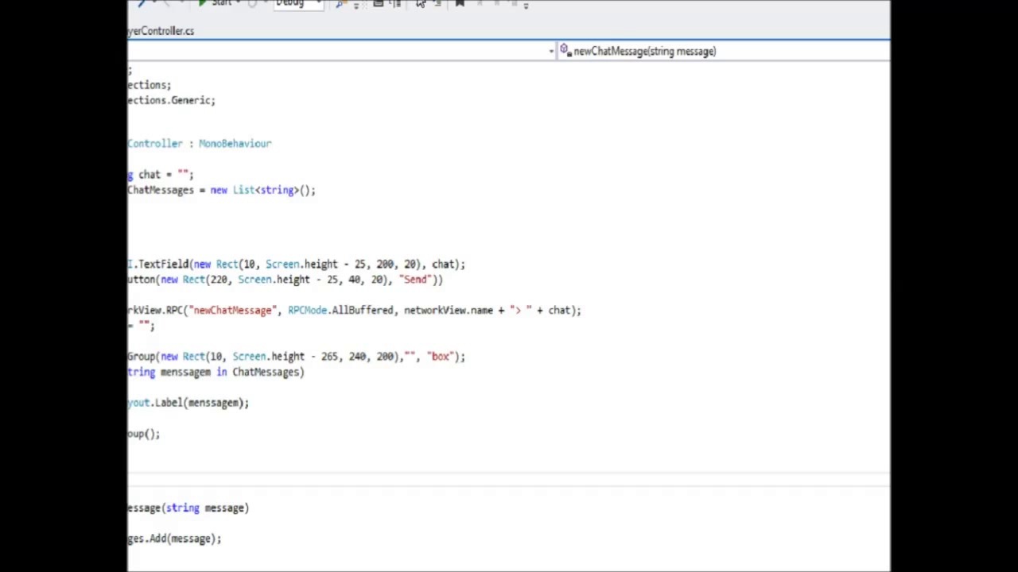
# - Declare the ChatMessages list as public static
pyautogui.moveTo(515, 279); pyautogui.dragTo(596, 280)
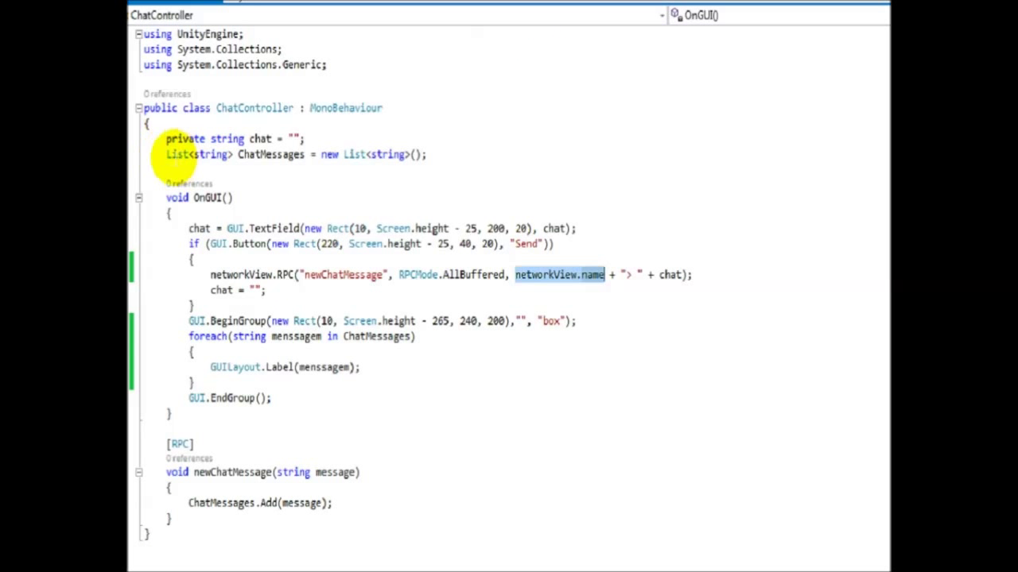
pyautogui.click(182, 155)
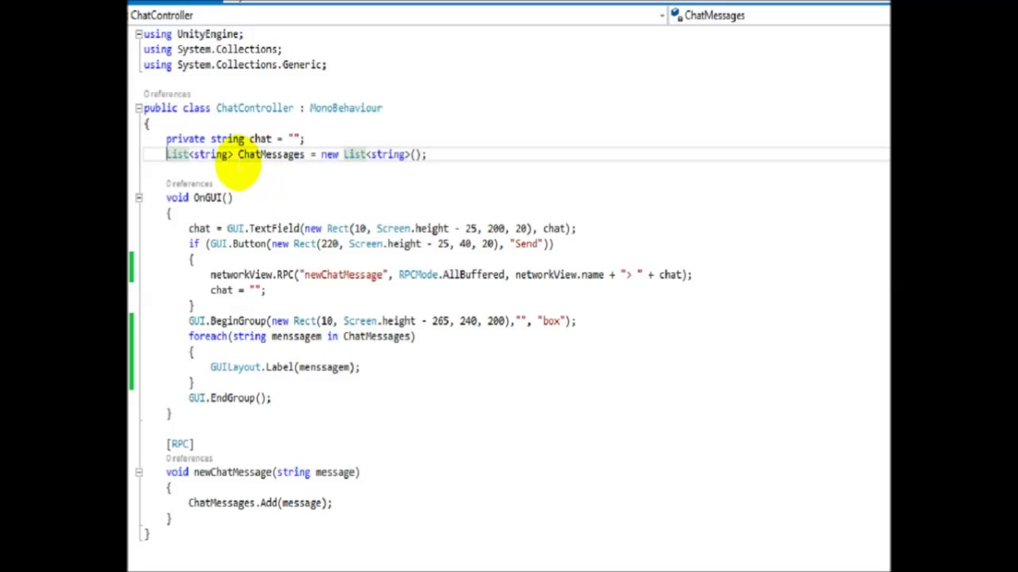
pyautogui.write('public static')
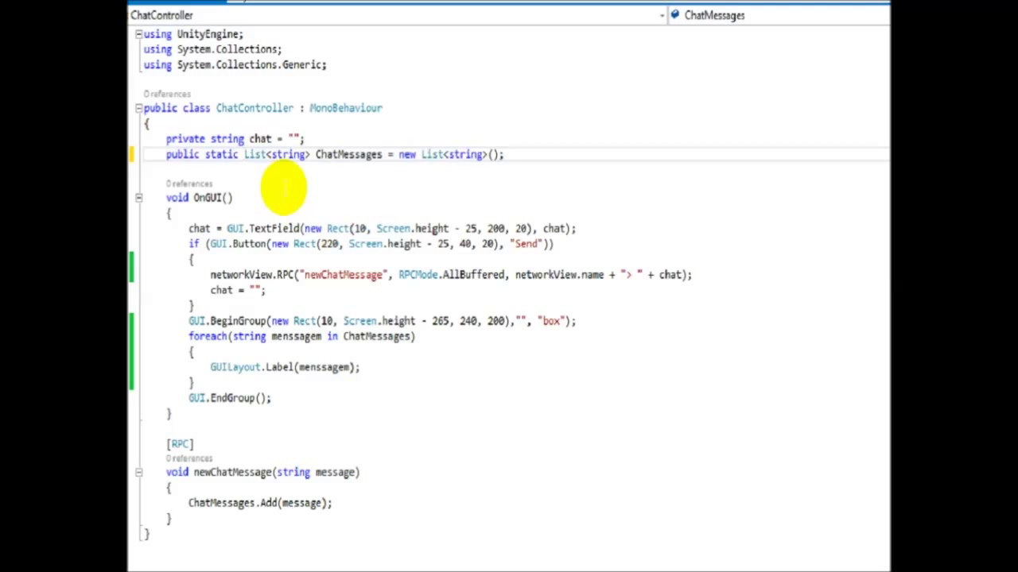
# - Cut the chat TextField and Send button block from OnGUI, remove the blank line, and save
pyautogui.click(285, 196)
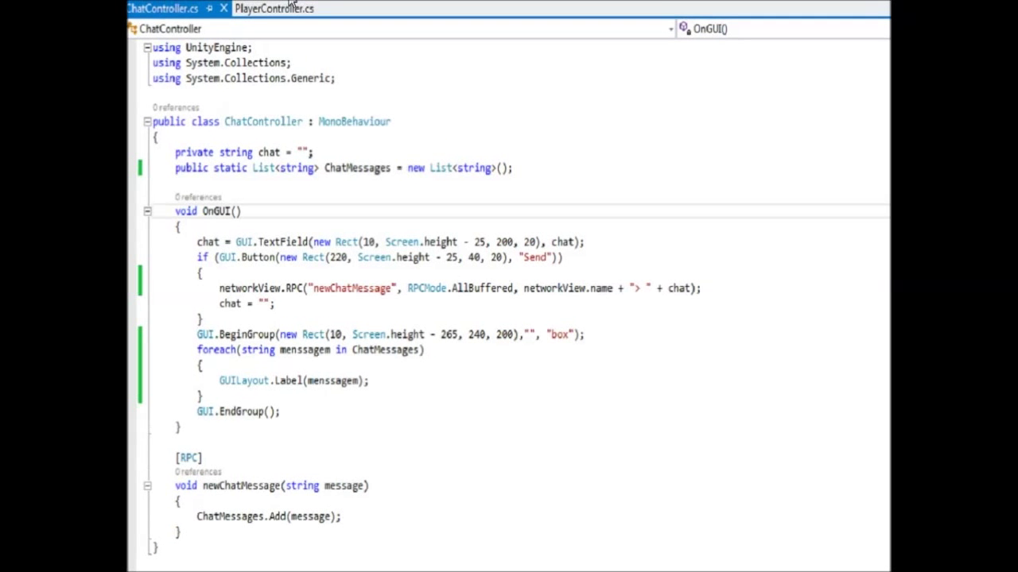
pyautogui.click(306, 442)
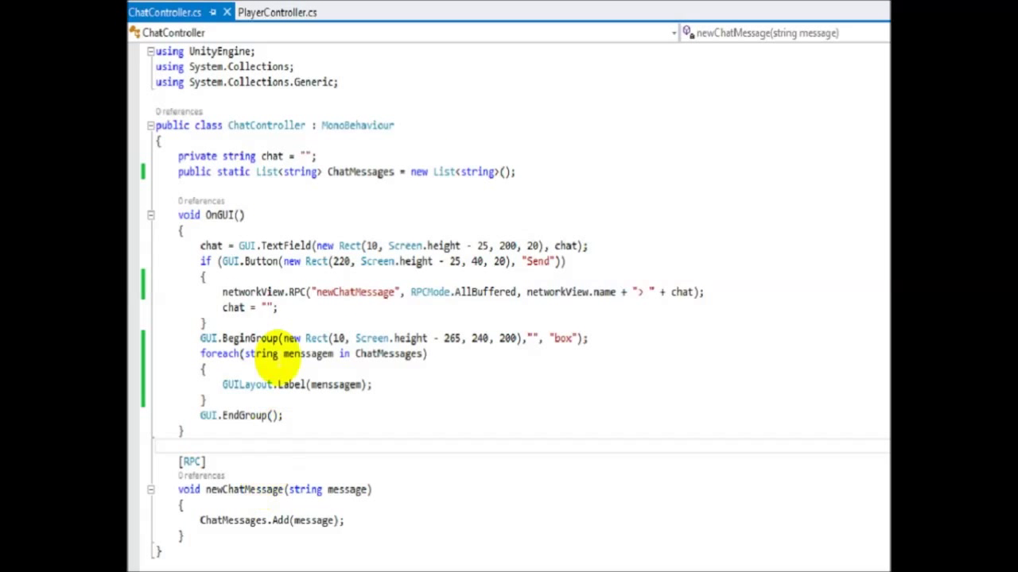
pyautogui.moveTo(201, 246); pyautogui.dragTo(209, 324)
pyautogui.hotkey('ctrl', 'c')
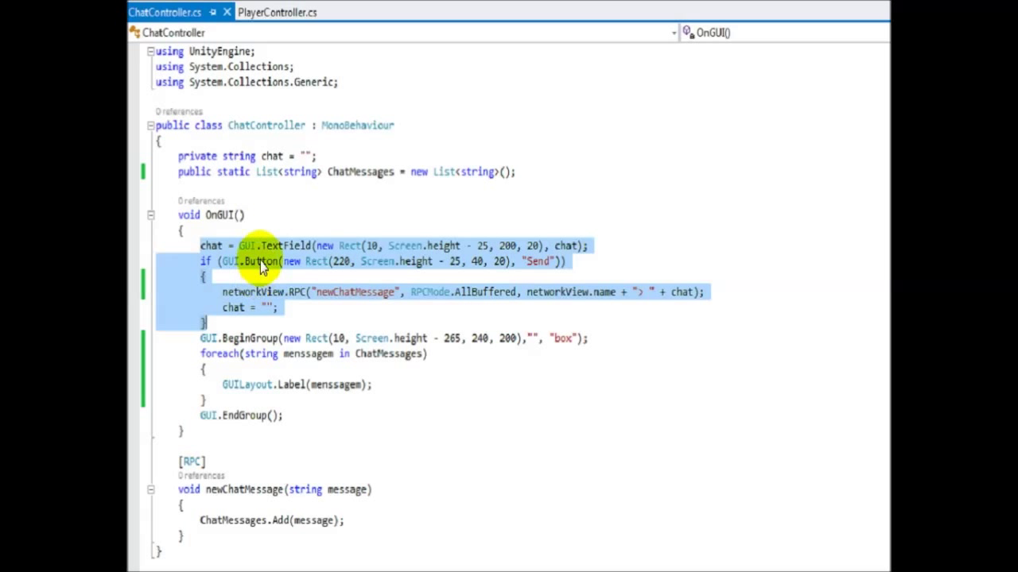
pyautogui.rightClick(231, 269)
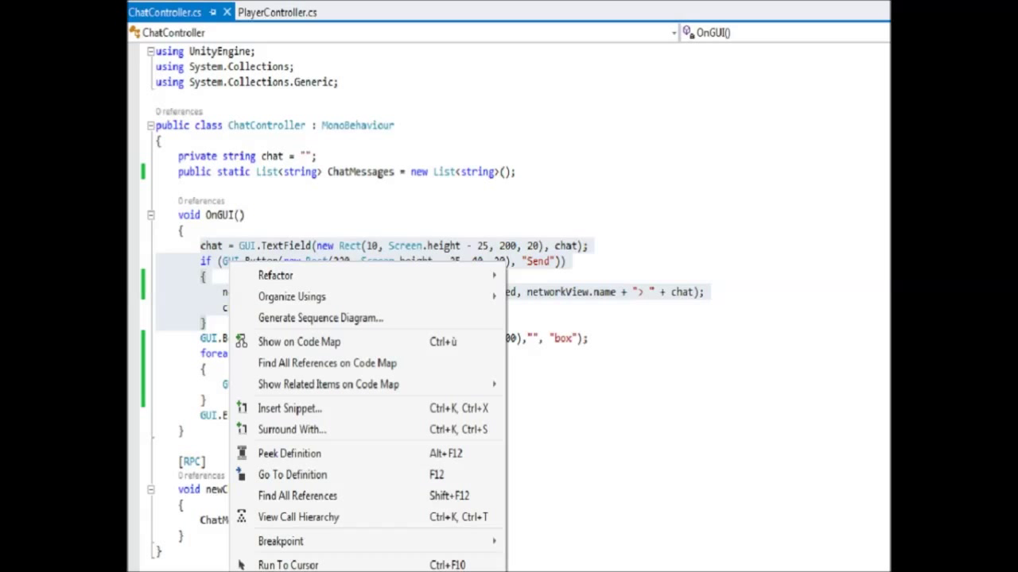
pyautogui.press('Escape')
pyautogui.press('Delete')
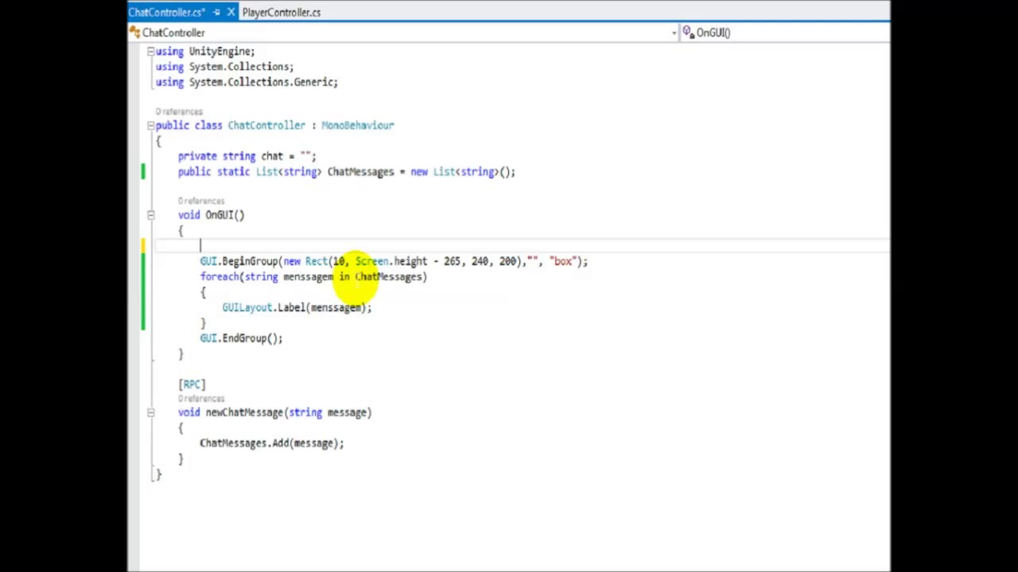
pyautogui.press('Delete')
pyautogui.hotkey('ctrl', 's')
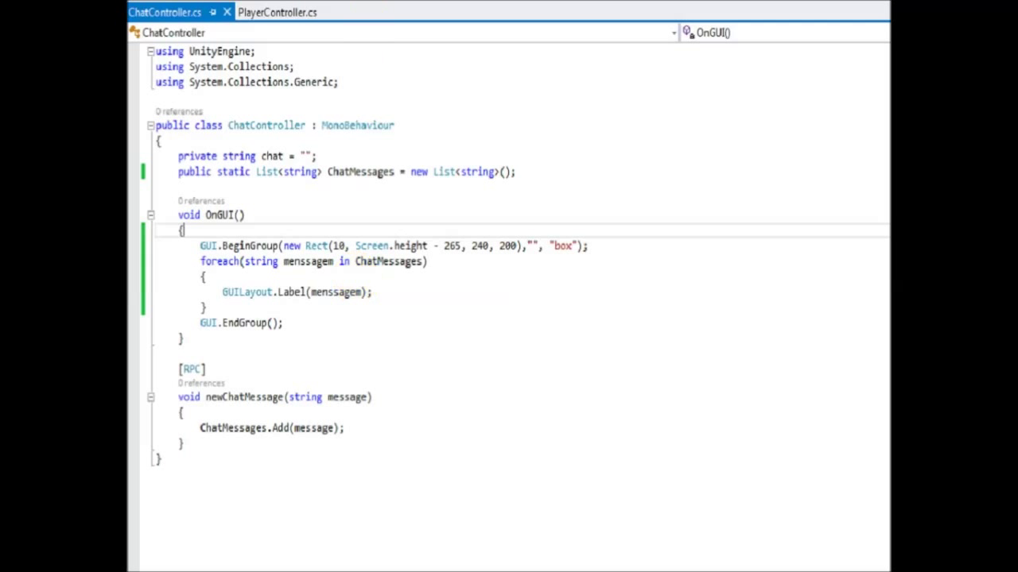
pyautogui.click(279, 18)
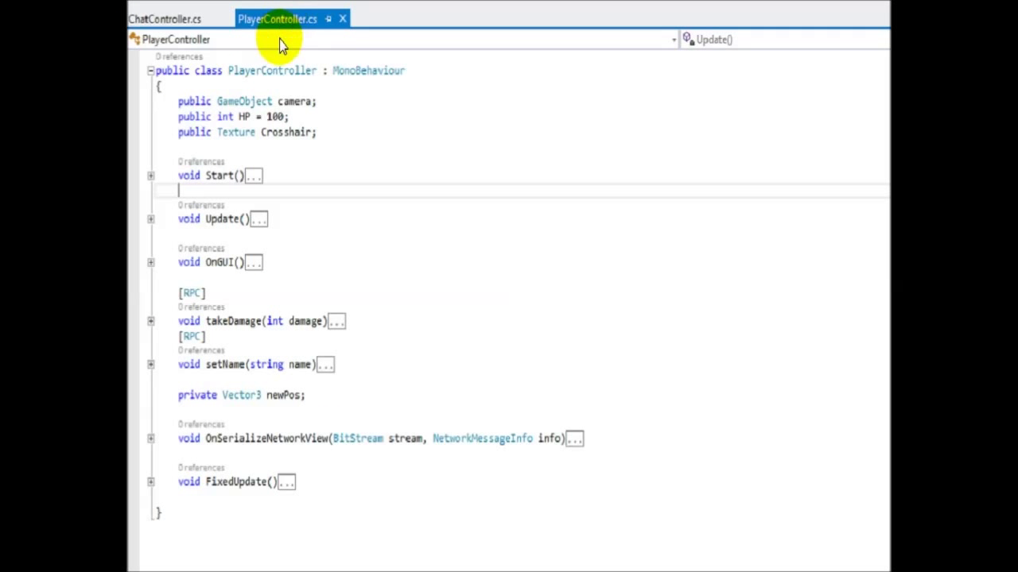
# - Paste the chat field and Send button code after the HP label in PlayerController's OnGUI
pyautogui.click(150, 263)
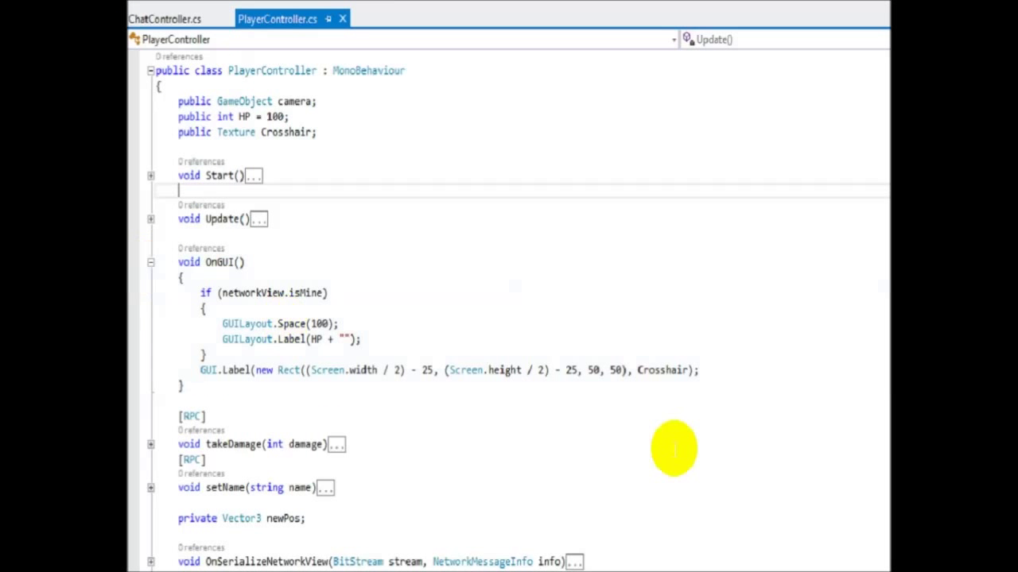
pyautogui.click(372, 338)
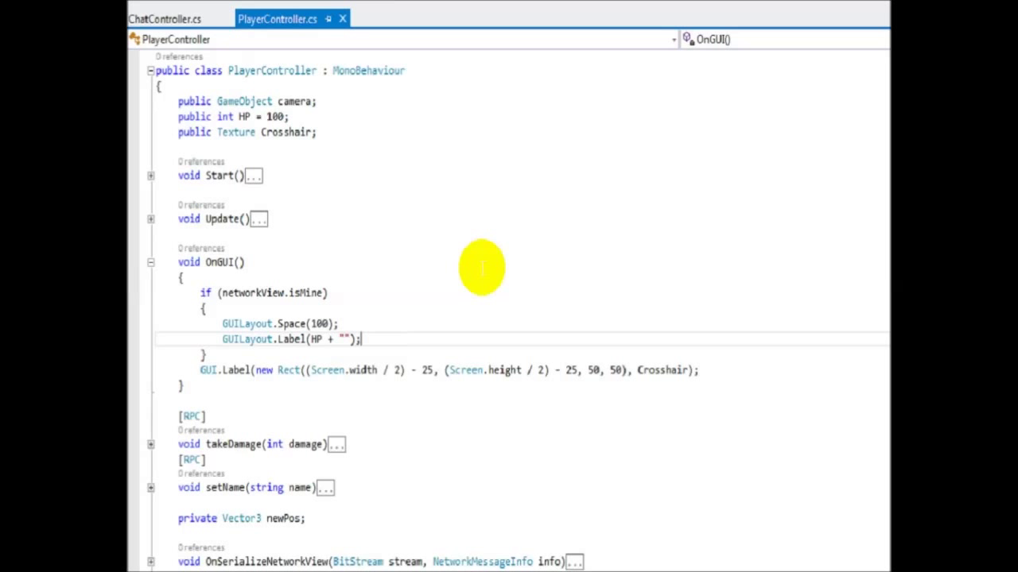
pyautogui.press('Return')
pyautogui.press('Return')
pyautogui.hotkey('ctrl', 'v')
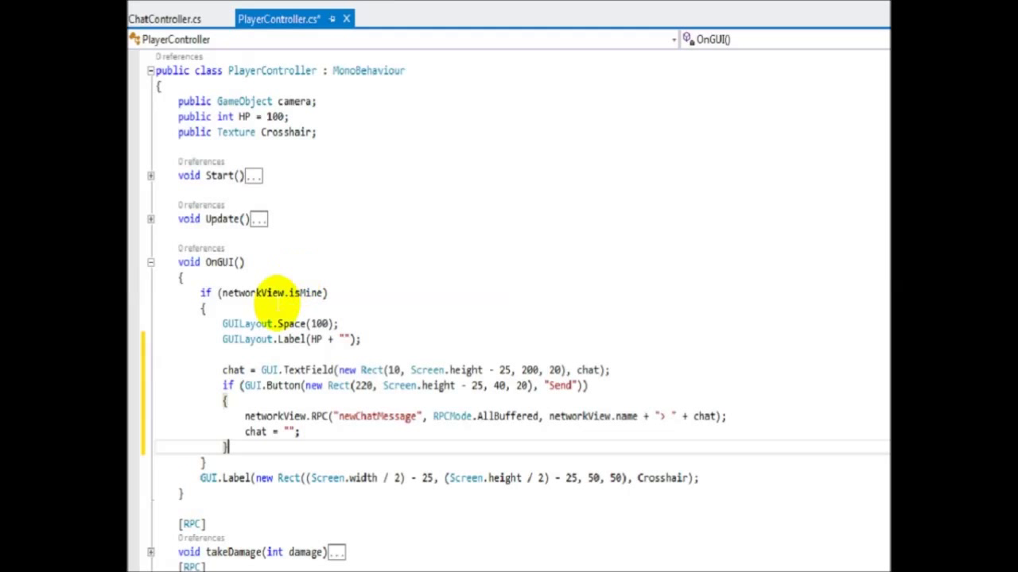
pyautogui.scroll(-2, 310, 379)
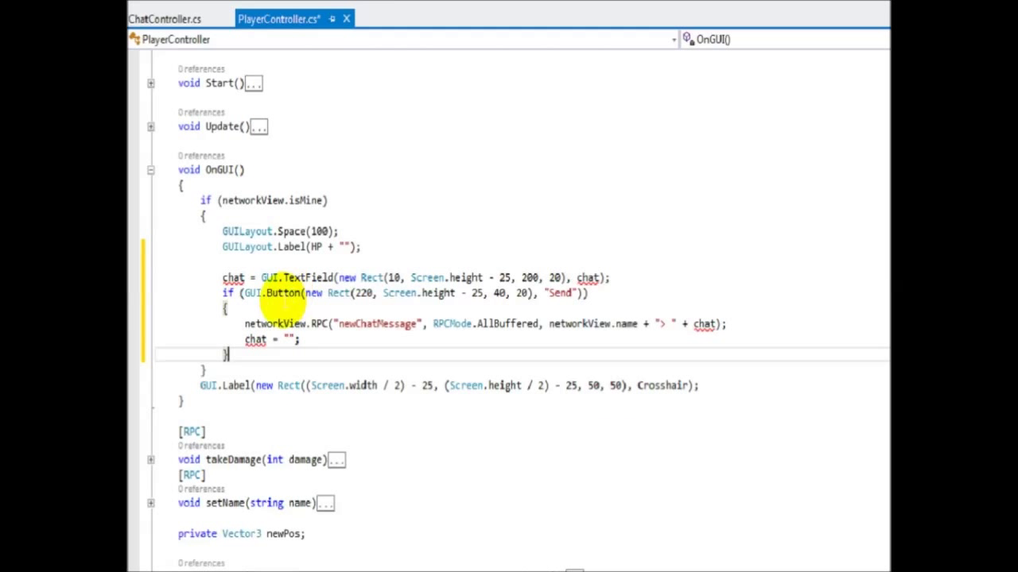
# - Make the chat variable public static in ChatController.cs
pyautogui.click(166, 20)
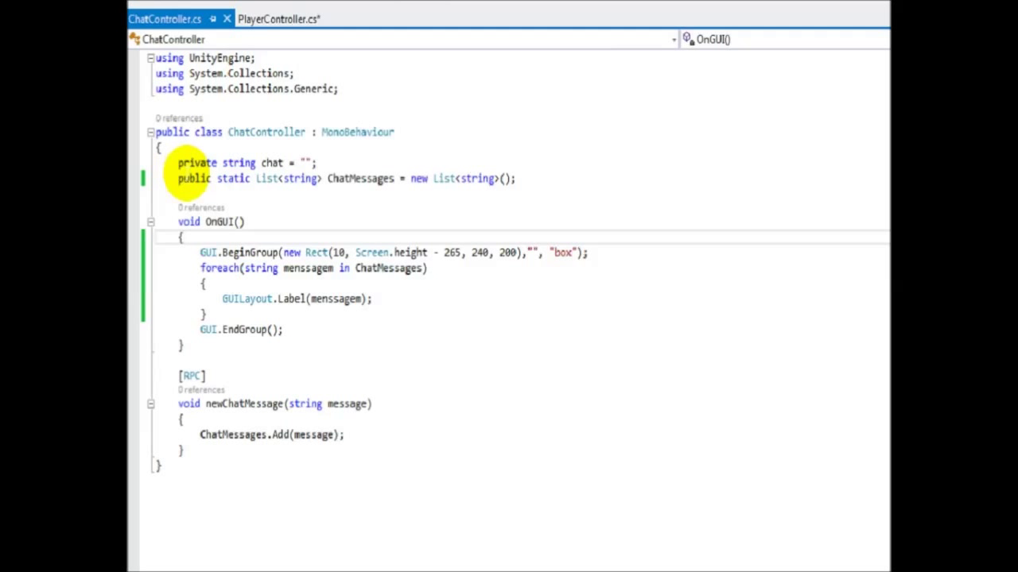
pyautogui.moveTo(188, 177); pyautogui.dragTo(217, 183)
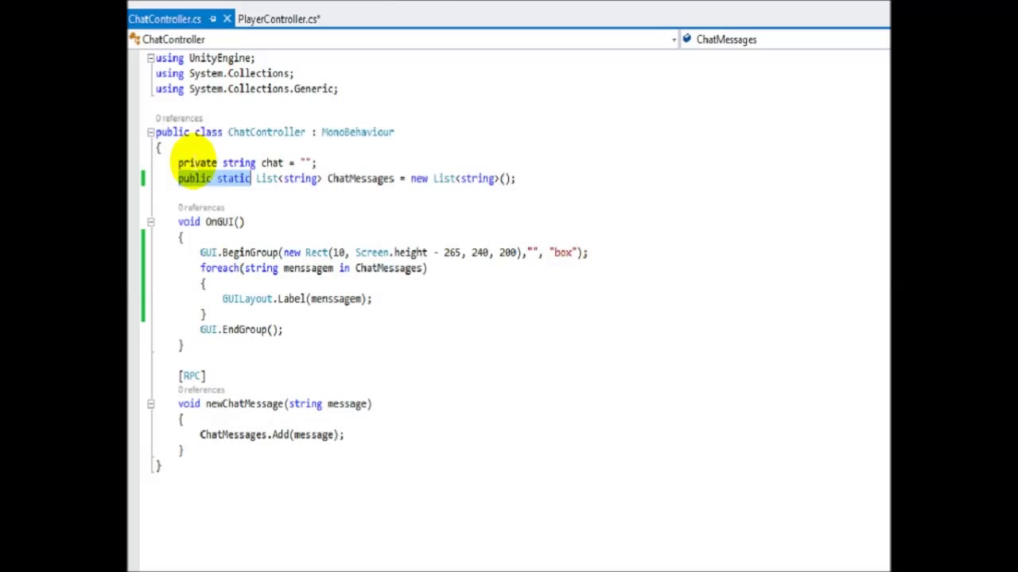
pyautogui.hotkey('ctrl', 'c')
pyautogui.doubleClick(195, 162)
pyautogui.hotkey('ctrl', 'v')
pyautogui.click(244, 222)
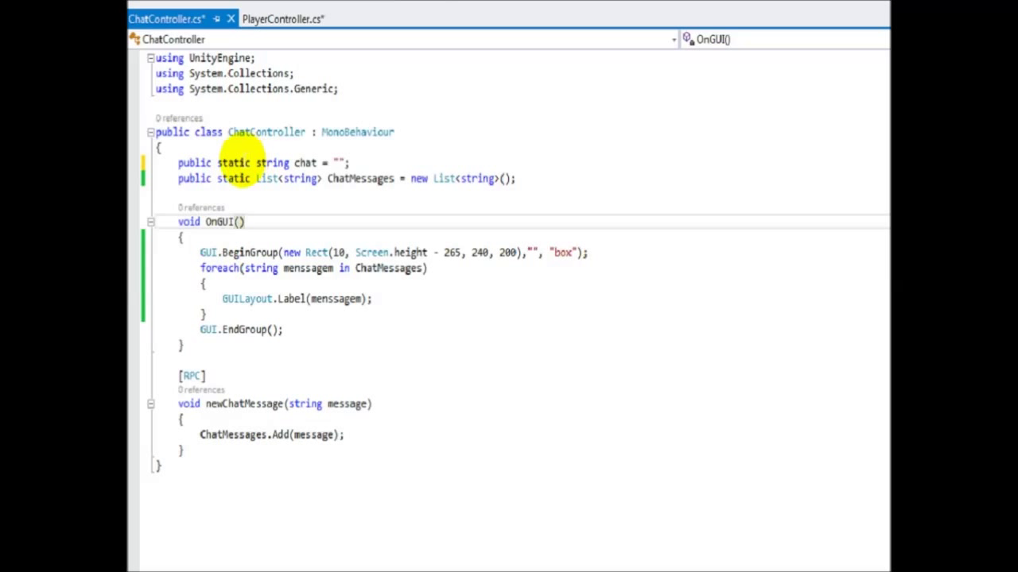
pyautogui.click(262, 18)
# - Prefix every chat reference in PlayerController's pasted code with ChatController. and save
pyautogui.click(223, 278)
pyautogui.write('ChatController.chat = GUI.TextField(new Rect(10, Screen.height - 25, 200, 20), chat);')
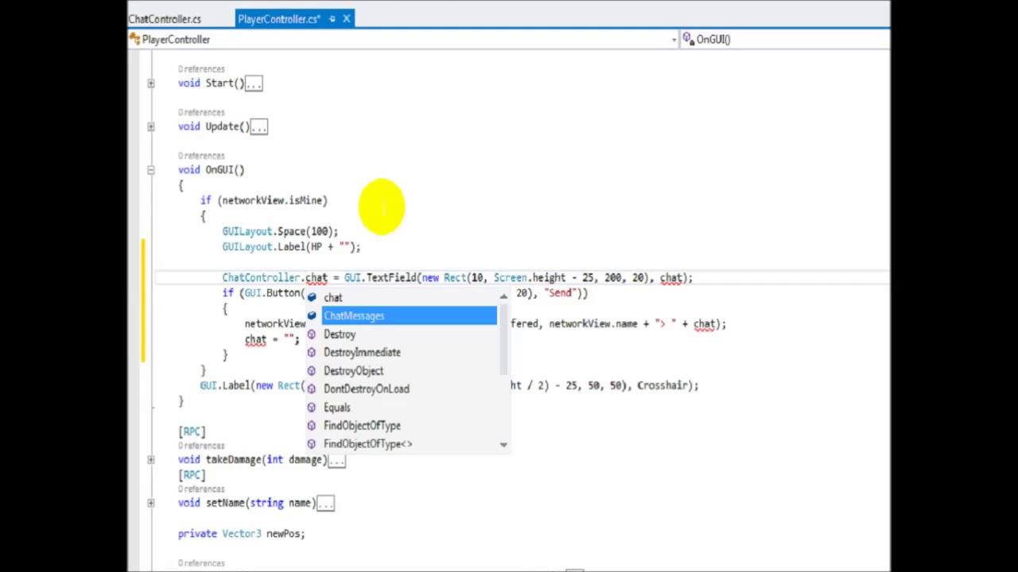
pyautogui.click(380, 206)
pyautogui.moveTo(223, 278); pyautogui.dragTo(305, 278)
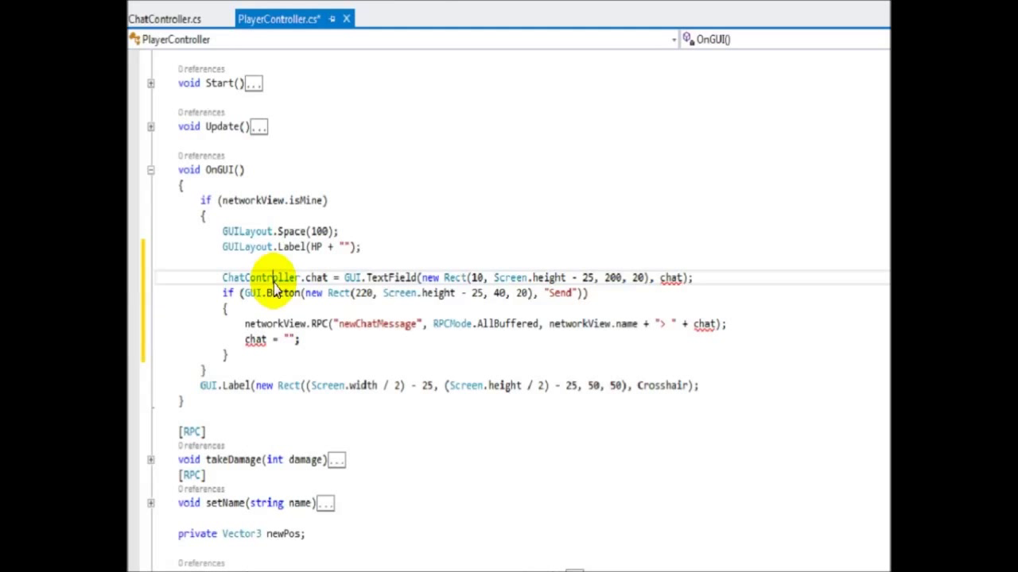
pyautogui.click(245, 340)
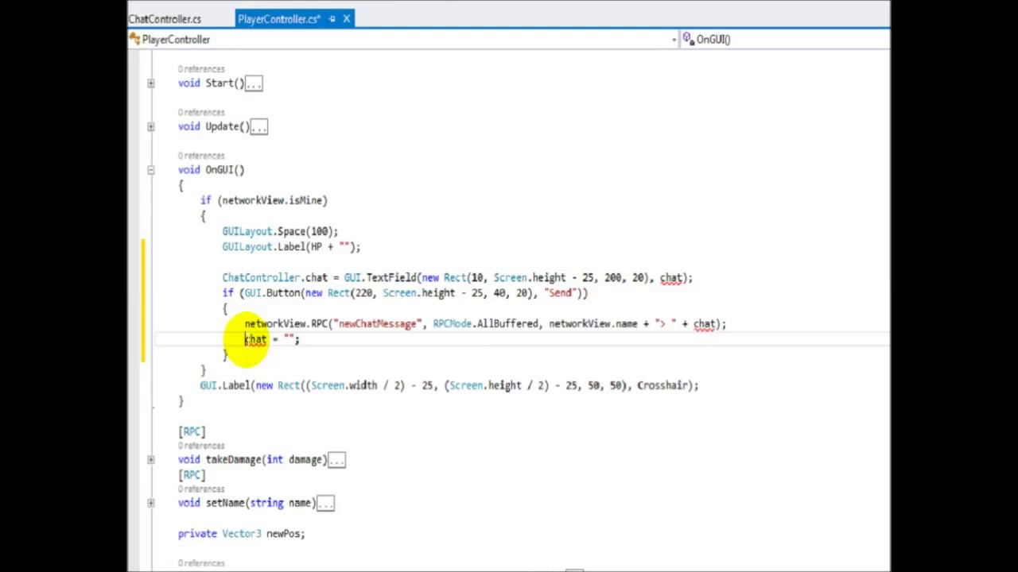
pyautogui.hotkey('ctrl', 'v')
pyautogui.click(693, 325)
pyautogui.hotkey('ctrl', 'v')
pyautogui.click(659, 277)
pyautogui.hotkey('ctrl', 'v')
pyautogui.click(636, 366)
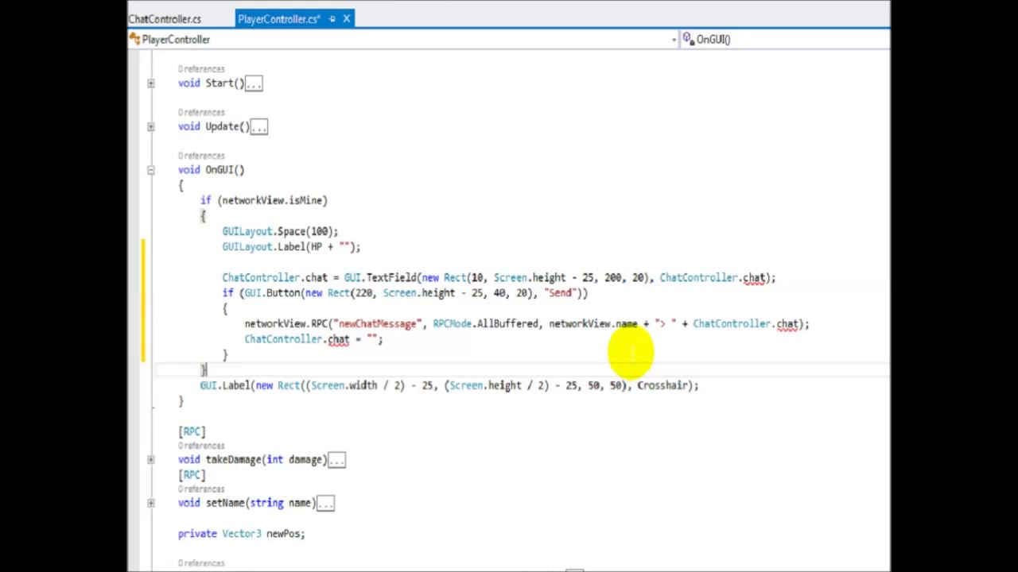
pyautogui.hotkey('ctrl', 's')
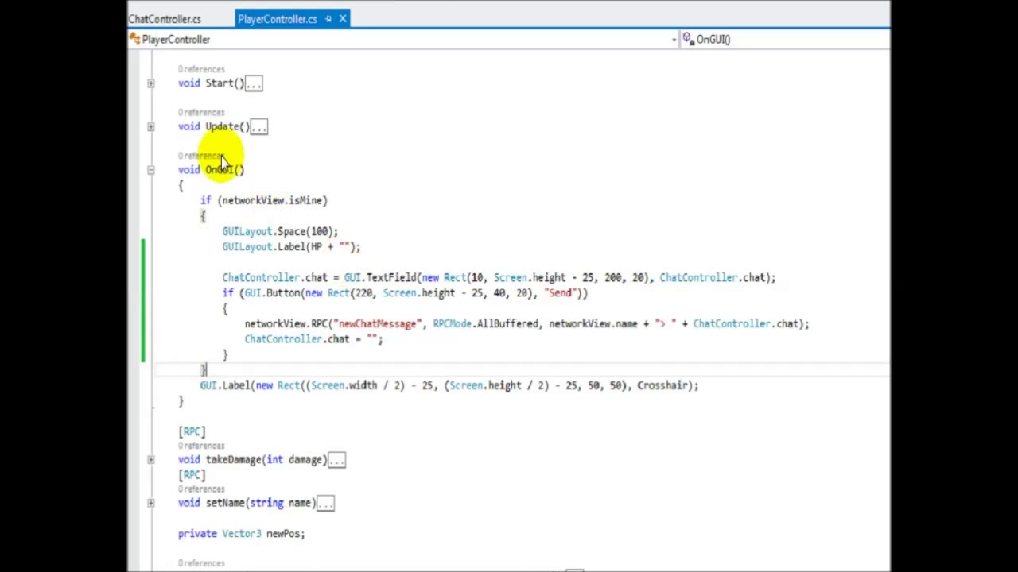
pyautogui.click(186, 21)
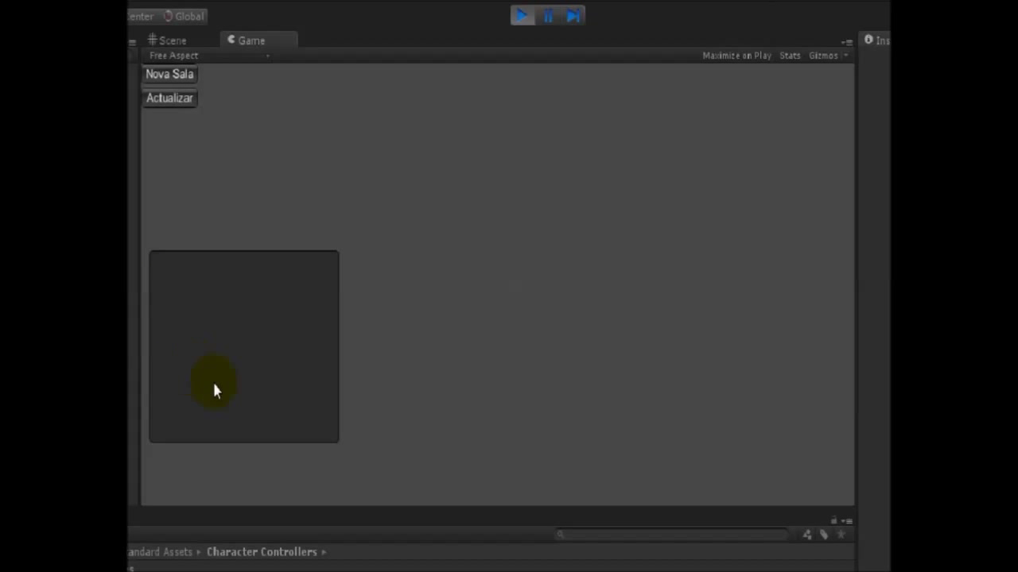
# - Host a room in the editor and have the standalone YTUnity window refresh the list and join it
pyautogui.click(178, 77)
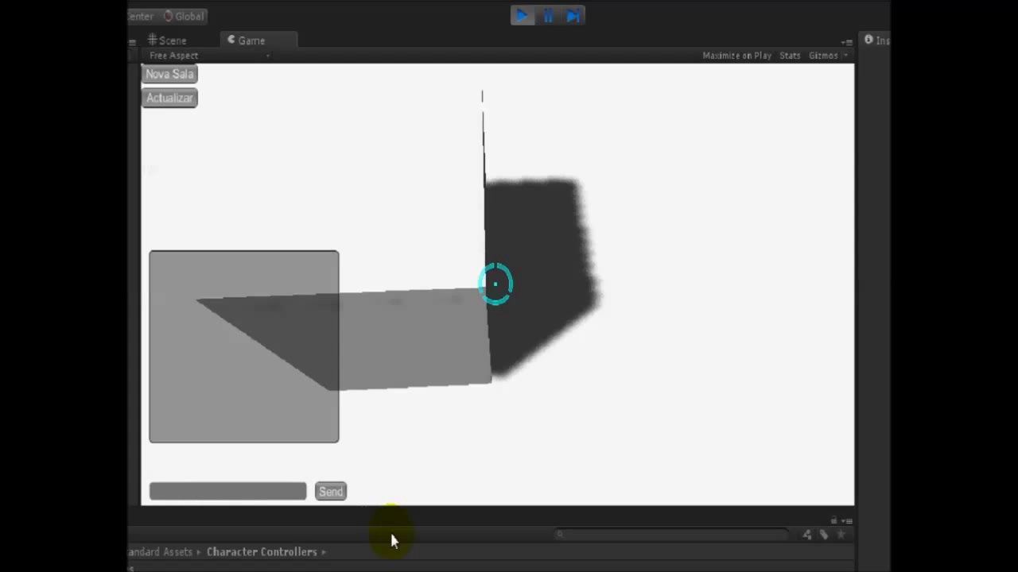
pyautogui.click(391, 568)
pyautogui.moveTo(454, 250); pyautogui.dragTo(695, 209)
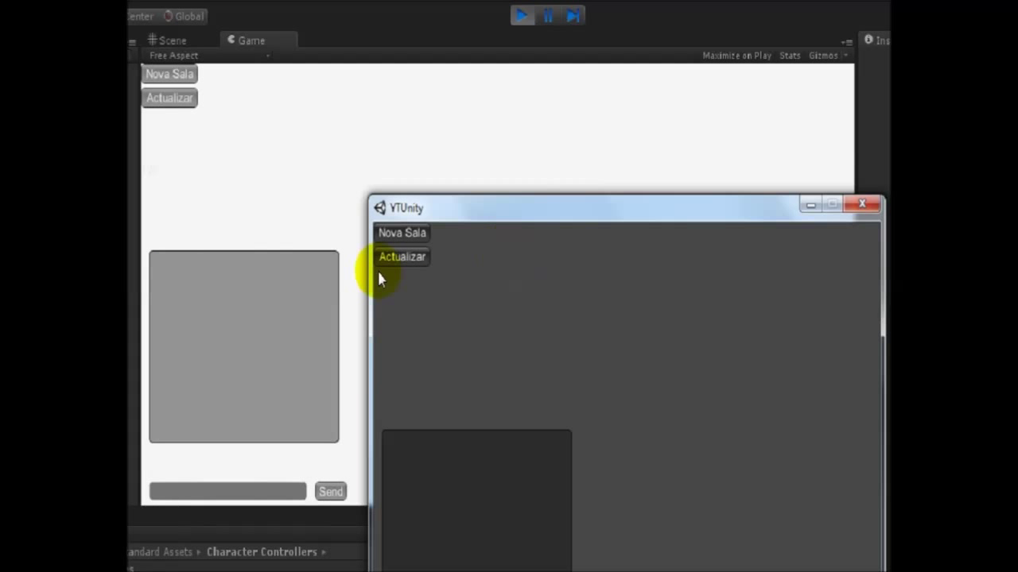
pyautogui.click(405, 257)
pyautogui.click(459, 282)
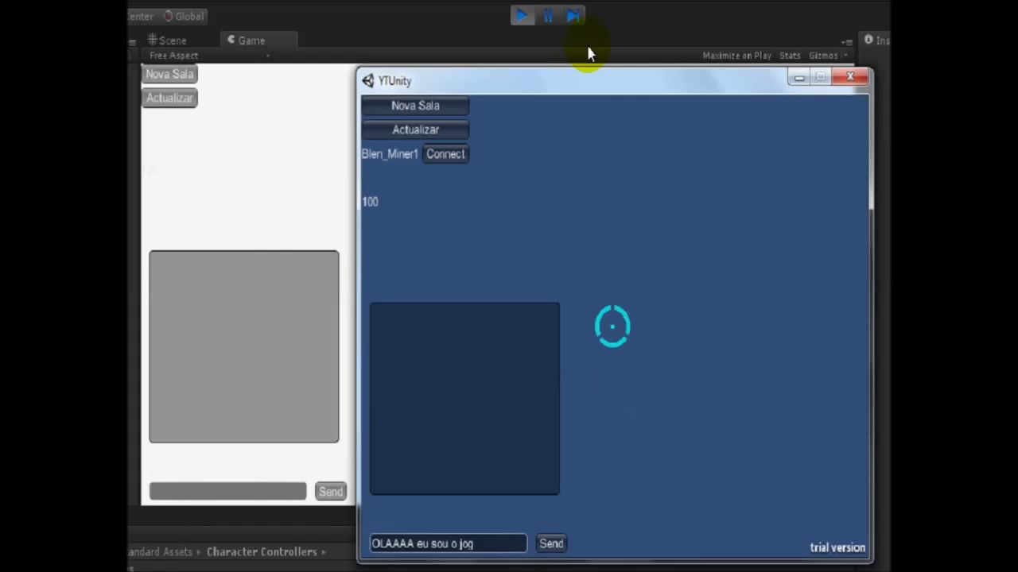
# - Send a chat message as player 2 from the standalone window
pyautogui.moveTo(587, 206); pyautogui.dragTo(610, 67)
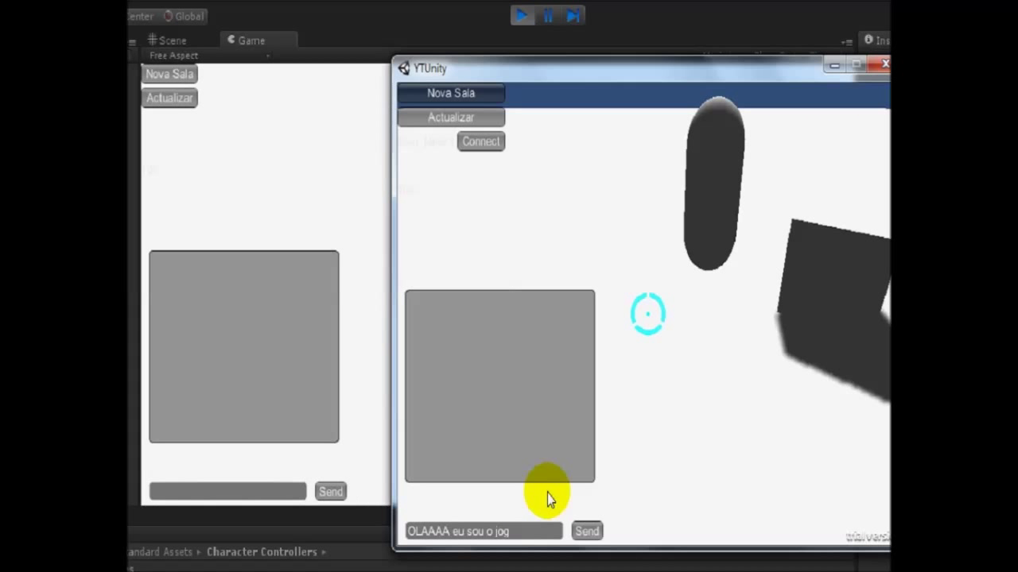
pyautogui.write('ador 2!')
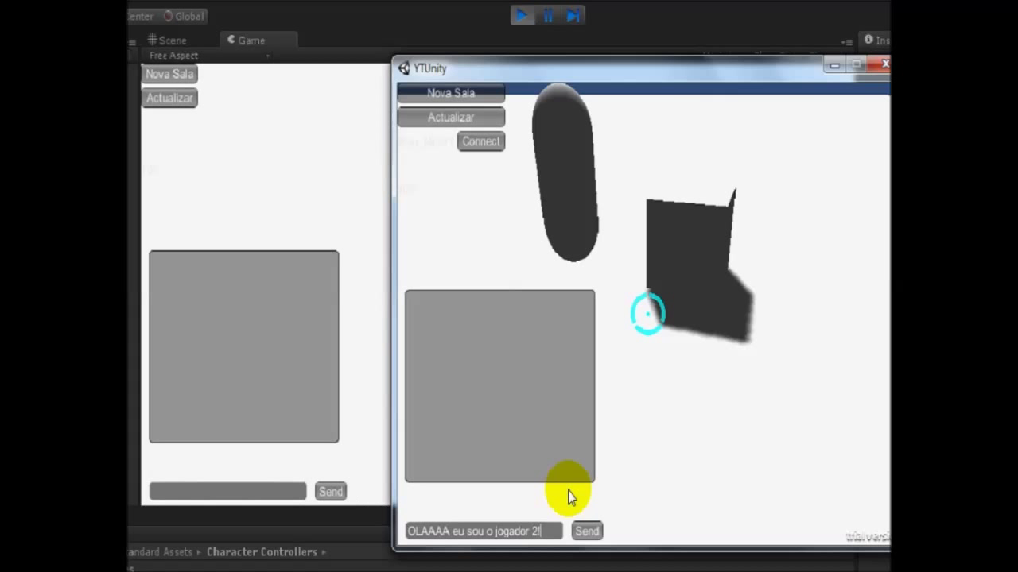
pyautogui.click(586, 531)
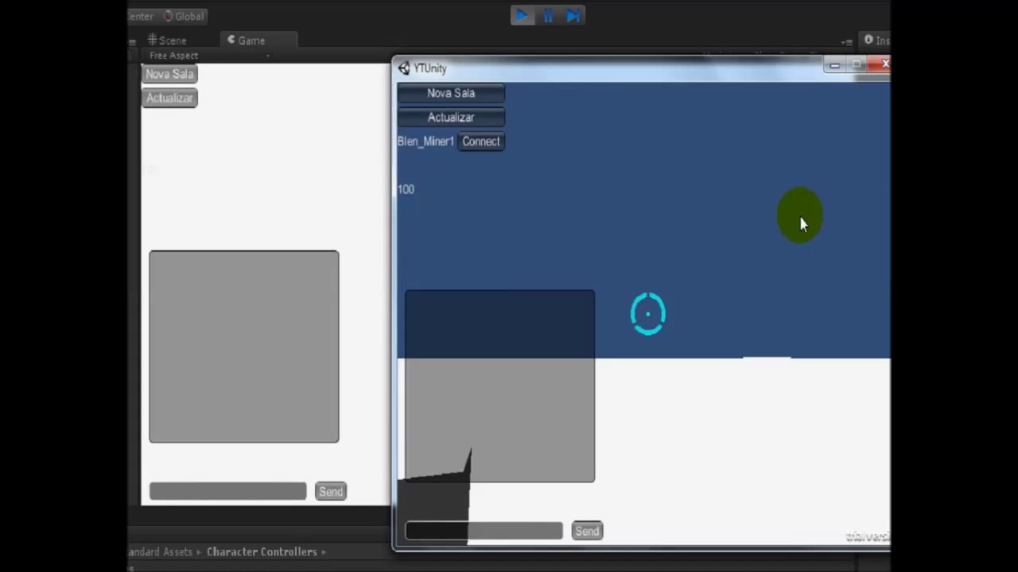
# - Close the standalone YTUnity build and stop play mode in the editor
pyautogui.moveTo(867, 68); pyautogui.dragTo(782, 80)
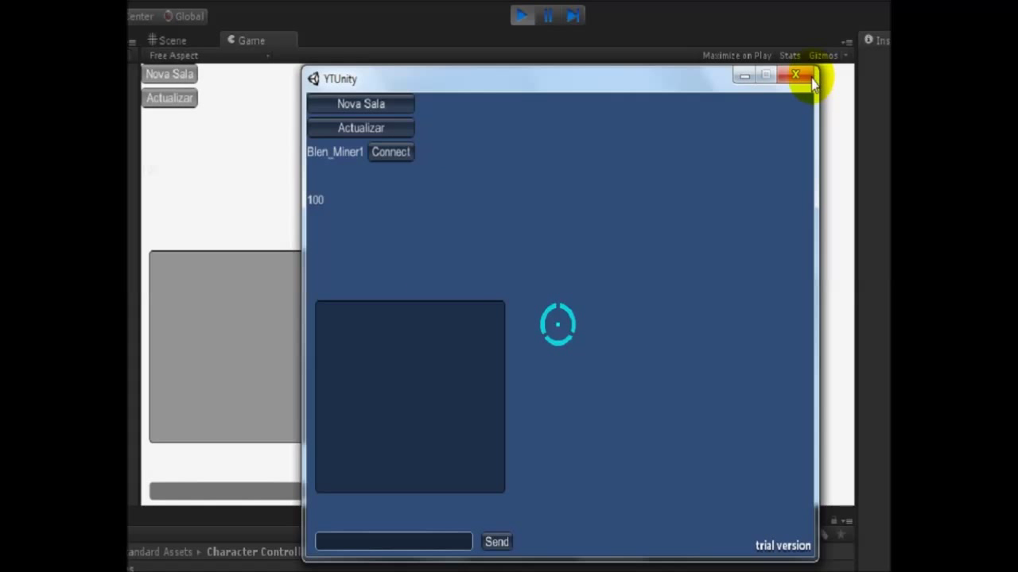
pyautogui.click(797, 75)
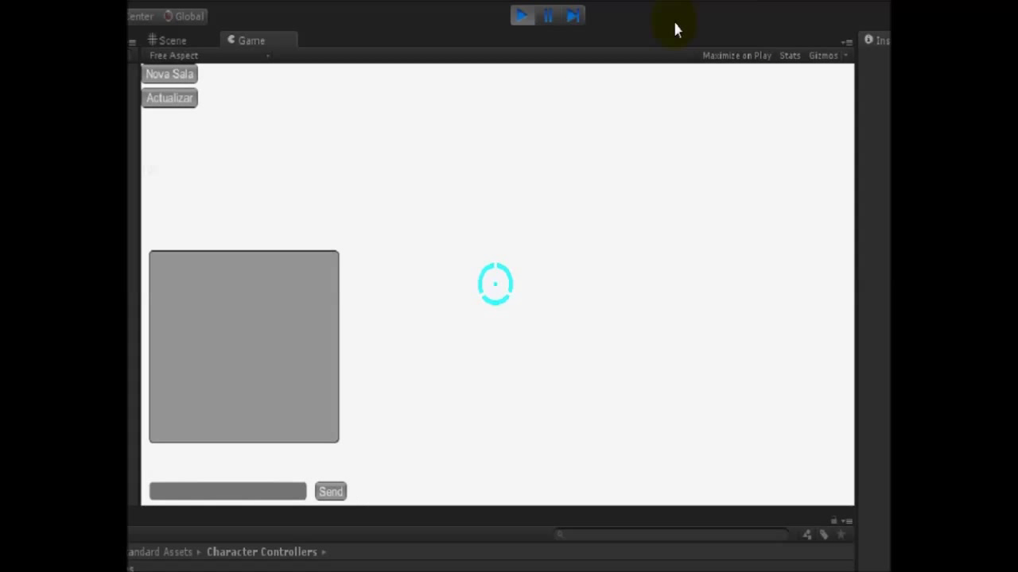
pyautogui.click(531, 14)
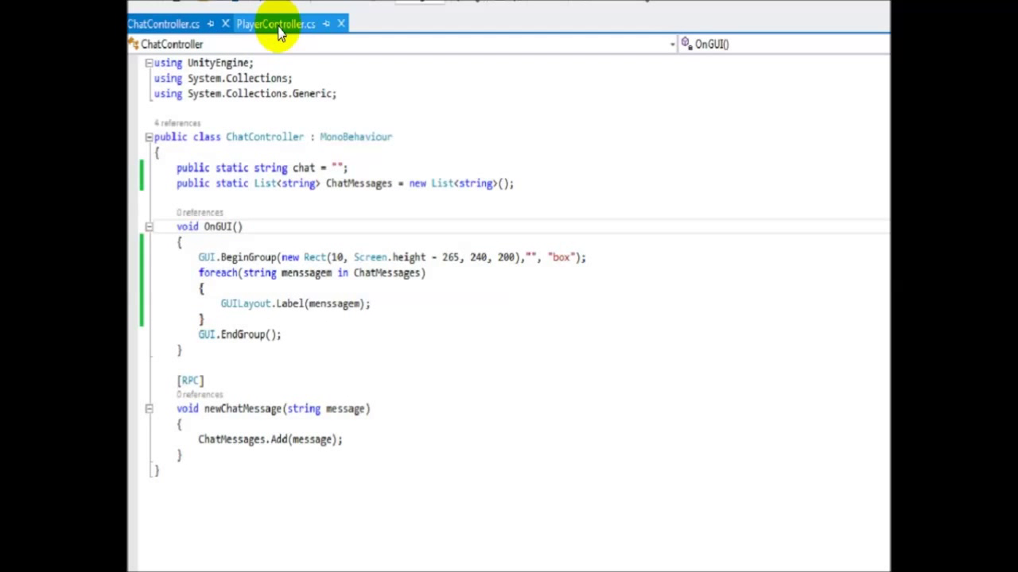
# - Cut the [RPC] newChatMessage method out of ChatController.cs
pyautogui.click(276, 23)
pyautogui.moveTo(241, 328); pyautogui.dragTo(458, 330)
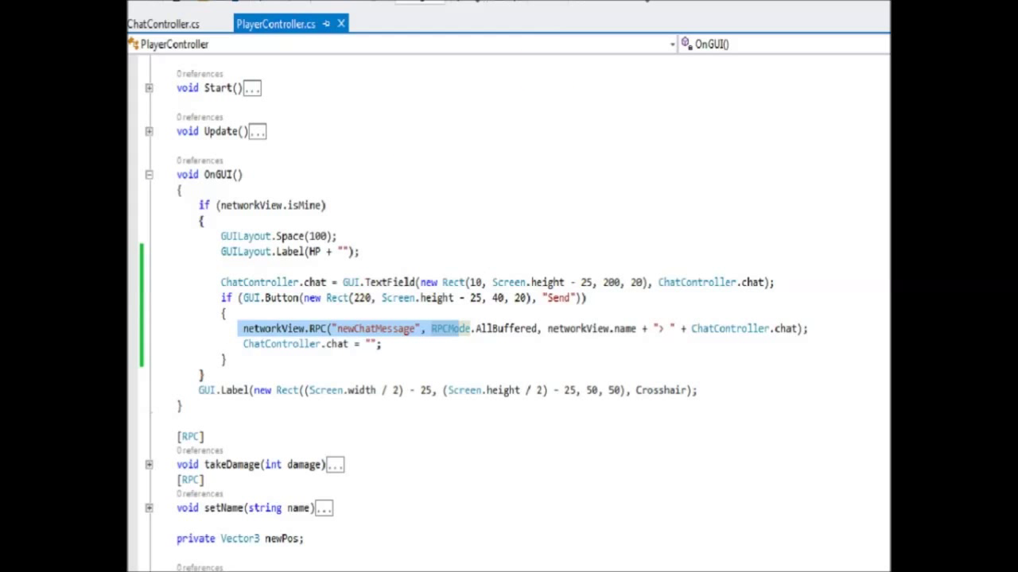
pyautogui.click(395, 294)
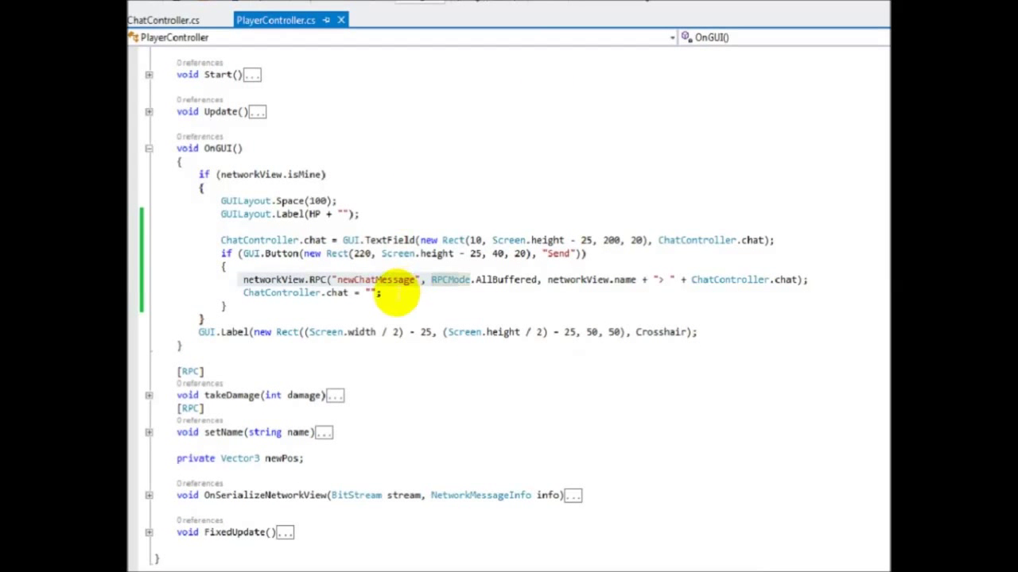
pyautogui.click(163, 17)
pyautogui.click(182, 387)
pyautogui.moveTo(182, 387); pyautogui.dragTo(155, 322)
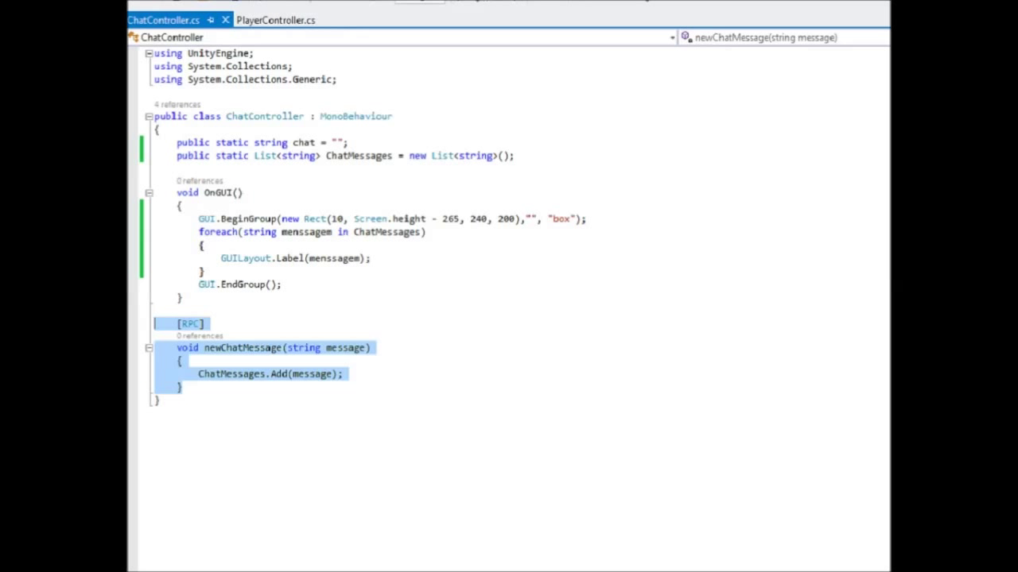
pyautogui.hotkey('ctrl', 'x')
# - Paste newChatMessage below OnGUI in PlayerController.cs and remove the extra blank line
pyautogui.click(271, 32)
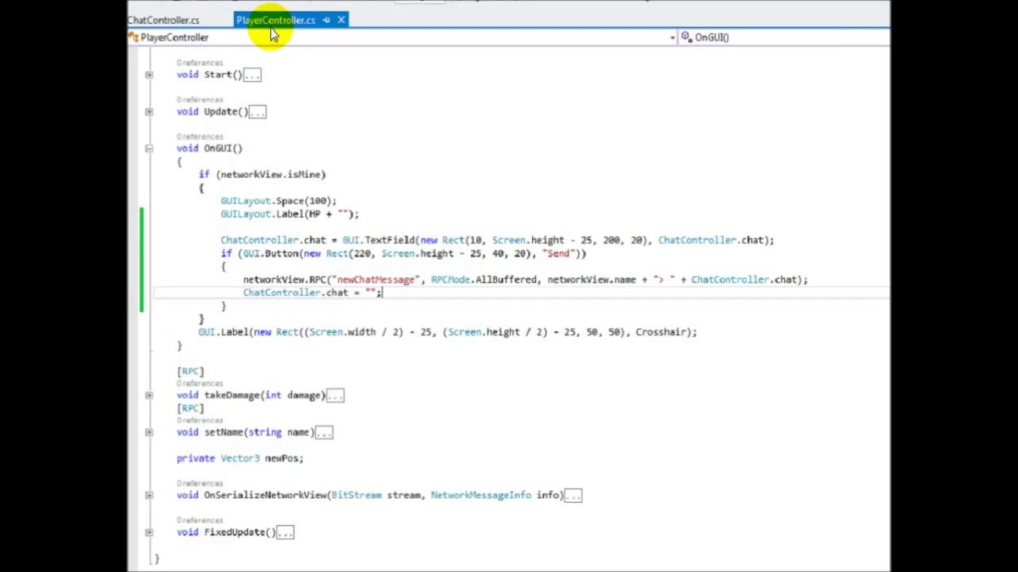
pyautogui.click(244, 343)
pyautogui.press('Return')
pyautogui.press('Return')
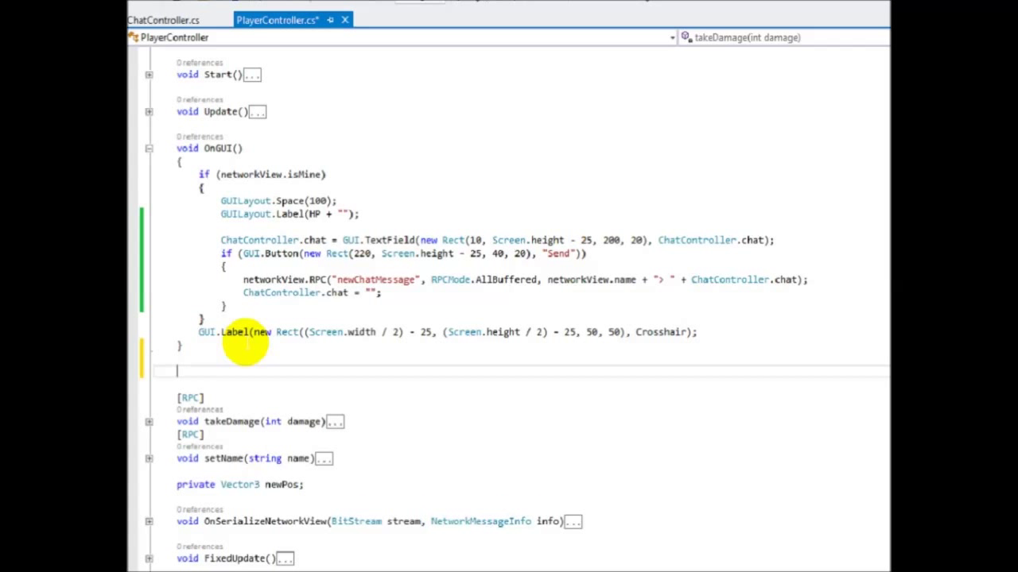
pyautogui.hotkey('ctrl', 'v')
pyautogui.moveTo(212, 424); pyautogui.dragTo(217, 432)
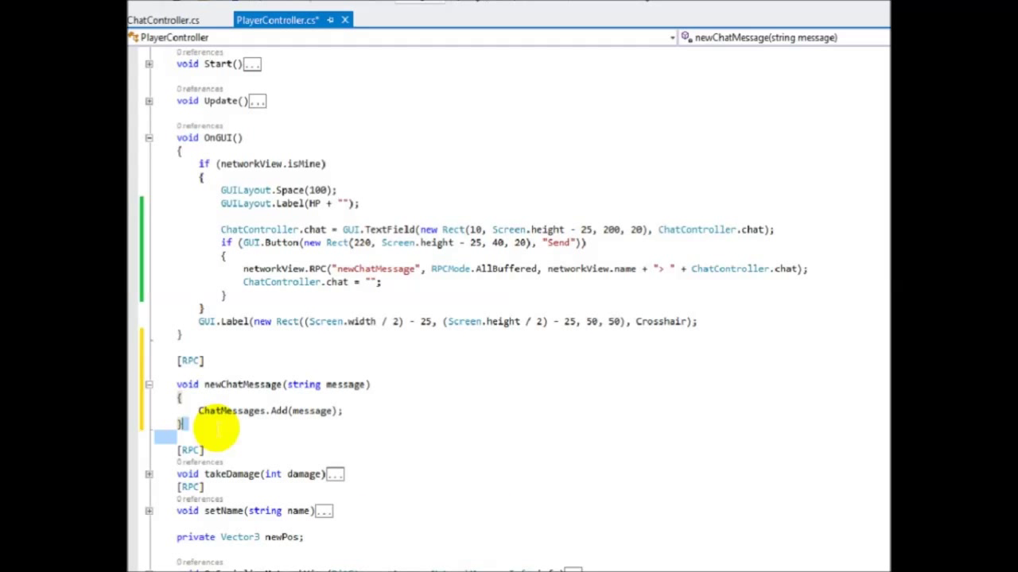
pyautogui.press('Delete')
pyautogui.click(250, 437)
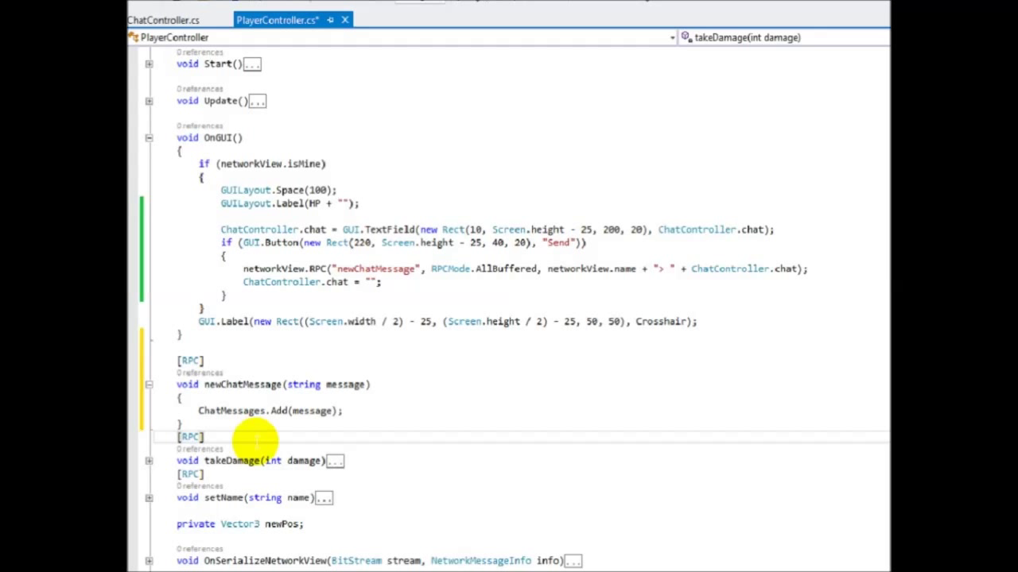
# - Change ChatMessages.Add to ChatController.ChatMessages.Add, save, and collapse the method
pyautogui.click(199, 411)
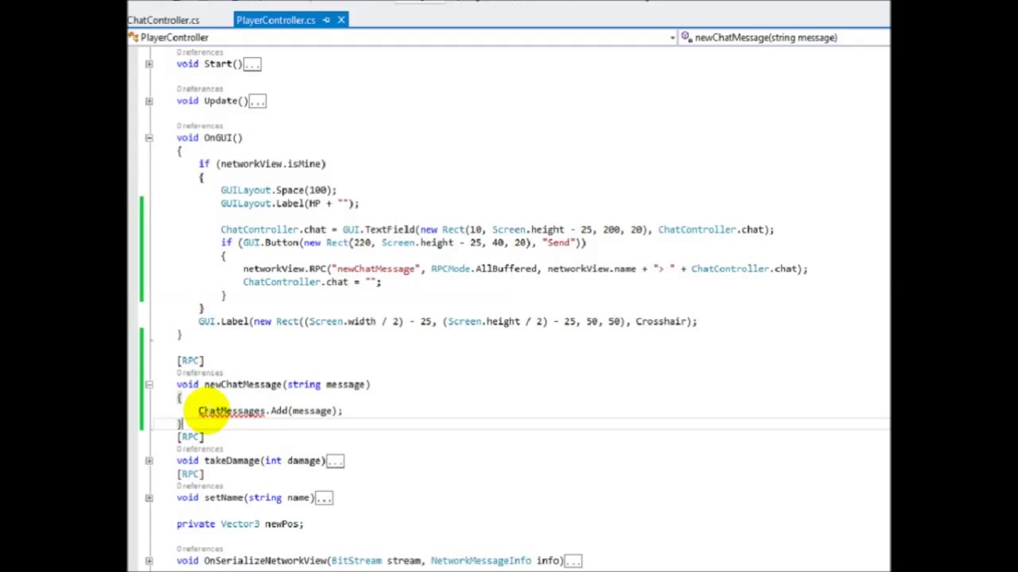
pyautogui.moveTo(243, 282); pyautogui.dragTo(321, 284)
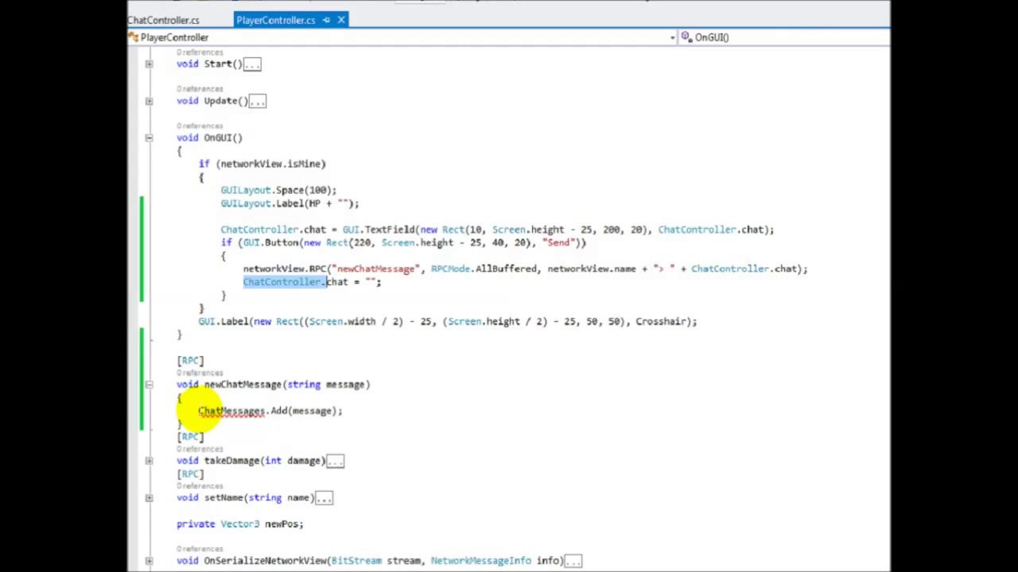
pyautogui.click(197, 411)
pyautogui.hotkey('ctrl', 'v')
pyautogui.press('Down')
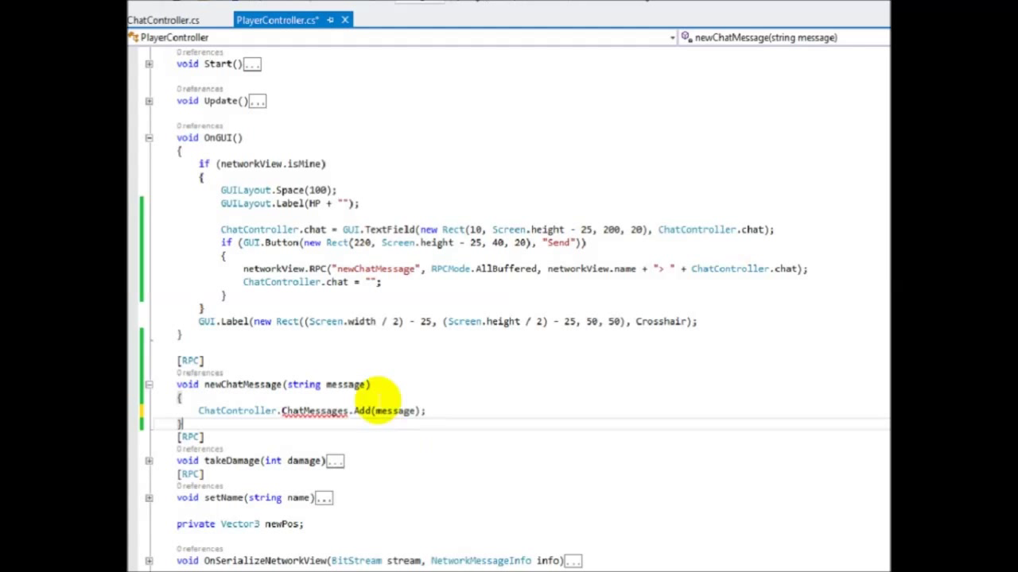
pyautogui.hotkey('ctrl', 's')
pyautogui.click(403, 361)
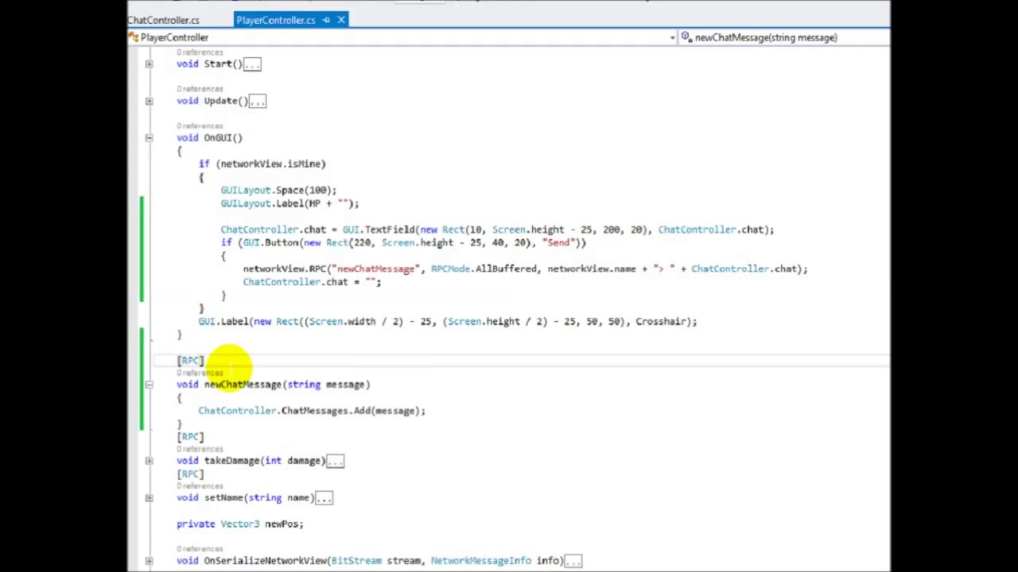
pyautogui.click(148, 385)
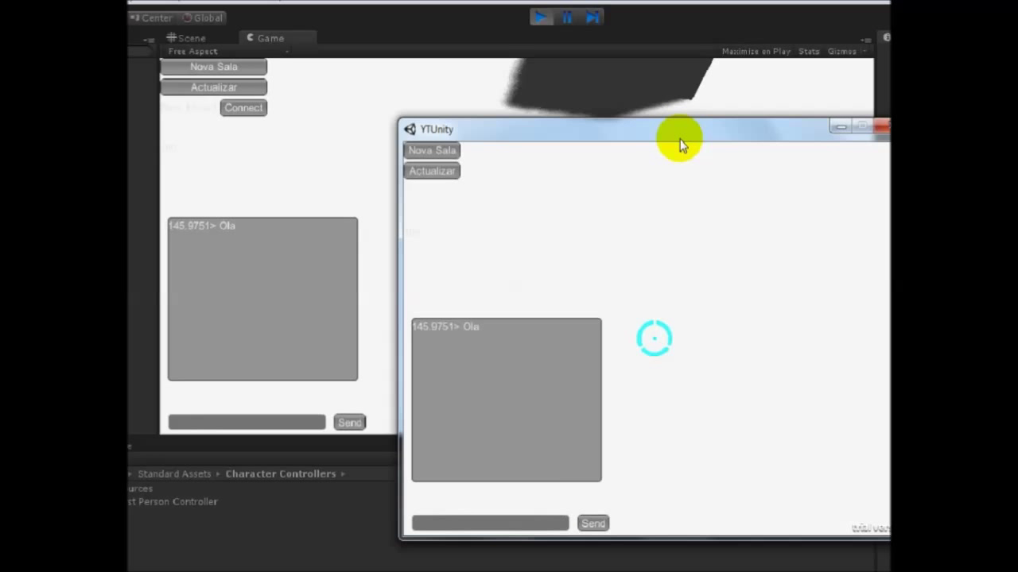
# - Send 'Ola eu sou o jogador 2' from the standalone window and a player 1 message from the editor
pyautogui.moveTo(679, 140); pyautogui.dragTo(665, 166)
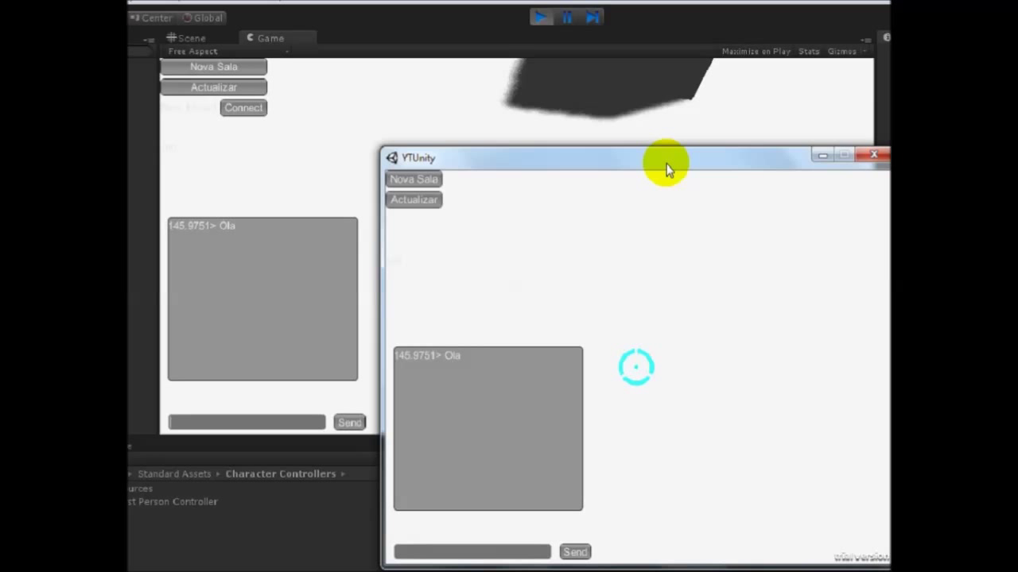
pyautogui.click(421, 554)
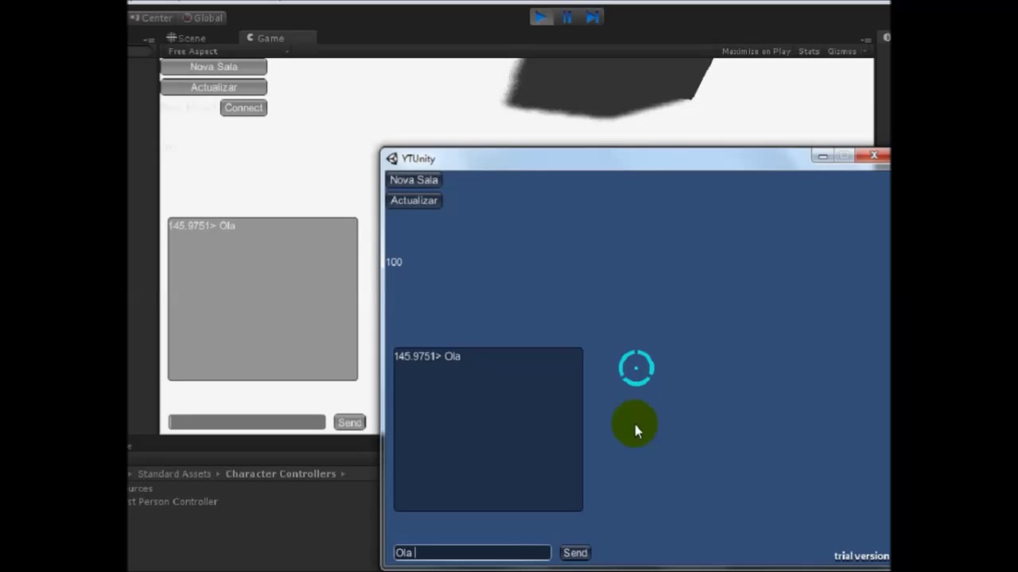
pyautogui.write('Ola eu sou o jogador 2')
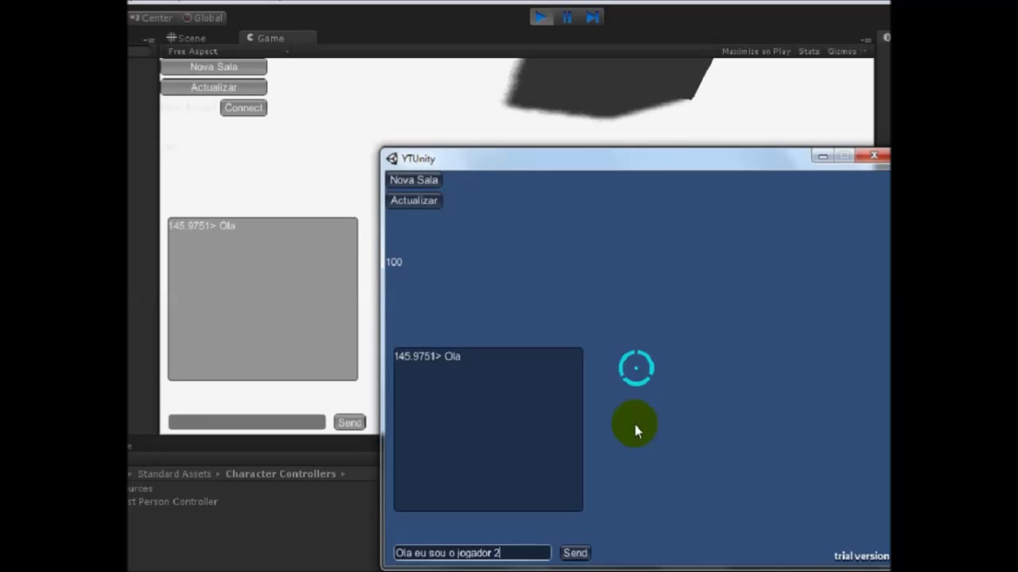
pyautogui.click(579, 552)
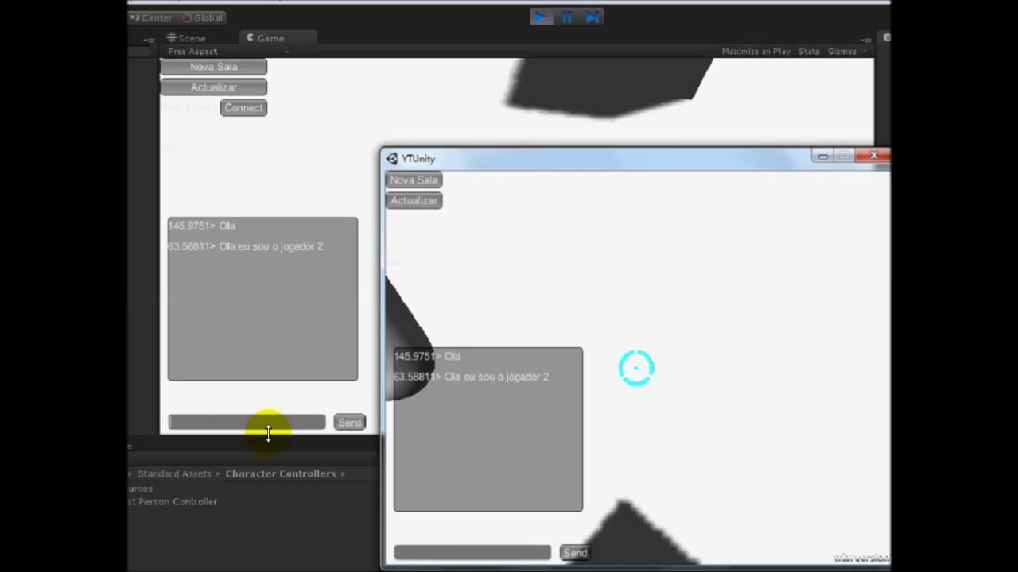
pyautogui.click(268, 432)
pyautogui.write('Ola eu sou o jogador 1')
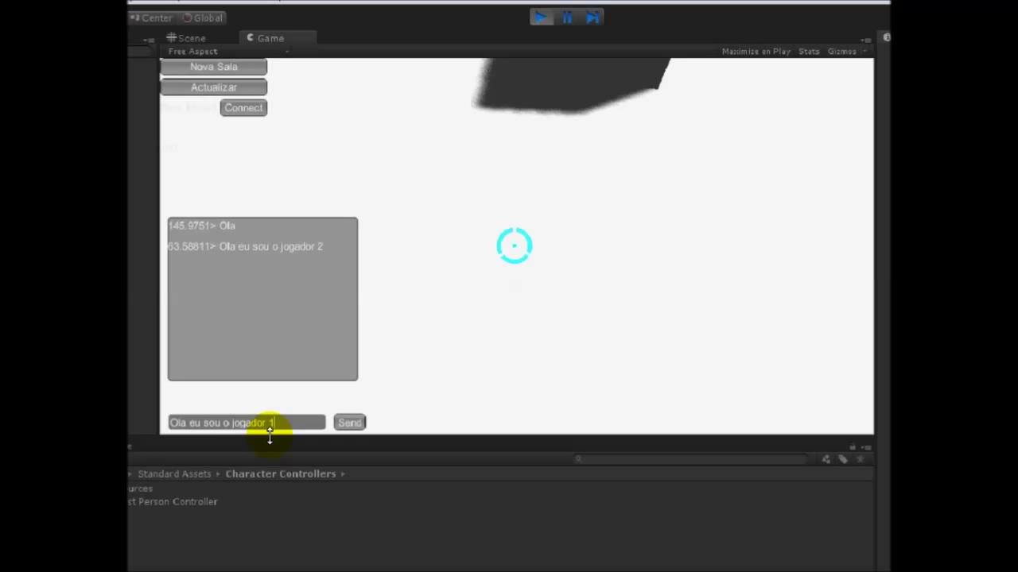
pyautogui.click(347, 422)
# - Send several quick test messages (awdawdawdawd, aw, daw) from the standalone window
pyautogui.hotkey('alt', 'Tab')
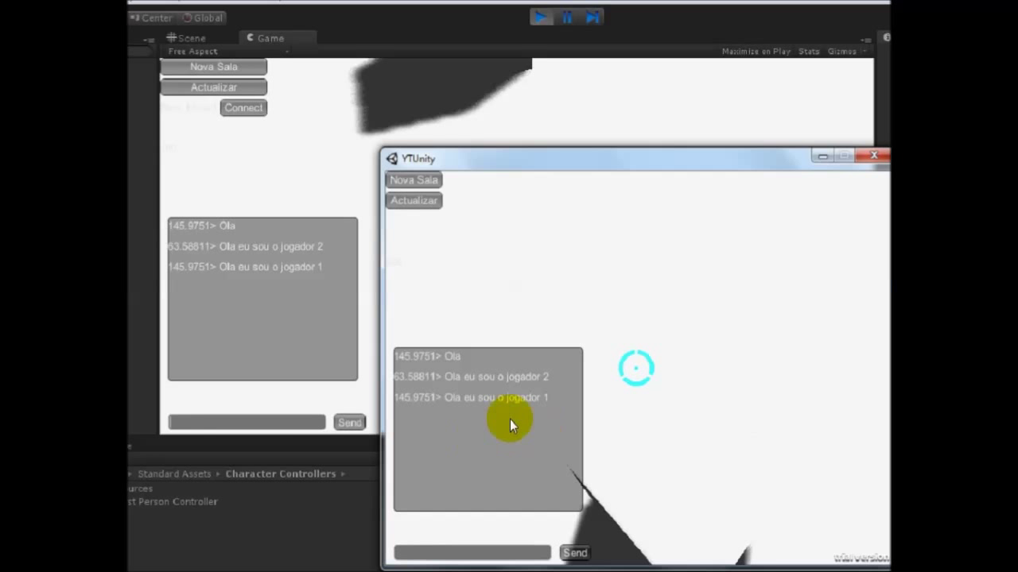
pyautogui.click(470, 550)
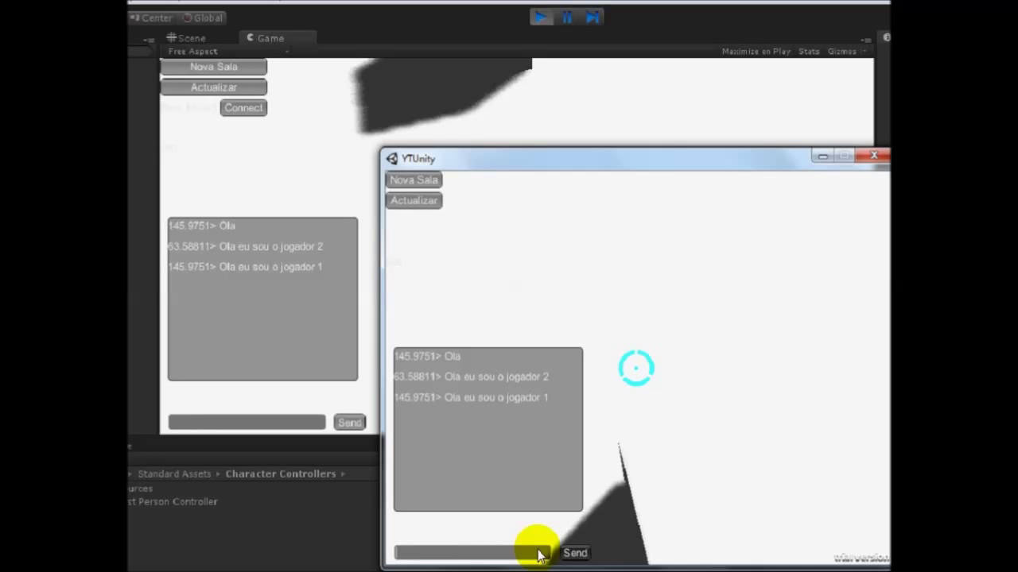
pyautogui.write('awdawdawdawd')
pyautogui.click(576, 553)
pyautogui.write('aw')
pyautogui.click(575, 552)
pyautogui.write('daw')
pyautogui.click(576, 553)
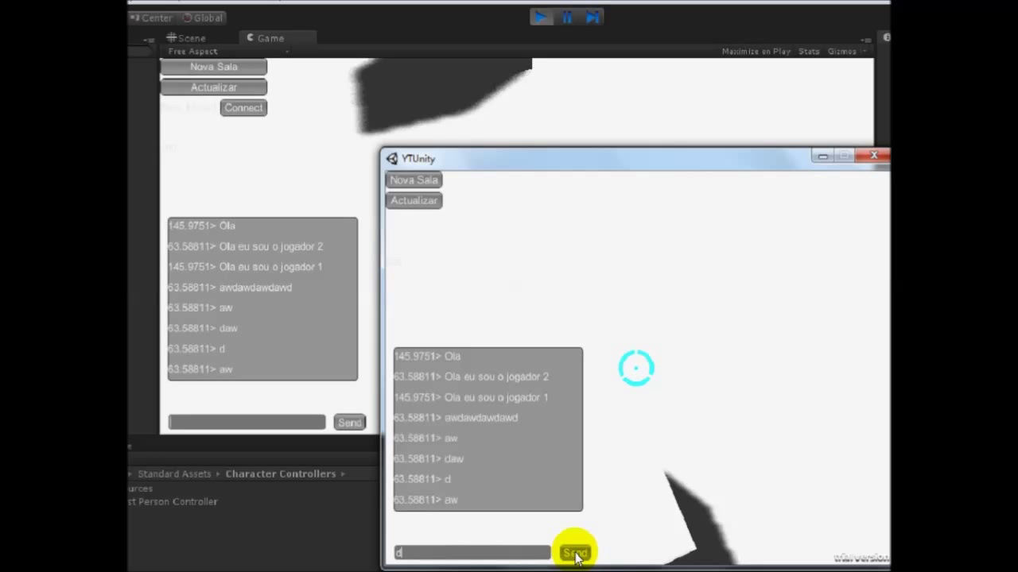
pyautogui.click(576, 553)
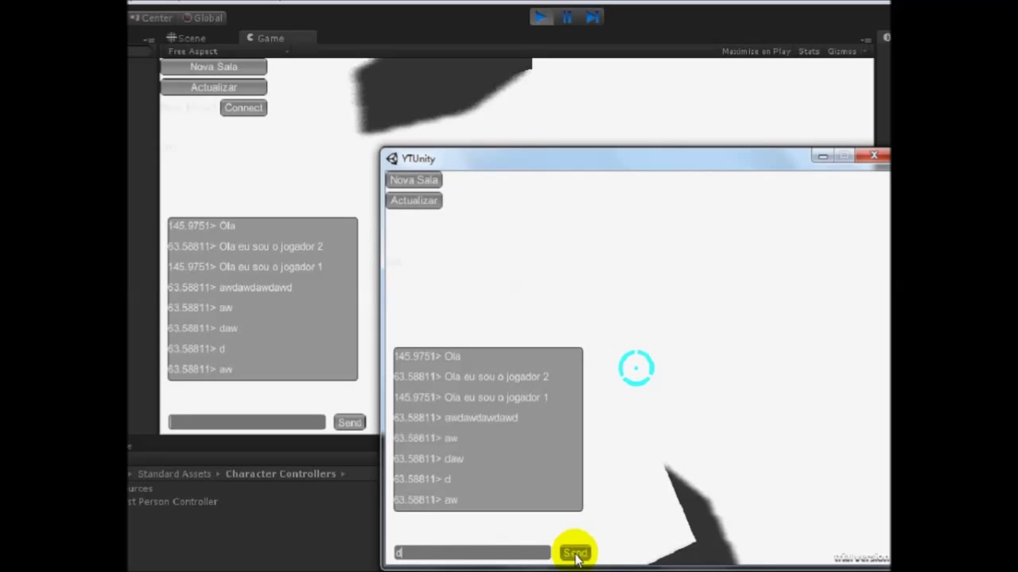
pyautogui.click(575, 555)
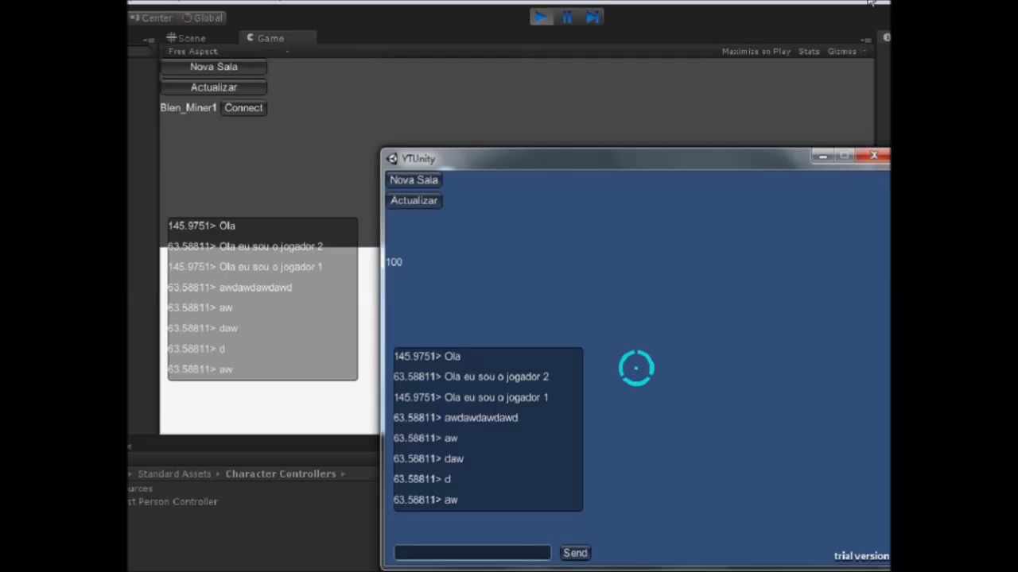
# - Close the standalone build, stop play mode, check the Console, and return to the Project view
pyautogui.click(873, 159)
pyautogui.click(548, 27)
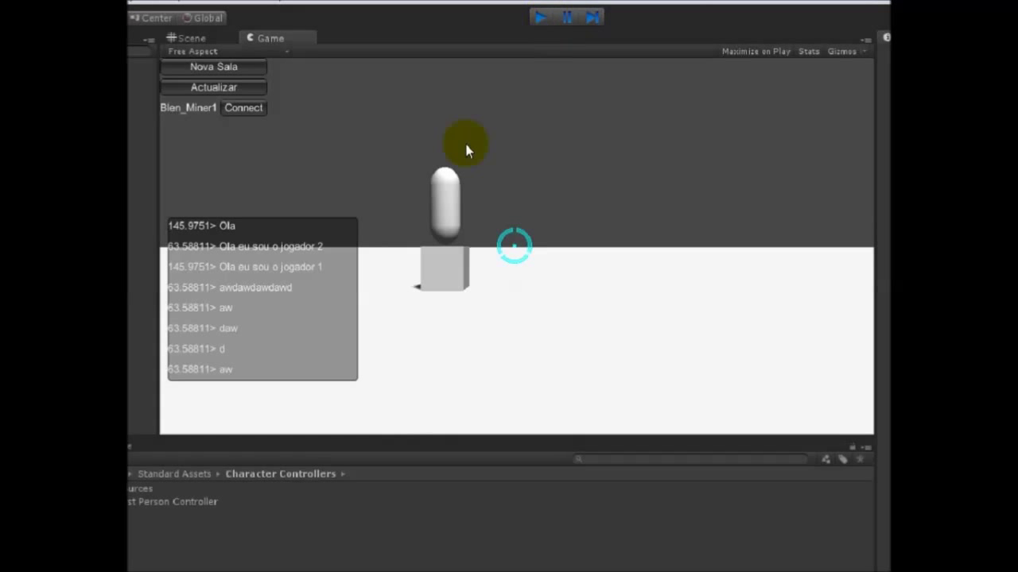
pyautogui.hotkey('ctrl', 'shift', 'c')
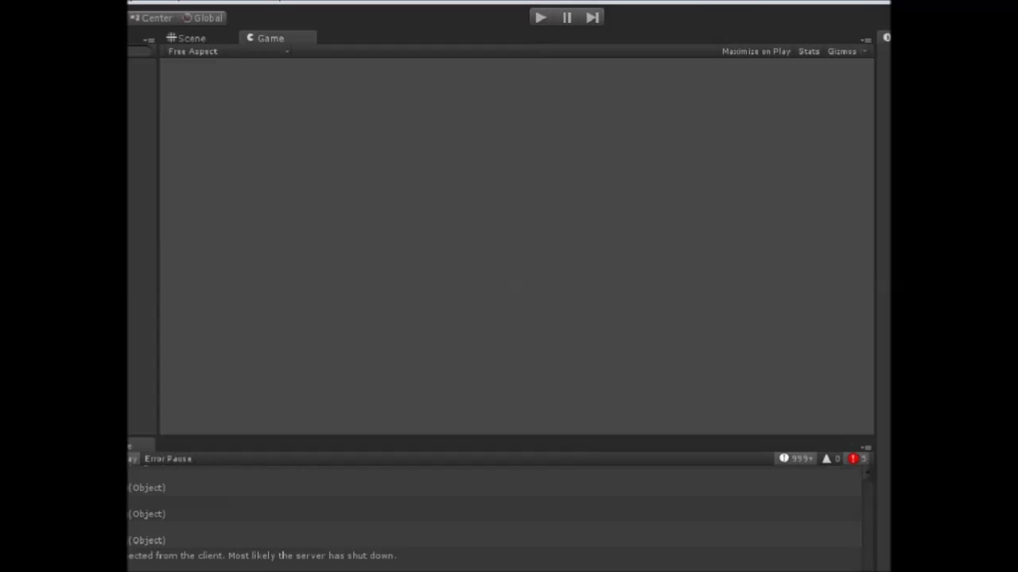
pyautogui.hotkey('ctrl', '5')
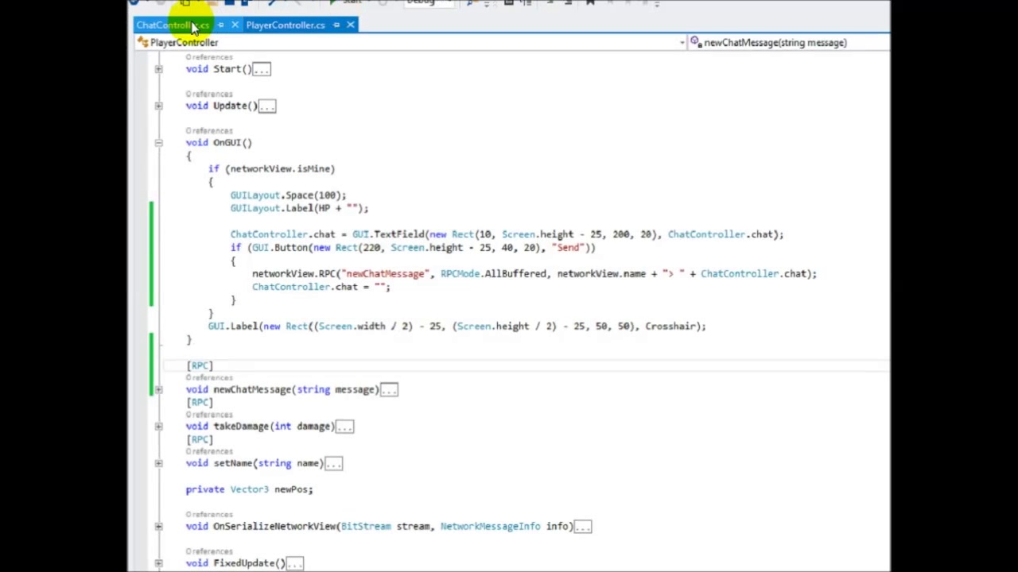
# - After GUI.EndGroup() in ChatController's OnGUI, start an if block on ChatMessages.Count >= 9
pyautogui.click(194, 24)
pyautogui.click(273, 277)
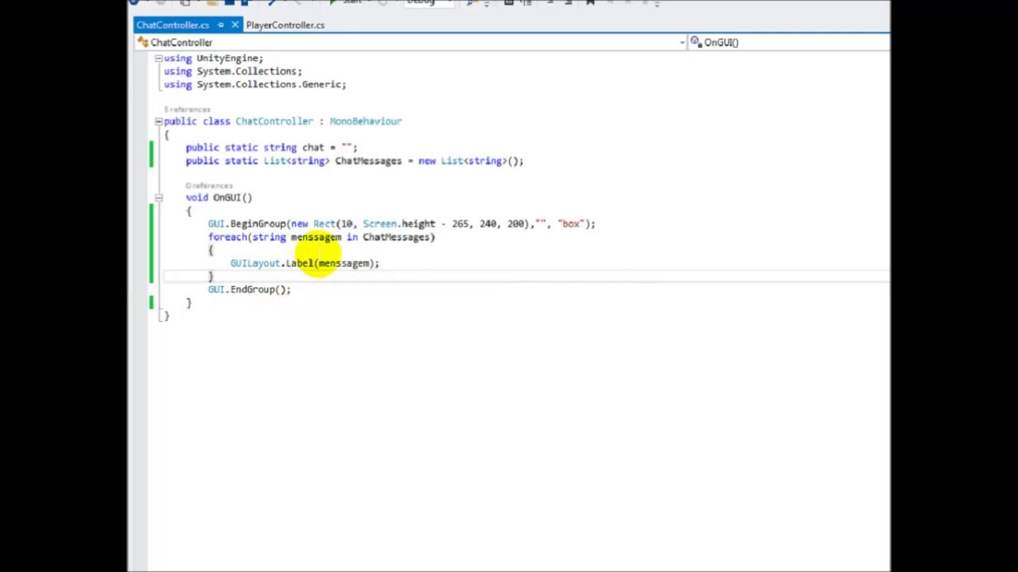
pyautogui.click(527, 290)
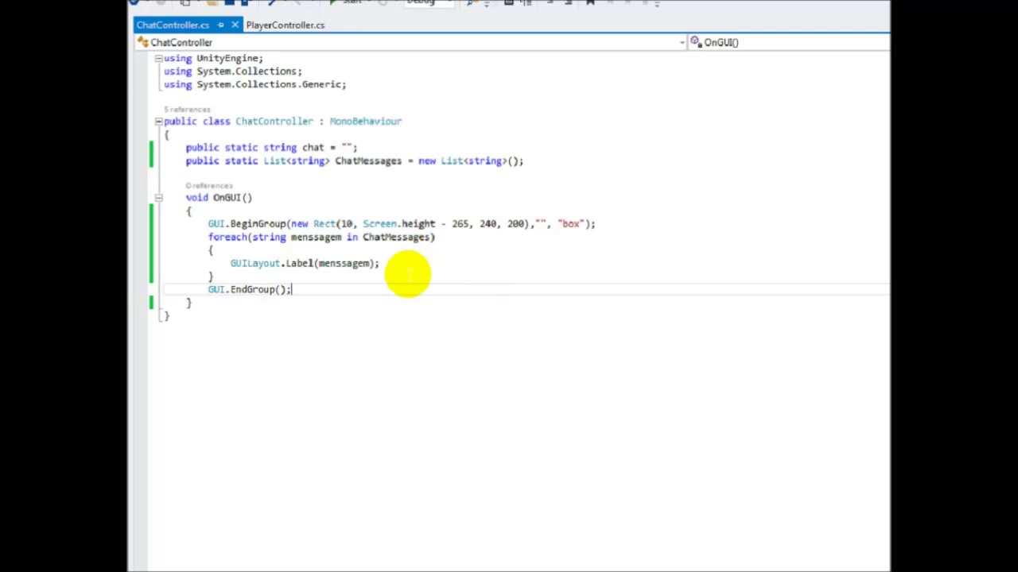
pyautogui.press('Return')
pyautogui.press('Return')
pyautogui.write('if(Chat')
pyautogui.press('Tab')
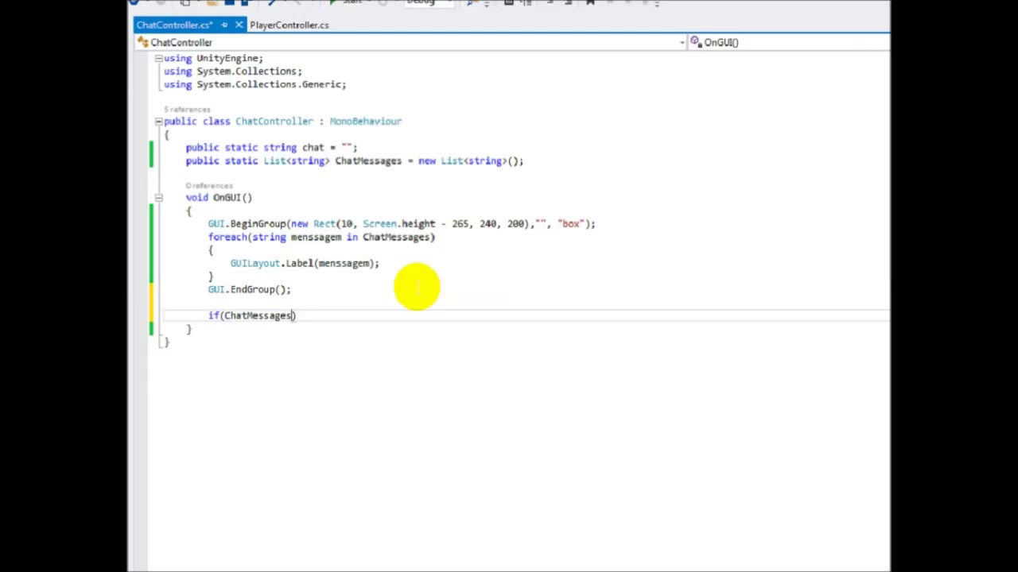
pyautogui.write('.c')
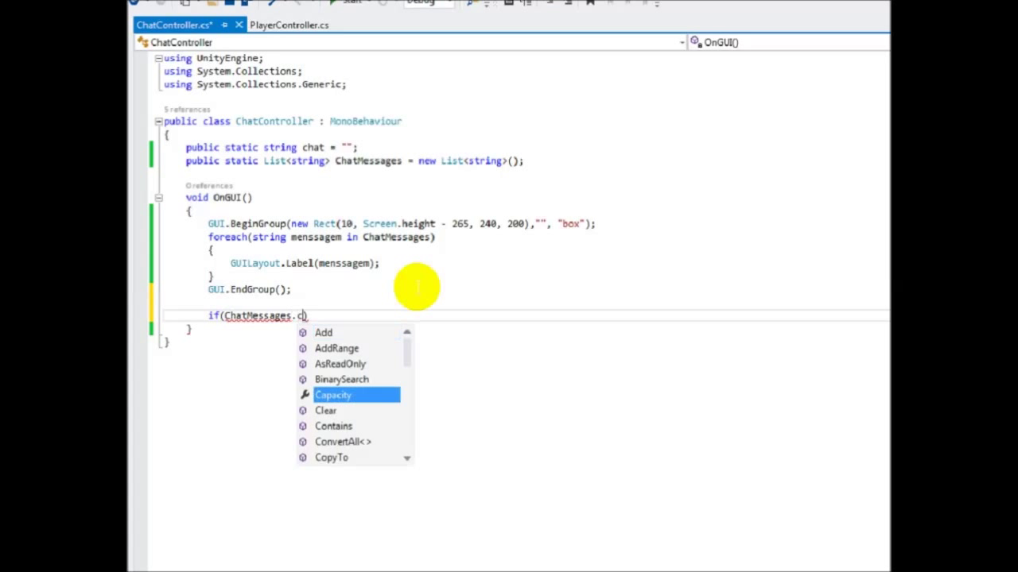
pyautogui.write('ount >= 9')
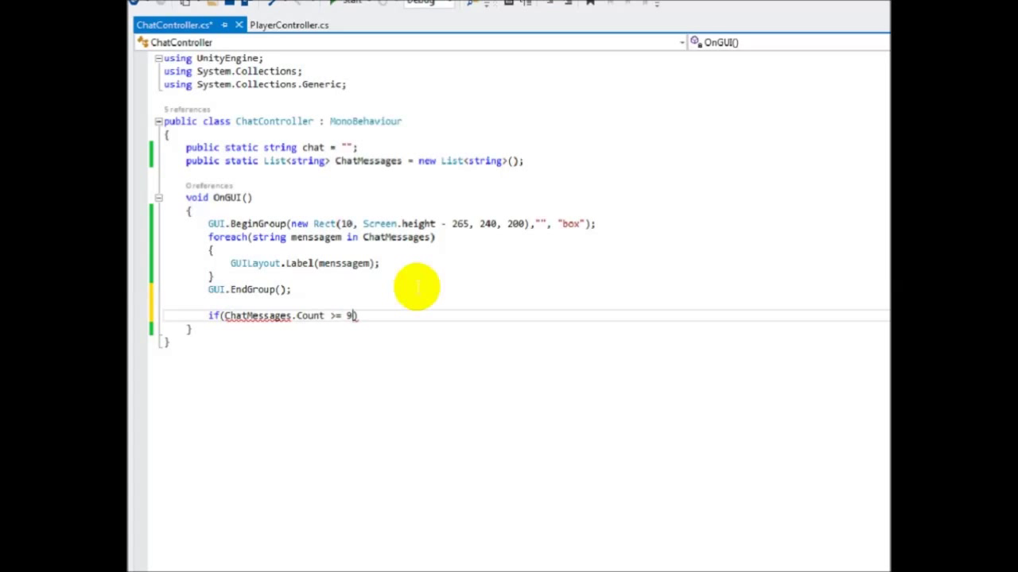
pyautogui.press('Return')
pyautogui.write('{')
pyautogui.press('Return')
# - Inside the if block, add a ChatMessages.Remove call and save
pyautogui.write('ChatMessages.Re')
pyautogui.press('Tab')
pyautogui.write('(')
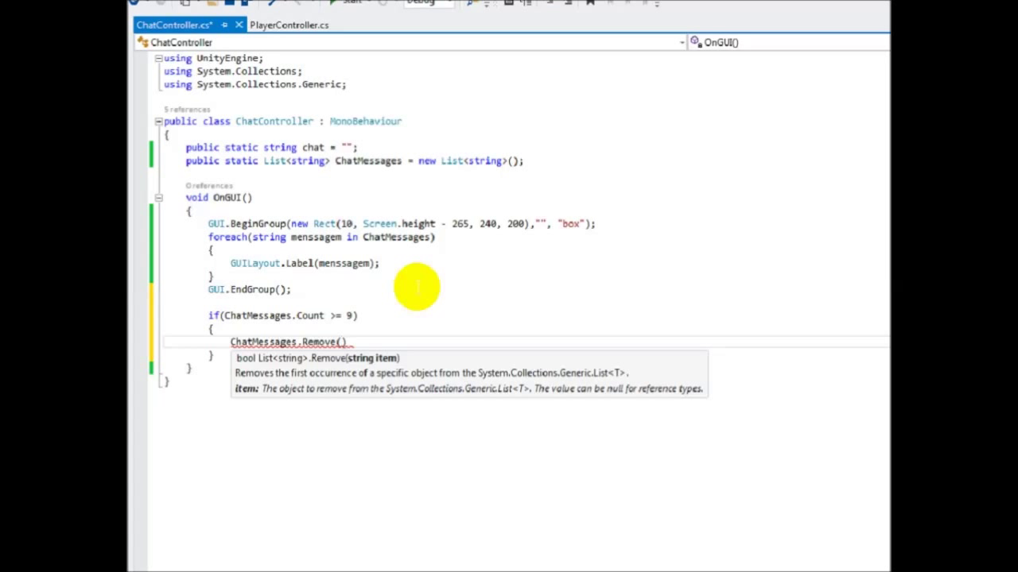
pyautogui.press('Escape')
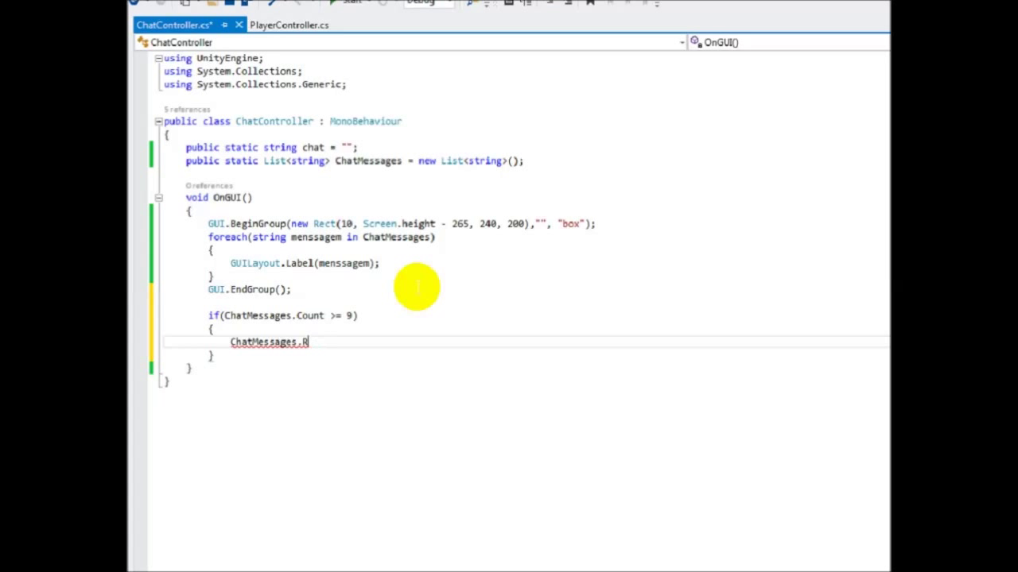
pyautogui.write('.')
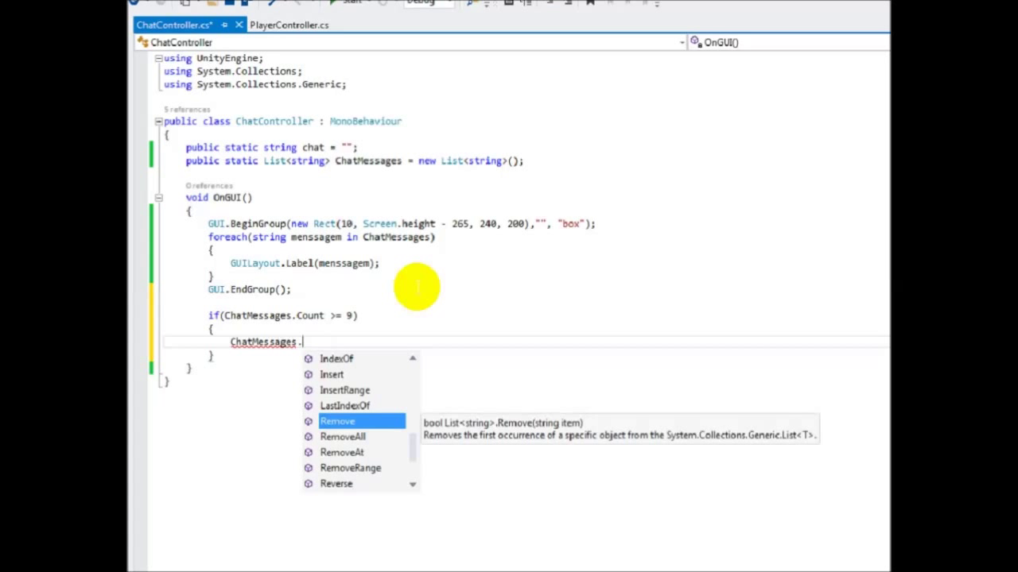
pyautogui.write('Re')
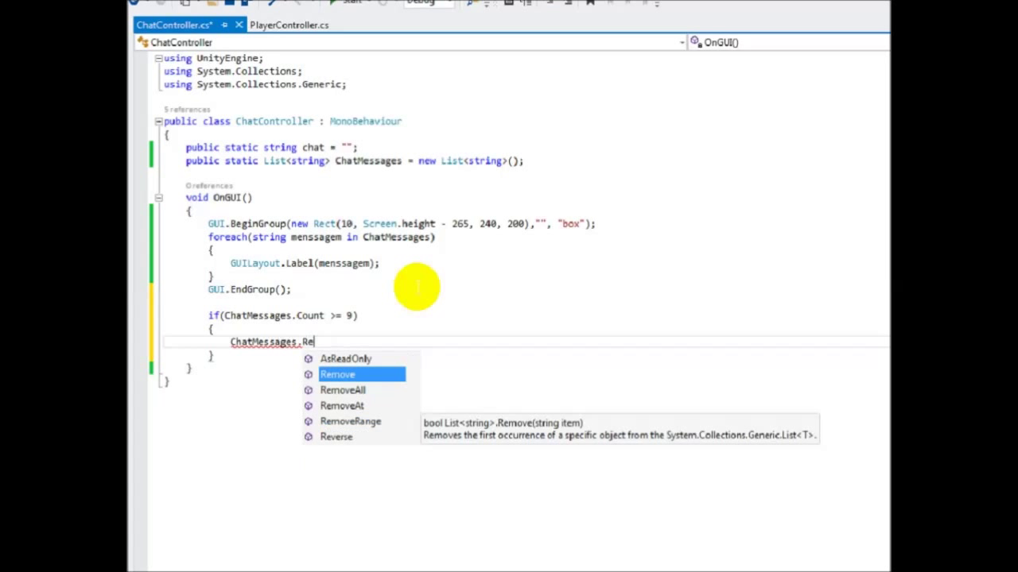
pyautogui.write('move')
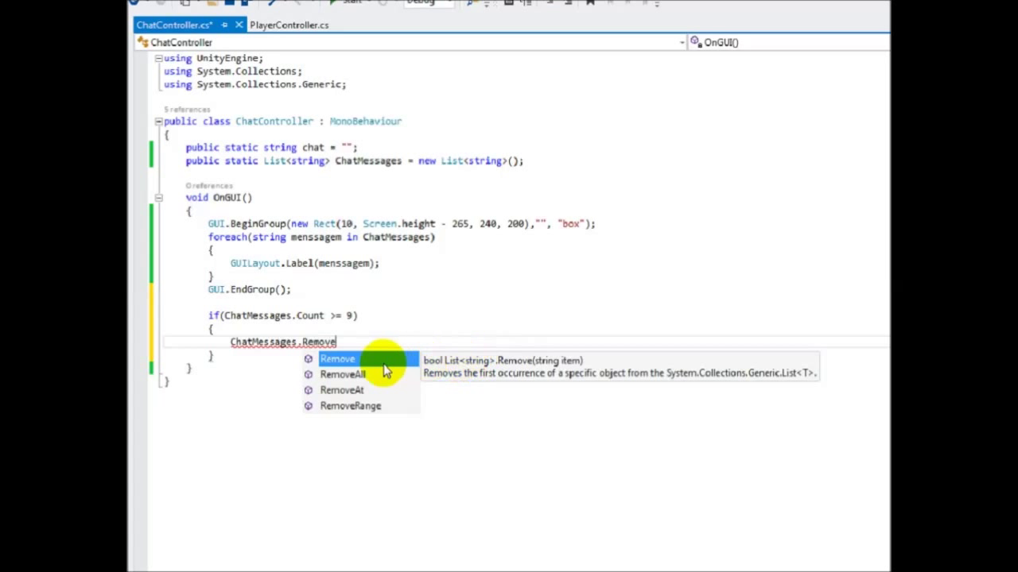
pyautogui.doubleClick(382, 360)
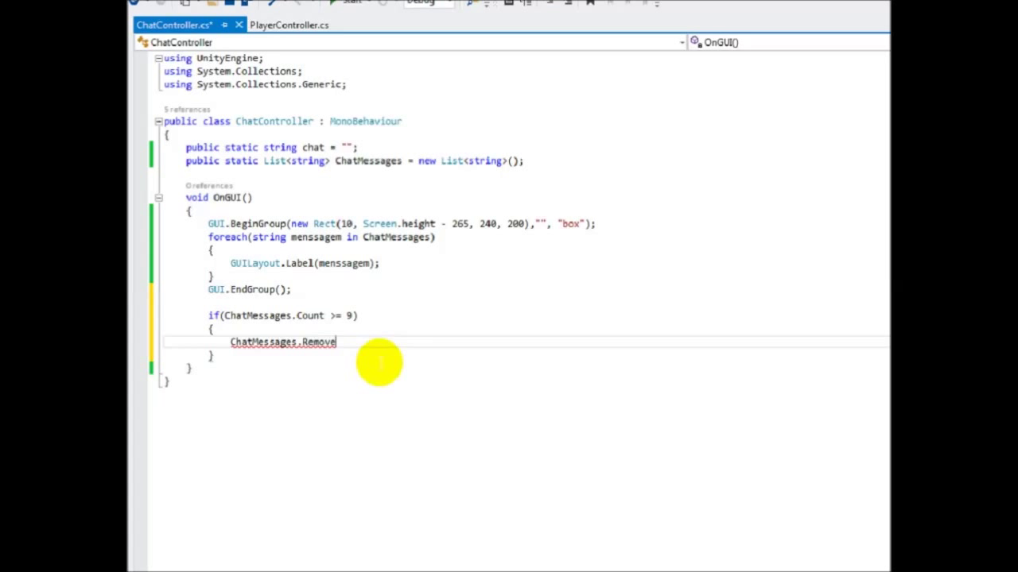
pyautogui.write('(1')
pyautogui.write(');')
pyautogui.hotkey('ctrl', 's')
# - Replace the Remove call with ChatMessages.RemoveAt(0)
pyautogui.click(399, 330)
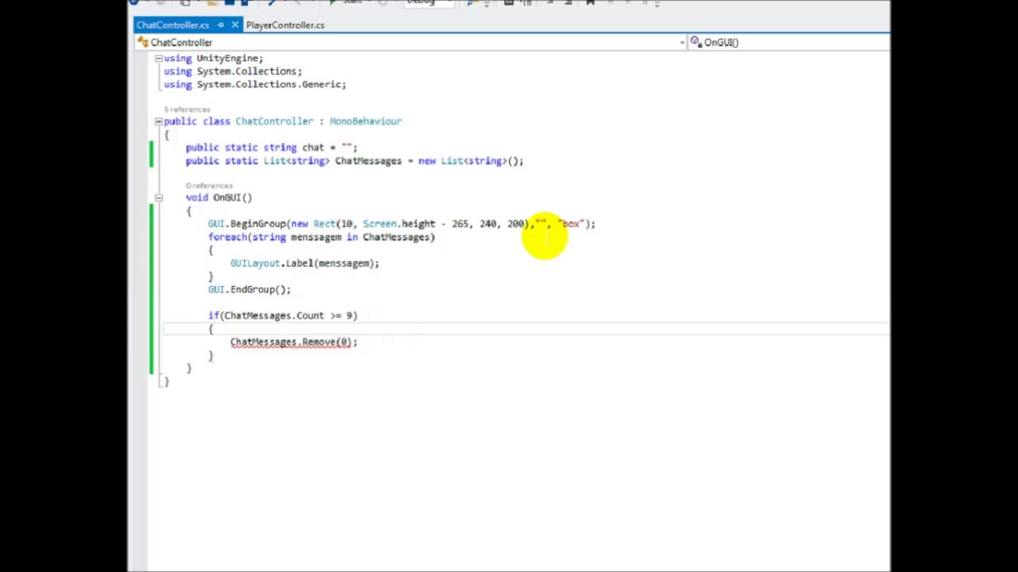
pyautogui.moveTo(359, 342); pyautogui.dragTo(302, 342)
pyautogui.press('Delete')
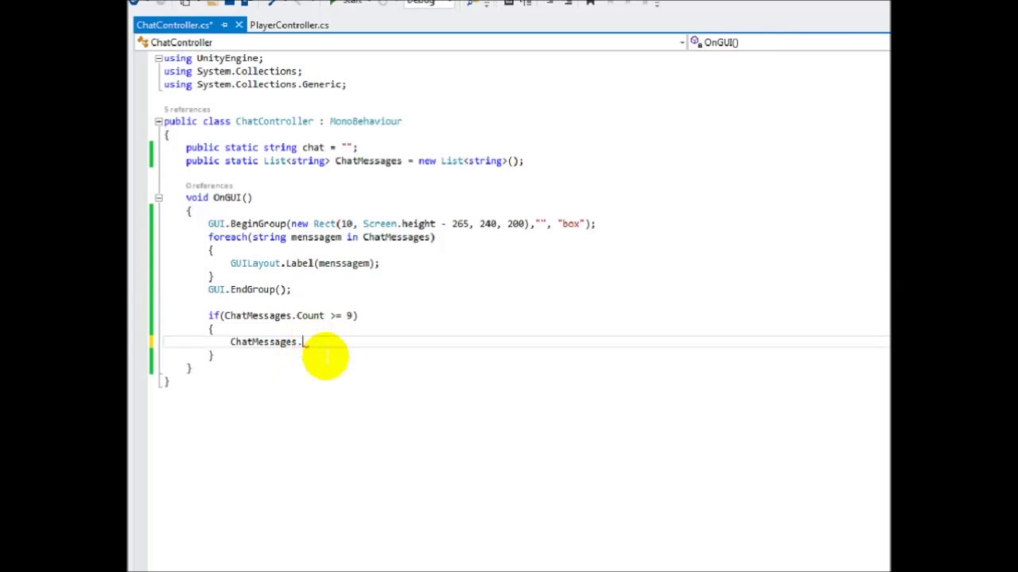
pyautogui.write('.Remove')
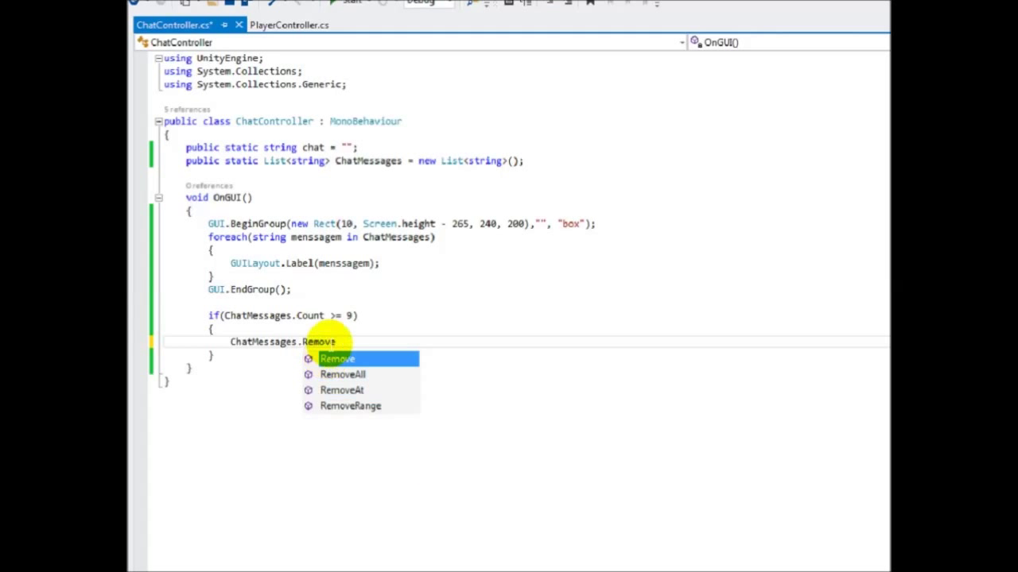
pyautogui.doubleClick(343, 390)
pyautogui.write('(0);')
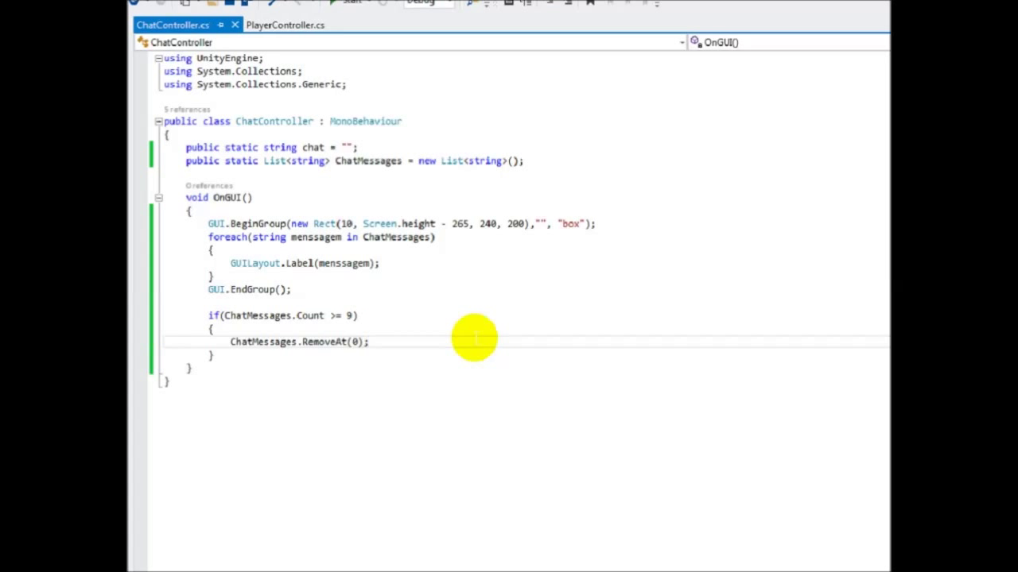
pyautogui.doubleClick(357, 342)
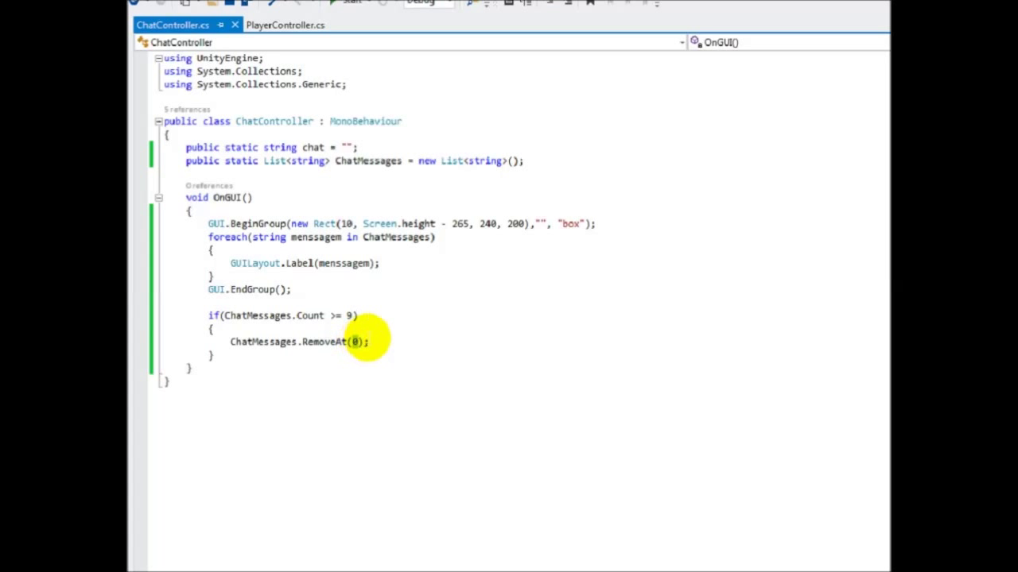
pyautogui.click(357, 344)
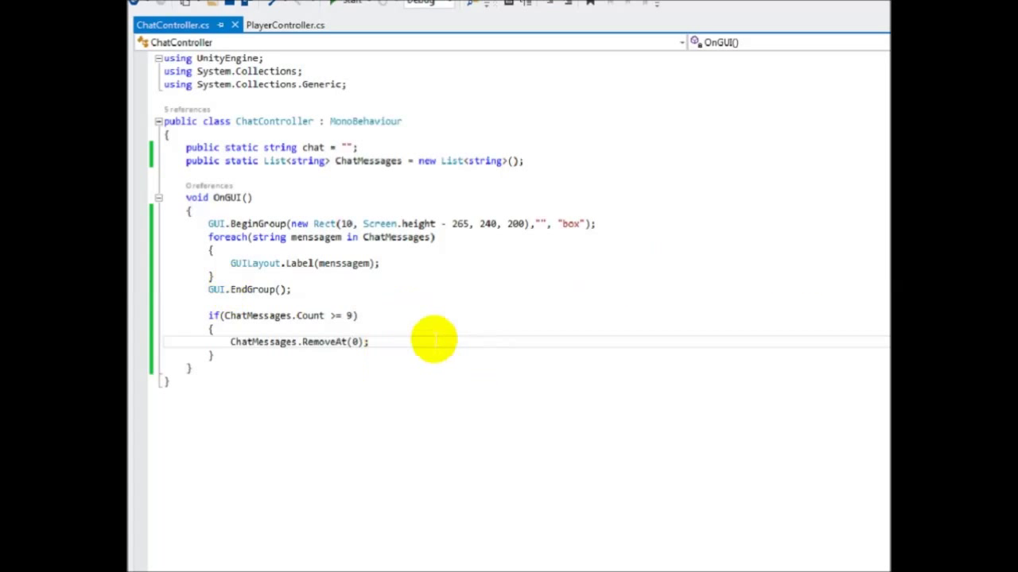
pyautogui.doubleClick(352, 343)
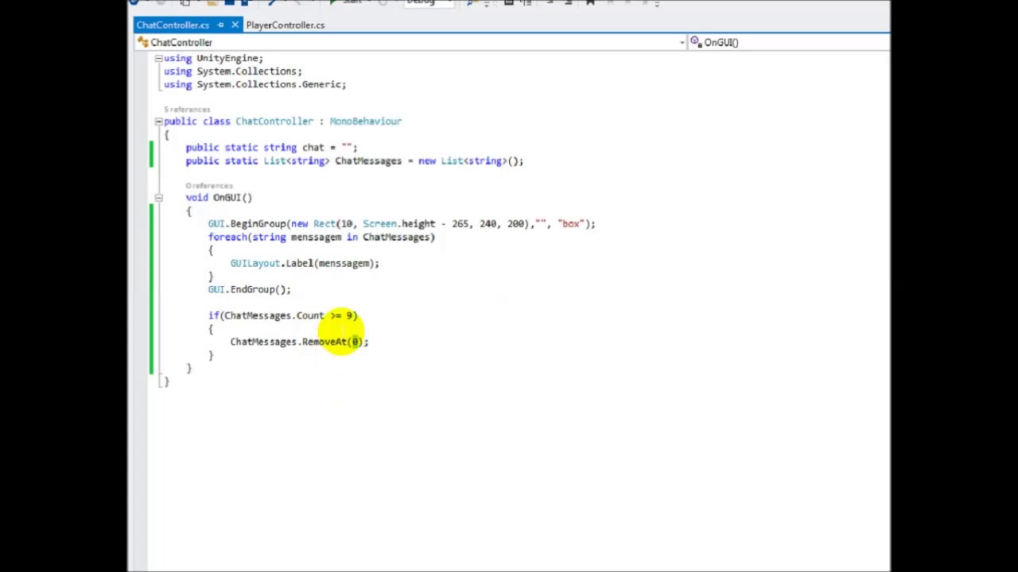
# - Review the OnGUI method, then return to PlayerController.cs
pyautogui.click(352, 330)
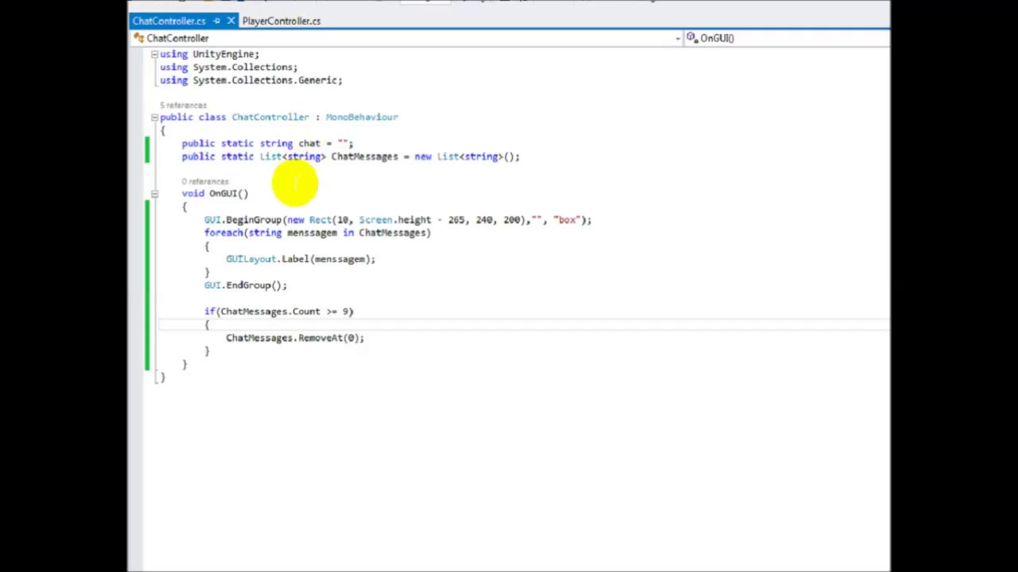
pyautogui.click(278, 194)
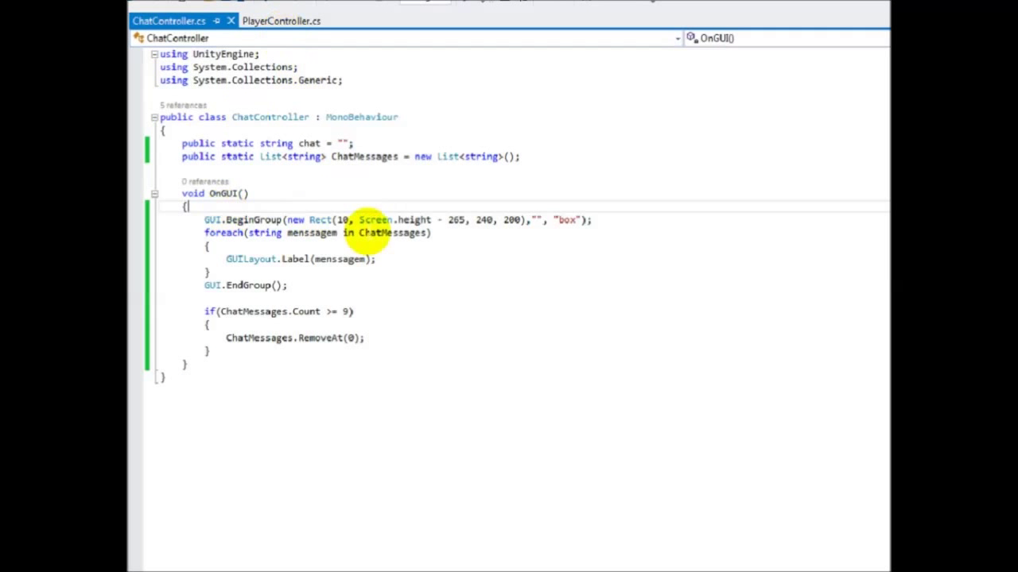
pyautogui.click(283, 21)
pyautogui.click(350, 193)
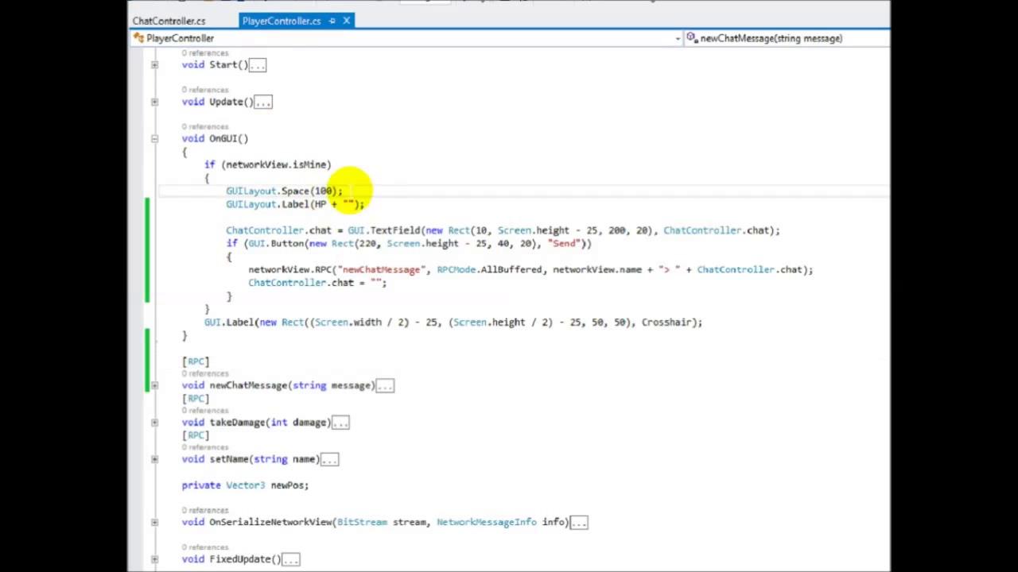
# - Declare 'public static bool isSpawned' below the Crosshair field in PlayerController
pyautogui.click(240, 138)
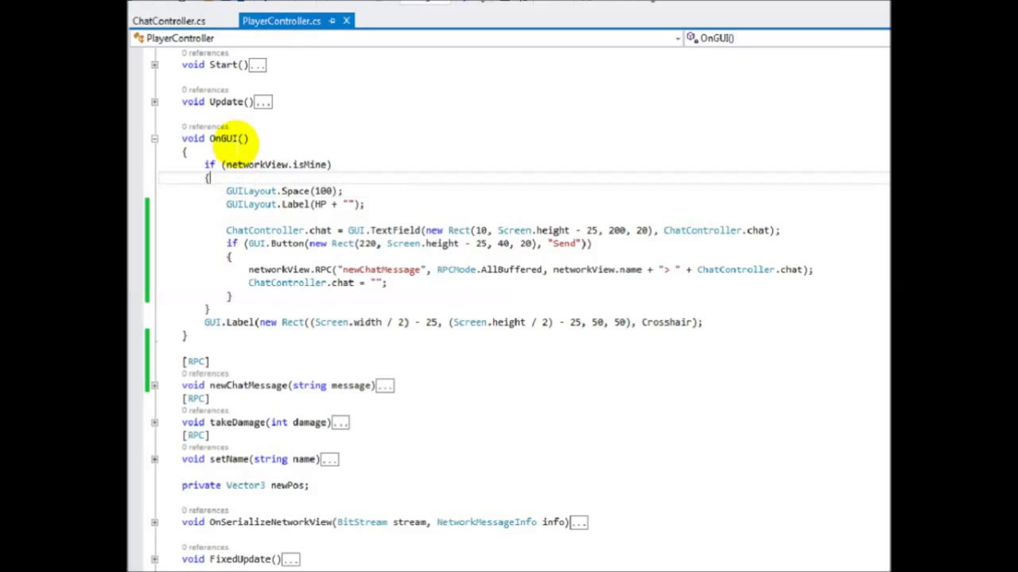
pyautogui.scroll(3, 292, 163)
pyautogui.click(395, 157)
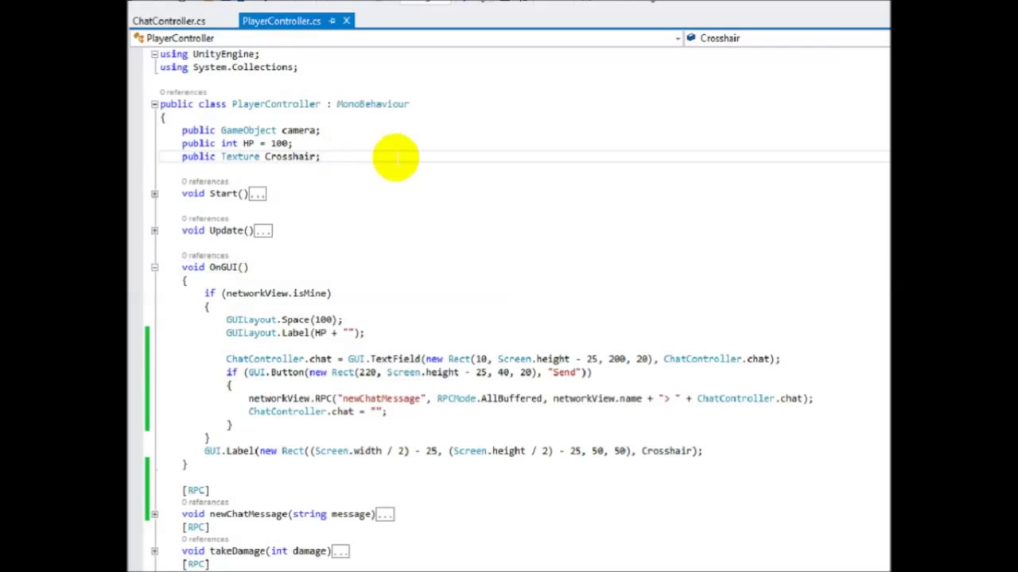
pyautogui.press('Return')
pyautogui.press('Return')
pyautogui.write('public static isSpawner')
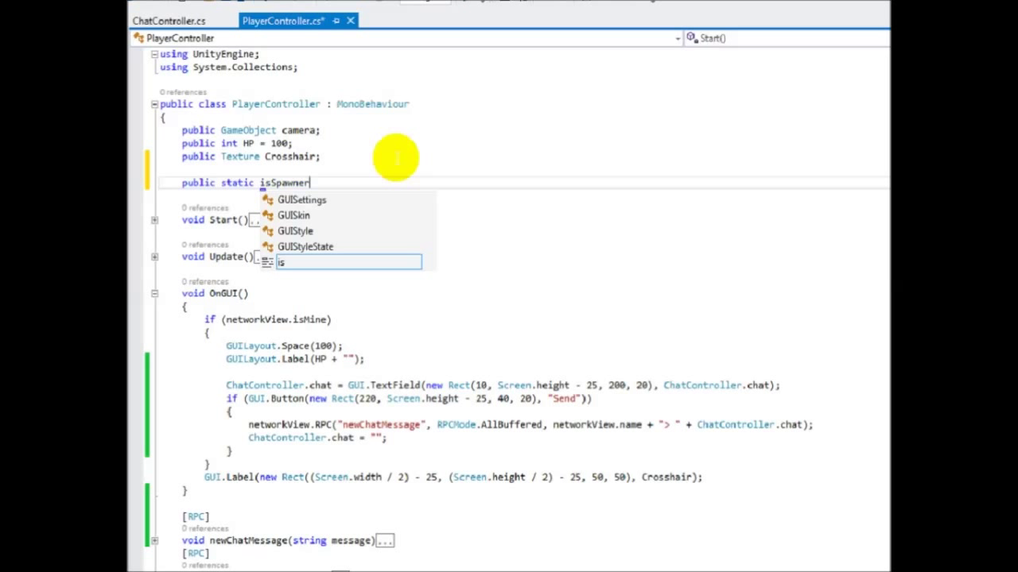
pyautogui.write(';')
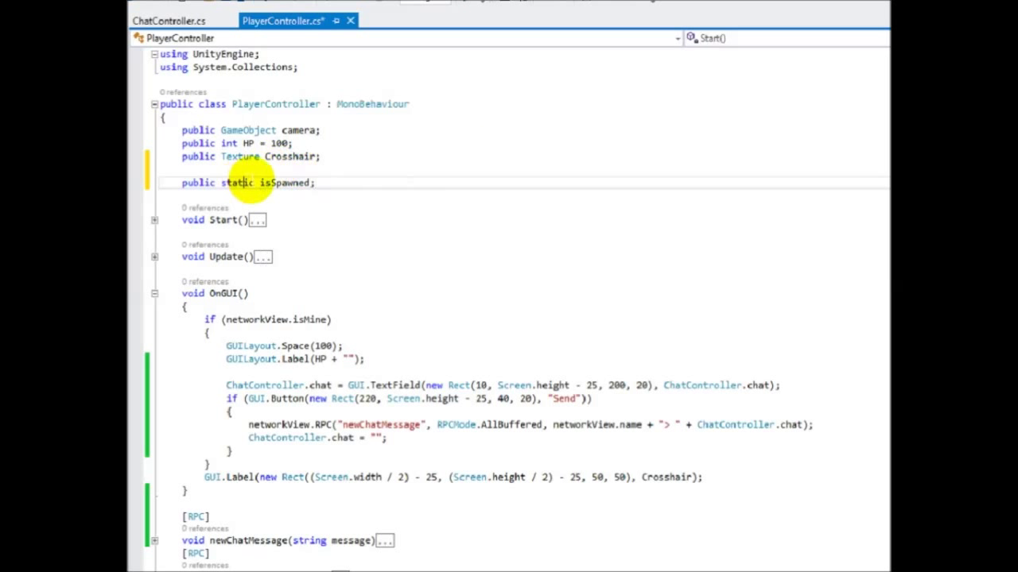
pyautogui.write('bool')
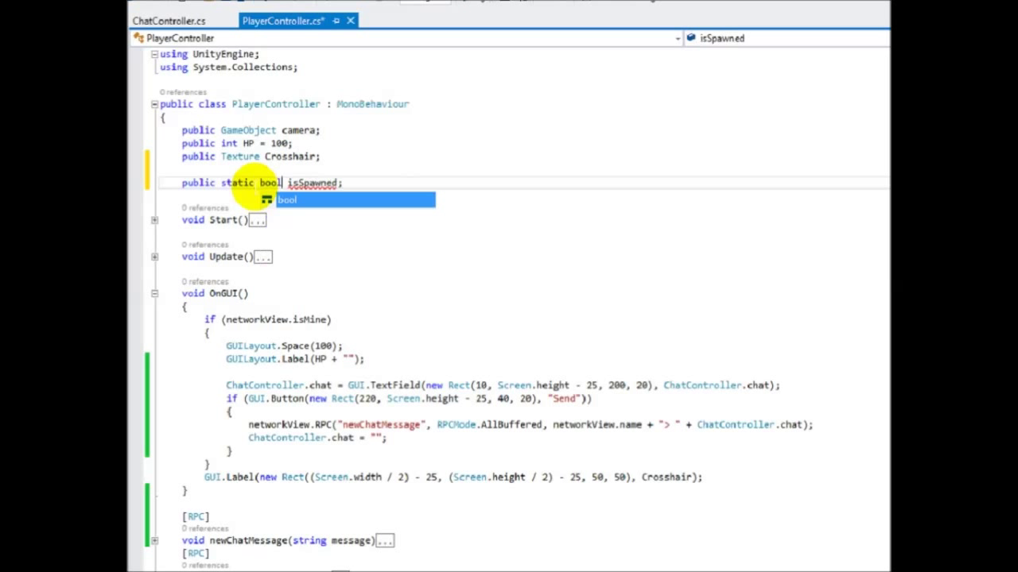
pyautogui.click(299, 221)
pyautogui.doubleClick(300, 184)
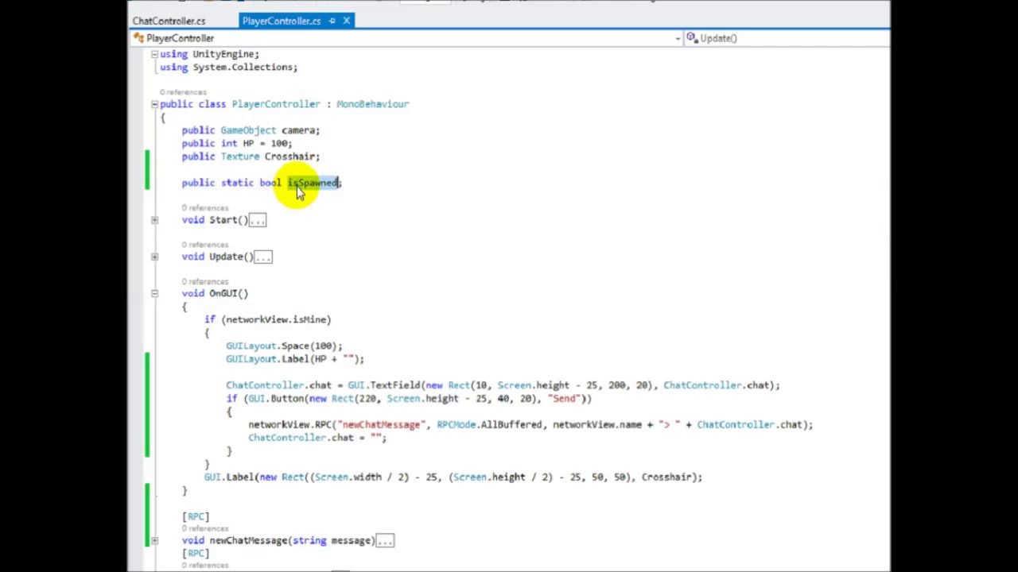
# - Add 'isSpawned = true;' after the setName RPC in Start, save, and collapse Start
pyautogui.click(151, 221)
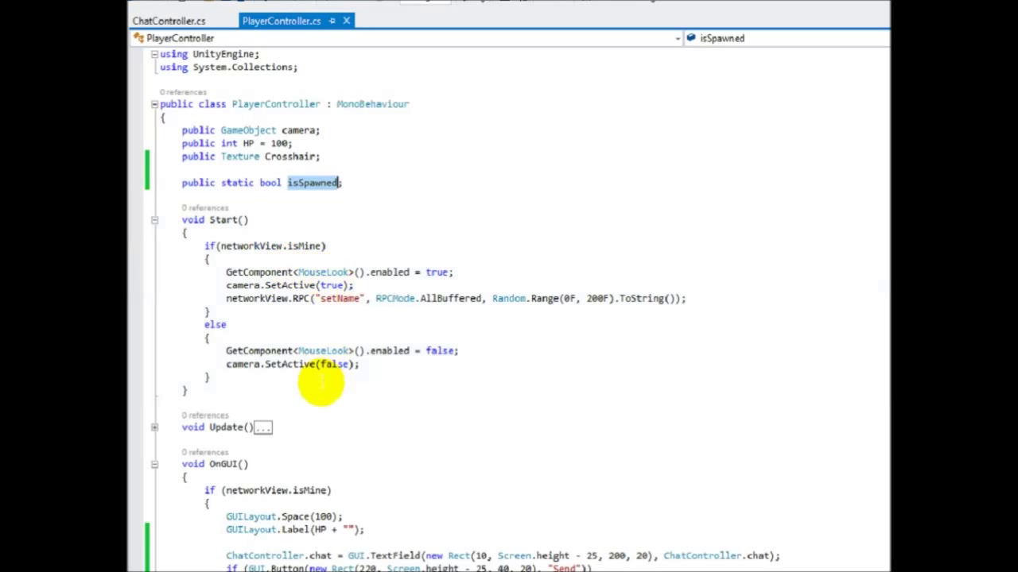
pyautogui.click(694, 299)
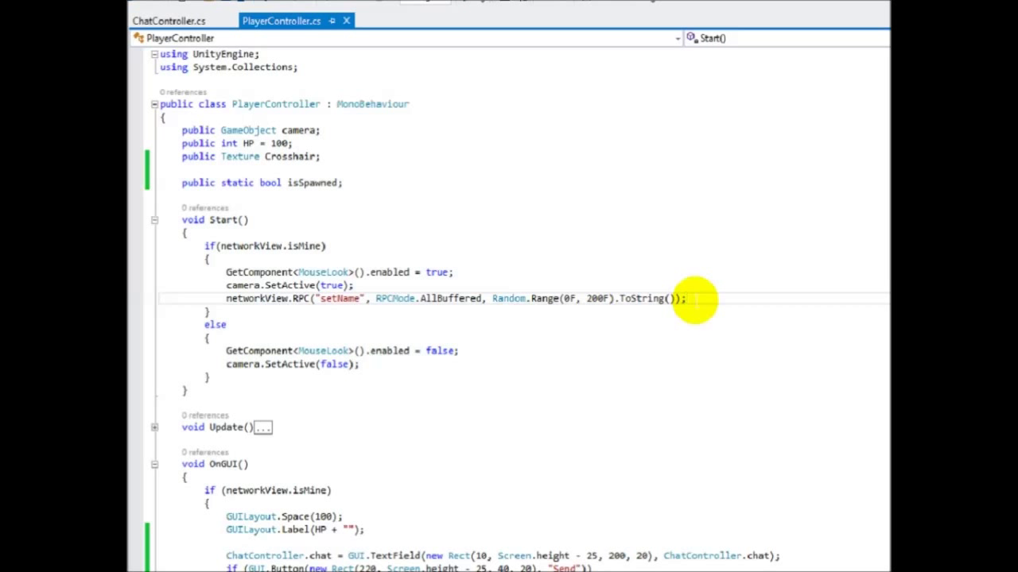
pyautogui.press('Return')
pyautogui.write('isSpawned')
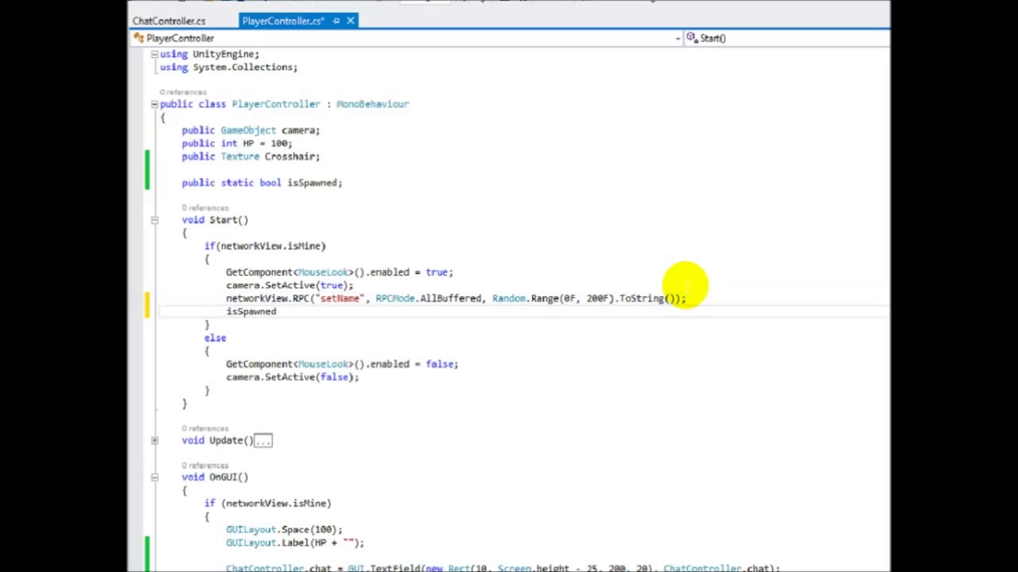
pyautogui.write(' = true;')
pyautogui.hotkey('ctrl', 's')
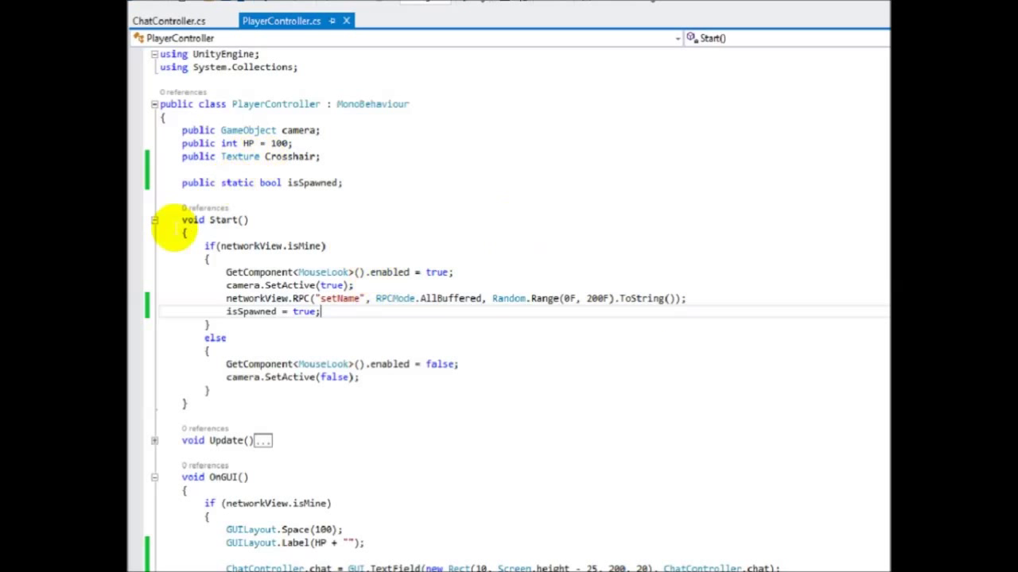
pyautogui.click(155, 221)
# - Begin making the HP field declaration static
pyautogui.scroll(-2, 154, 278)
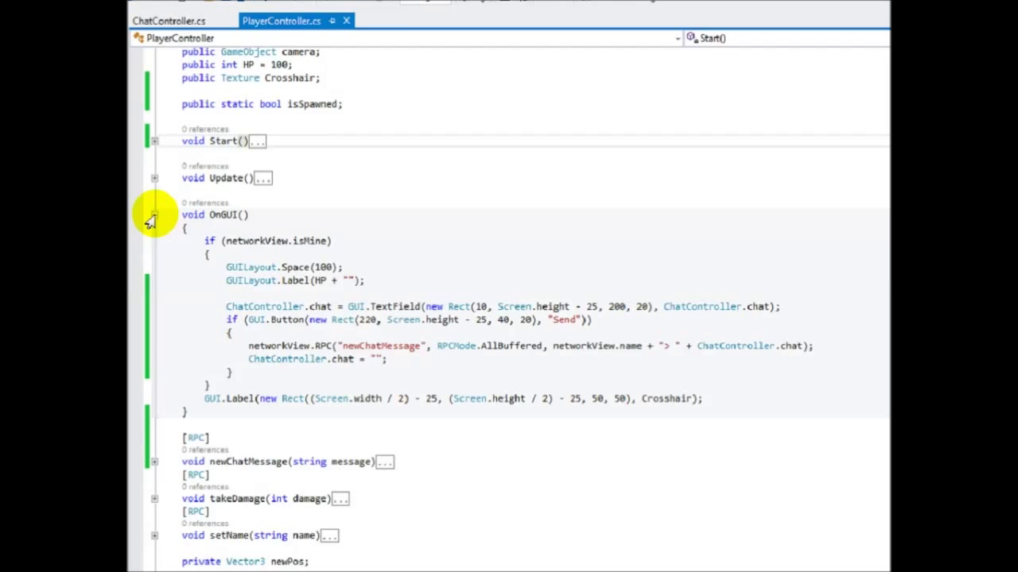
pyautogui.scroll(2, 198, 222)
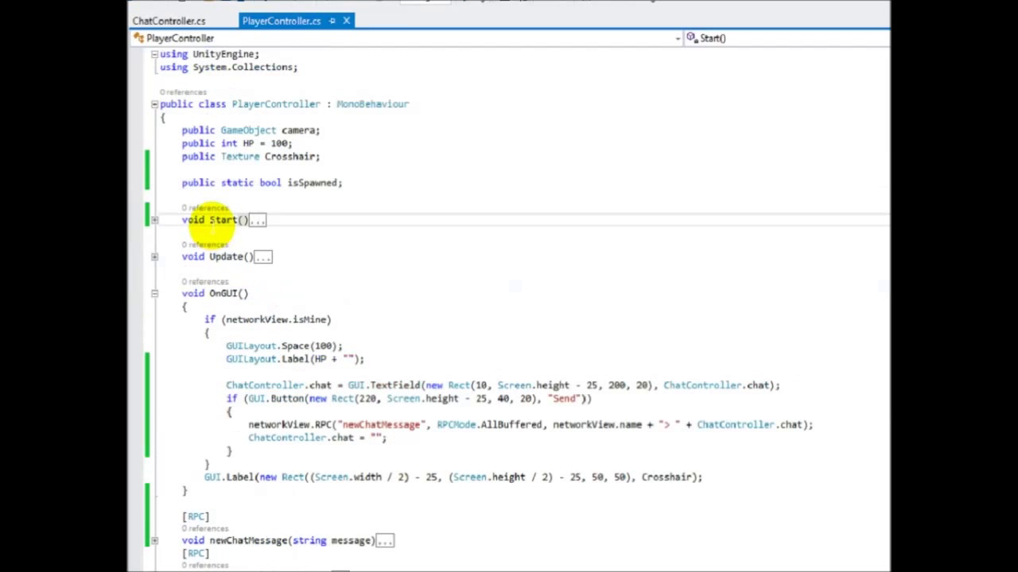
pyautogui.doubleClick(237, 183)
pyautogui.hotkey('ctrl', 'c')
# - Make HP static and cut the GUILayout.Space and HP label lines from PlayerController's OnGUI
pyautogui.click(221, 143)
pyautogui.hotkey('ctrl', 'v')
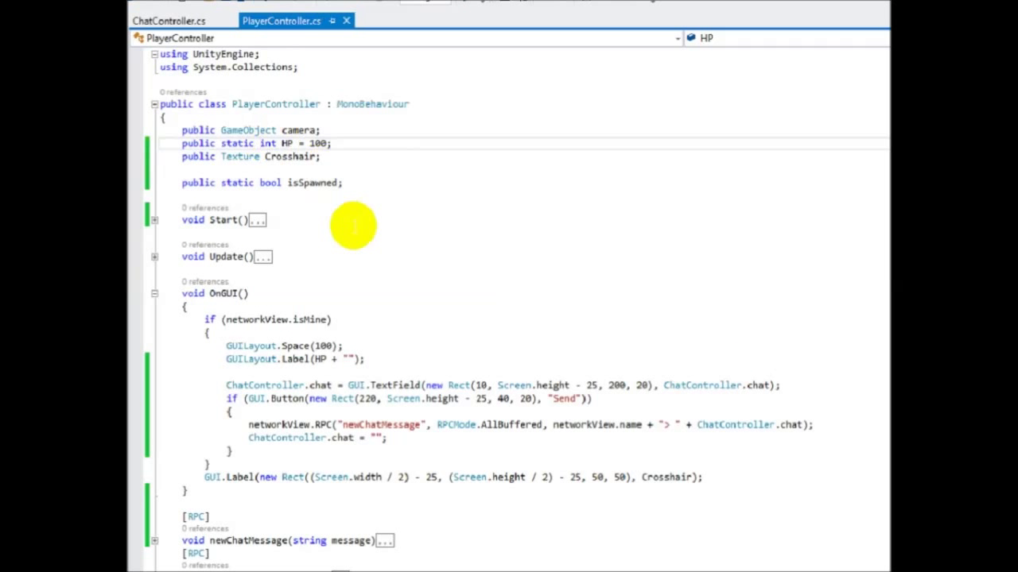
pyautogui.scroll(-2, 342, 231)
pyautogui.moveTo(365, 281); pyautogui.dragTo(221, 267)
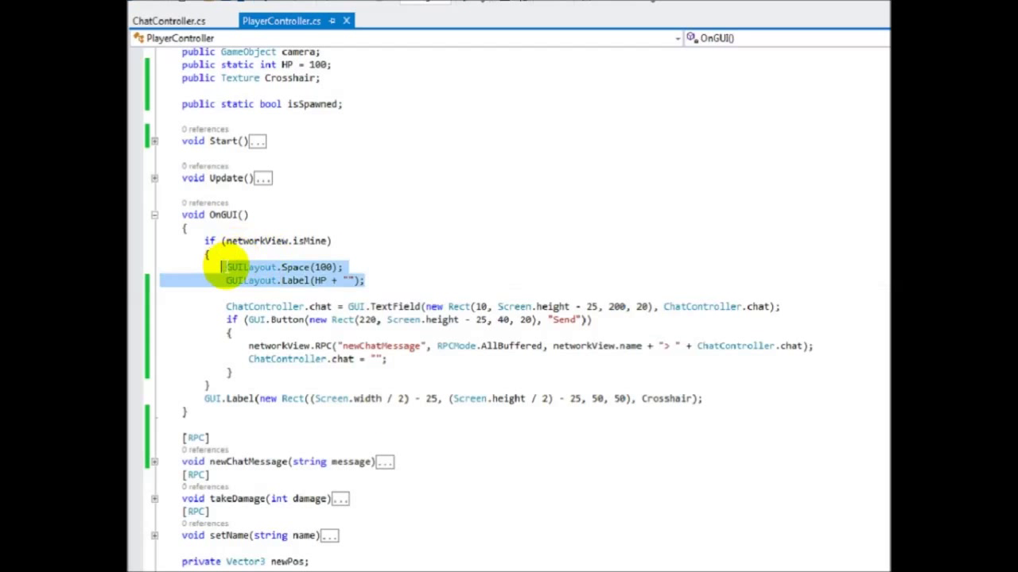
pyautogui.keyDown('shift'); pyautogui.click(350, 253); pyautogui.keyUp('shift')
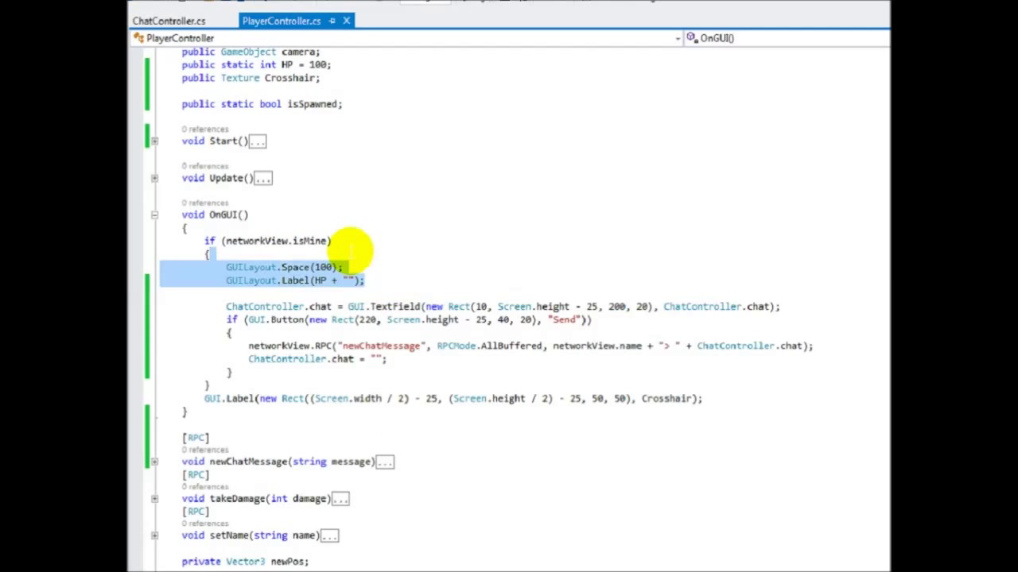
pyautogui.press('BackSpace')
pyautogui.press('Return')
pyautogui.press('BackSpace')
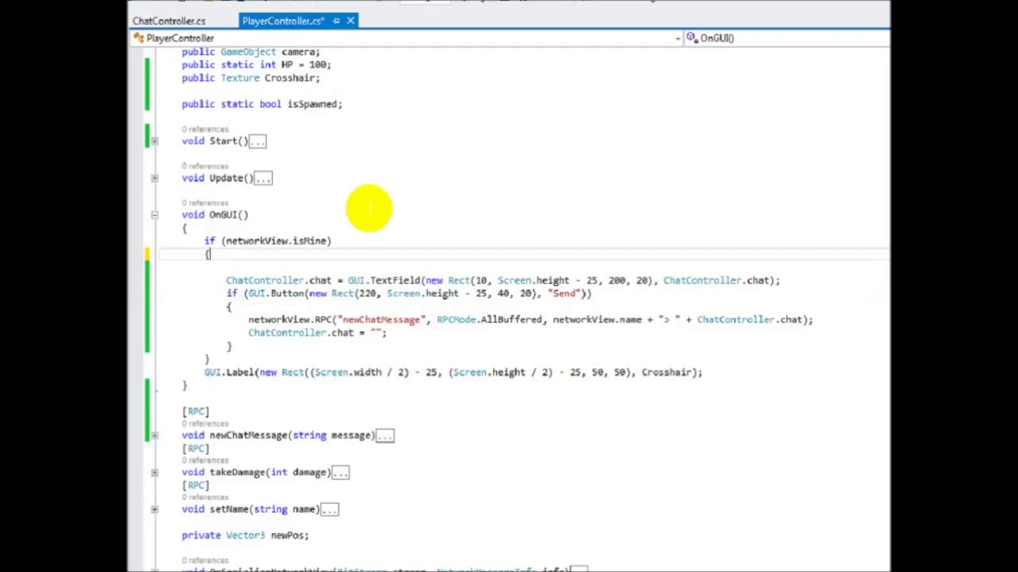
pyautogui.press('Delete')
# - Paste the HP label lines into ChatController's OnGUI as PlayerController.HP and save
pyautogui.click(179, 20)
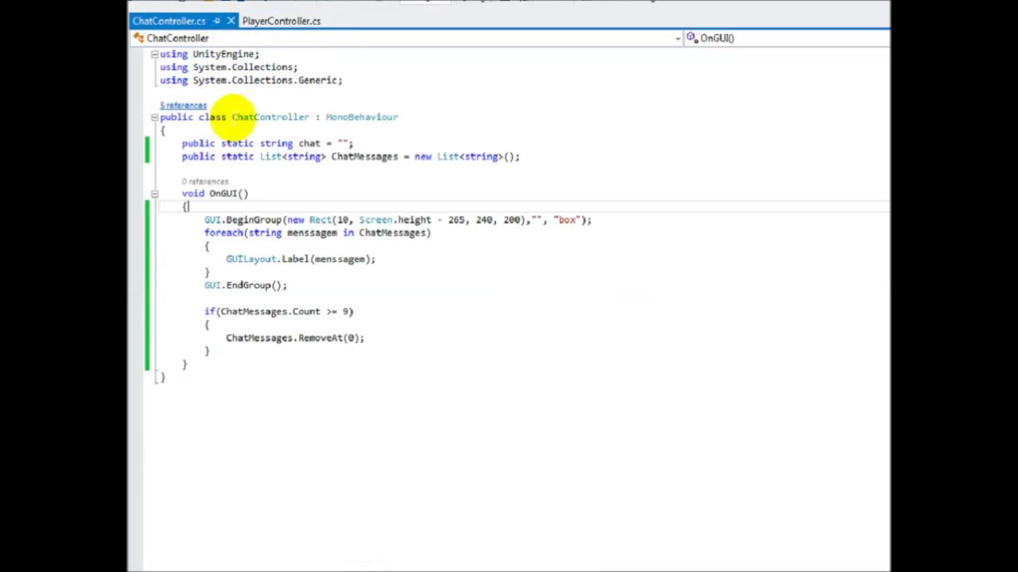
pyautogui.press('Return')
pyautogui.hotkey('ctrl', 'v')
pyautogui.press('Return')
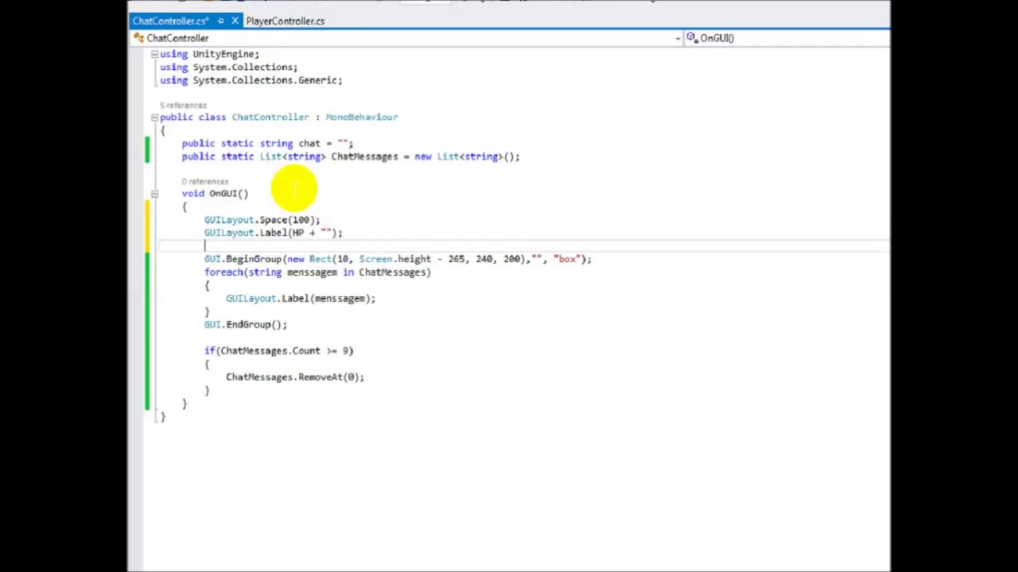
pyautogui.click(292, 232)
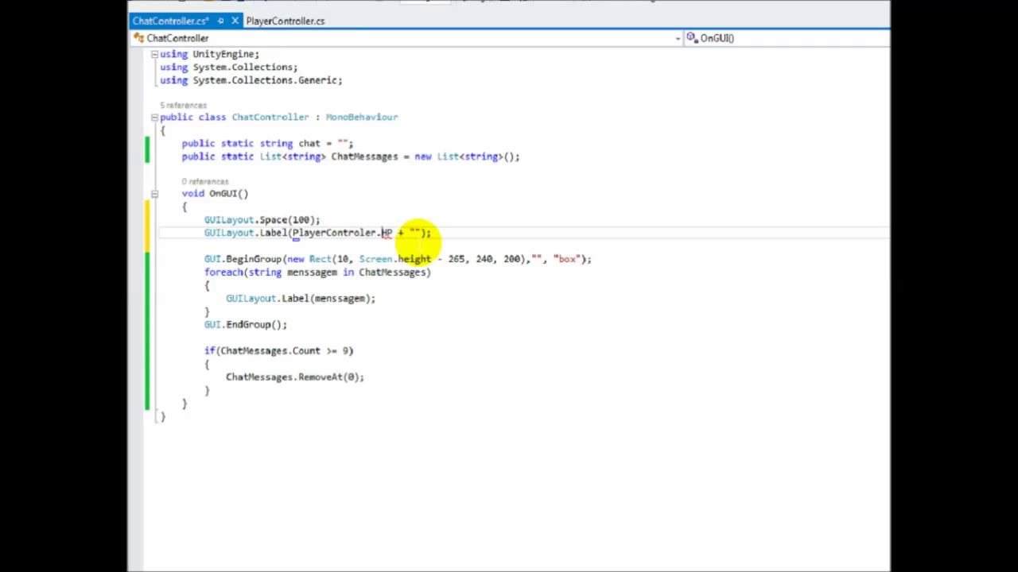
pyautogui.write('l')
pyautogui.click(442, 286)
pyautogui.hotkey('ctrl', 's')
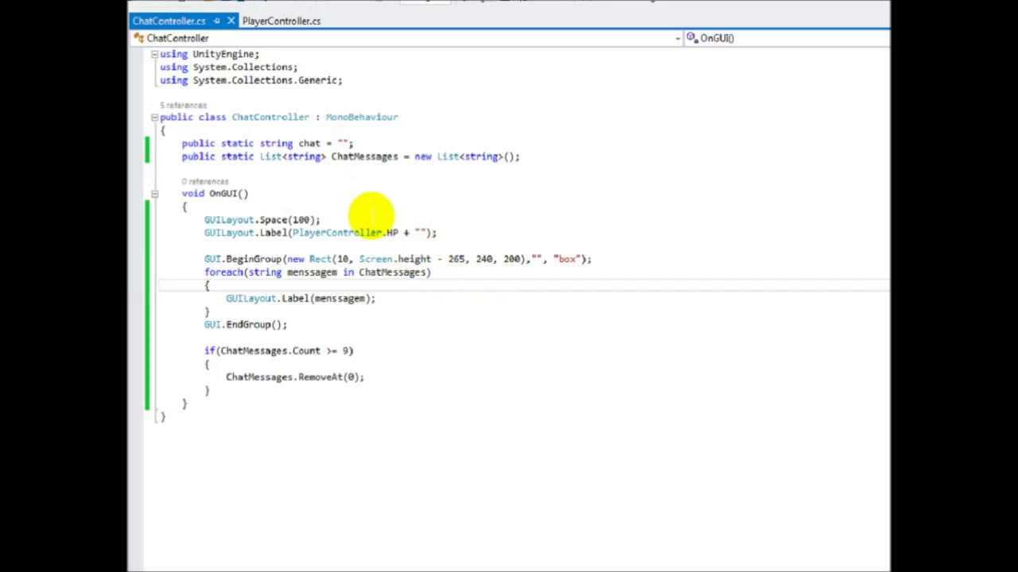
# - Change the chat box BeginGroup offset from 265 to 285
pyautogui.press('Up')
pyautogui.press('Up')
pyautogui.press('Up')
pyautogui.click(353, 232)
pyautogui.click(288, 232)
pyautogui.moveTo(438, 232); pyautogui.dragTo(213, 230)
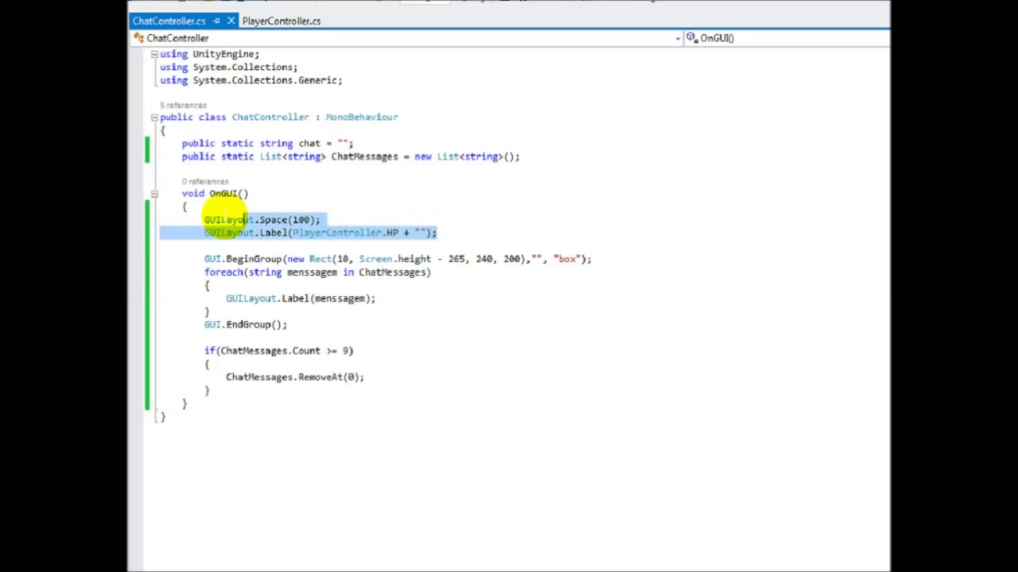
pyautogui.click(218, 221)
pyautogui.click(452, 258)
pyautogui.write('8')
pyautogui.click(454, 286)
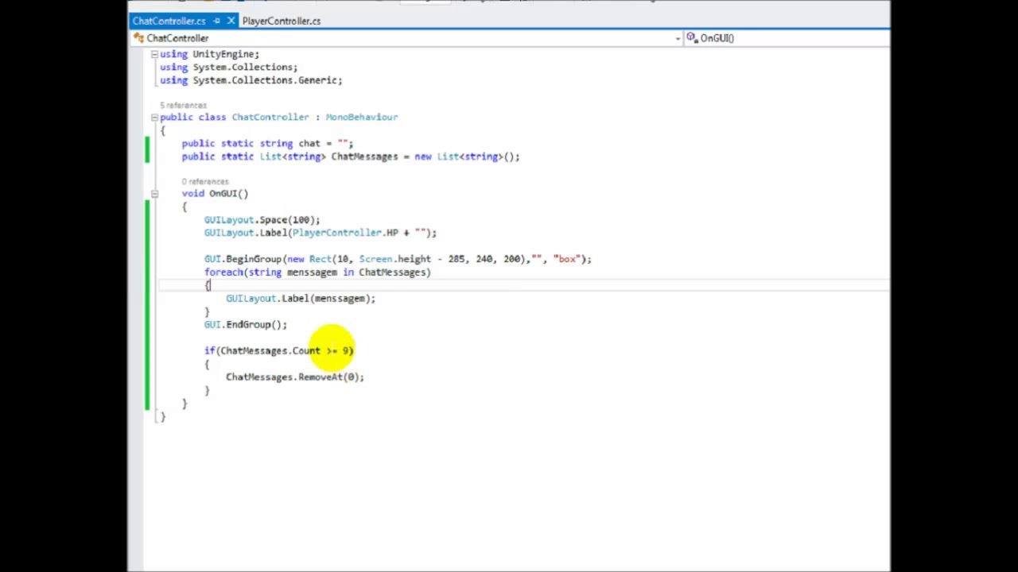
# - Compare with PlayerController.cs, then open an empty line at the top of ChatController's OnGUI
pyautogui.click(278, 21)
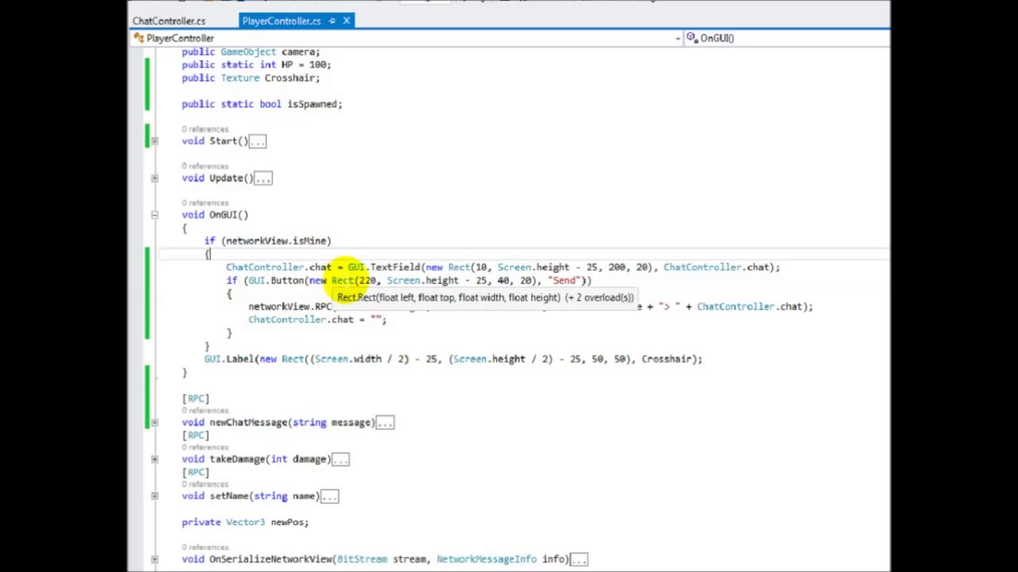
pyautogui.scroll(-1, 338, 275)
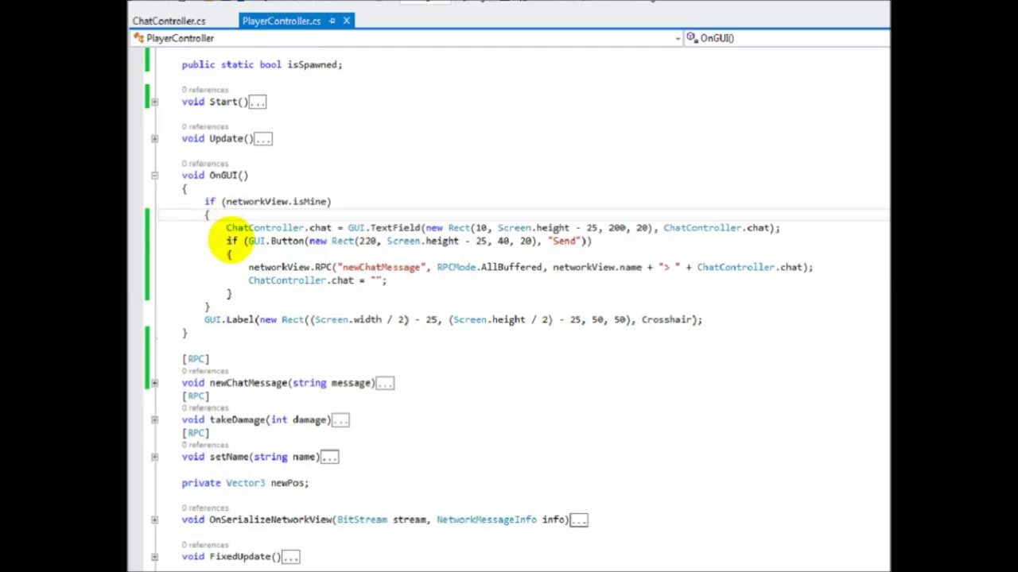
pyautogui.click(169, 19)
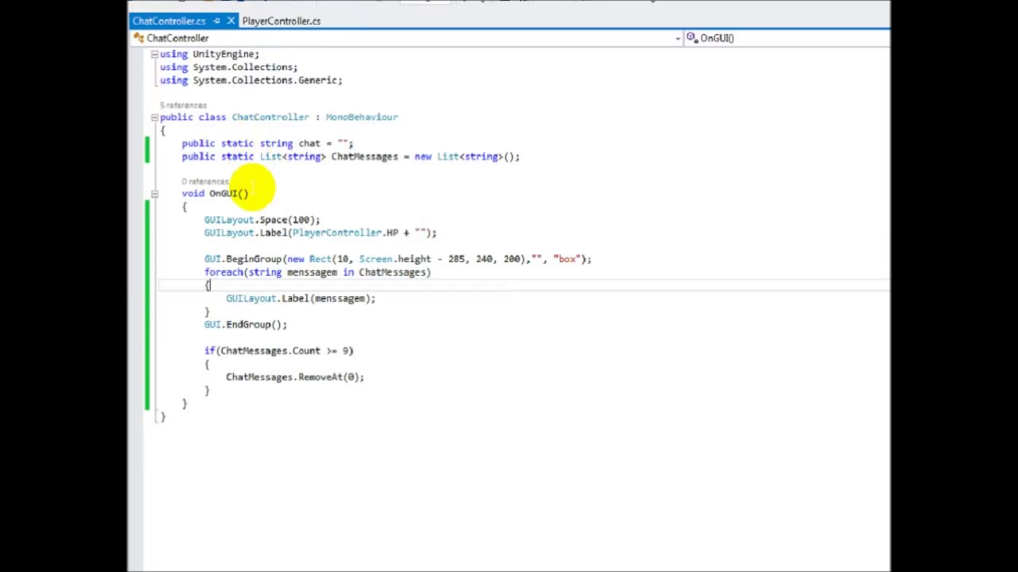
pyautogui.press('Up')
pyautogui.press('Up')
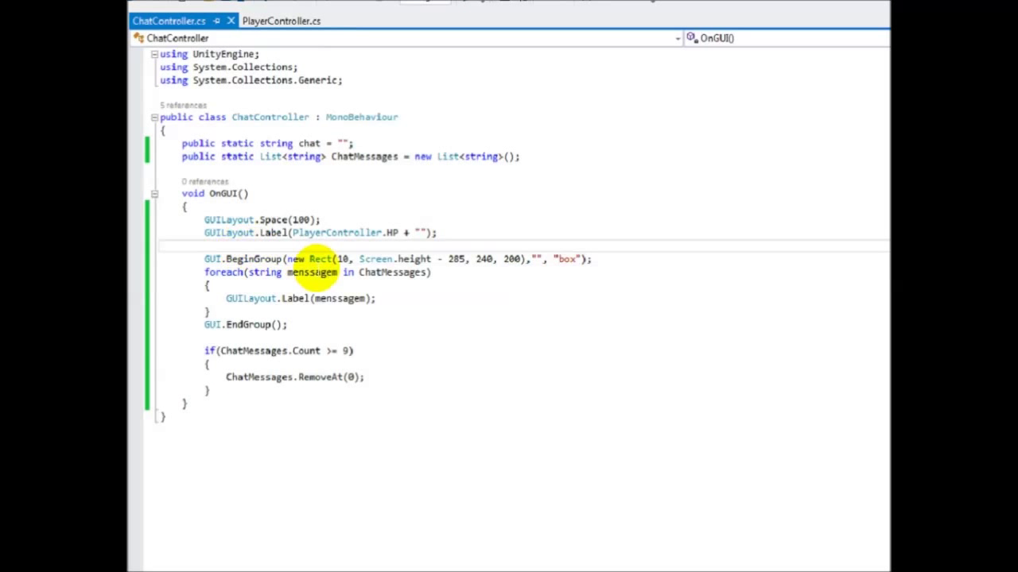
pyautogui.press('Return')
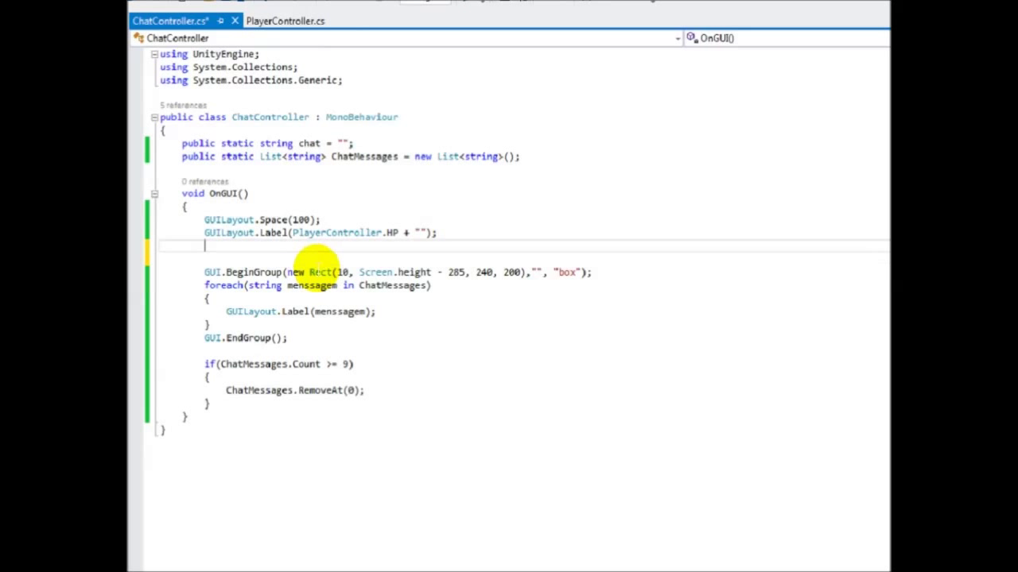
pyautogui.press('BackSpace')
pyautogui.press('Up')
pyautogui.press('Return')
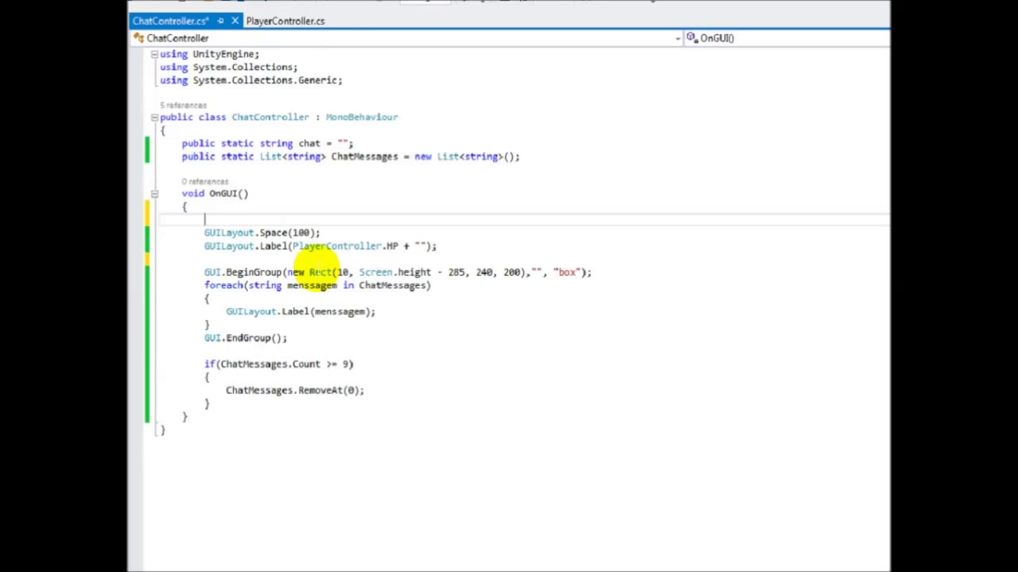
# - Add 'if (PlayerController.isSpawned != true) return;' at the top of OnGUI and save ChatController.cs
pyautogui.write('if(Playe')
pyautogui.write('.')
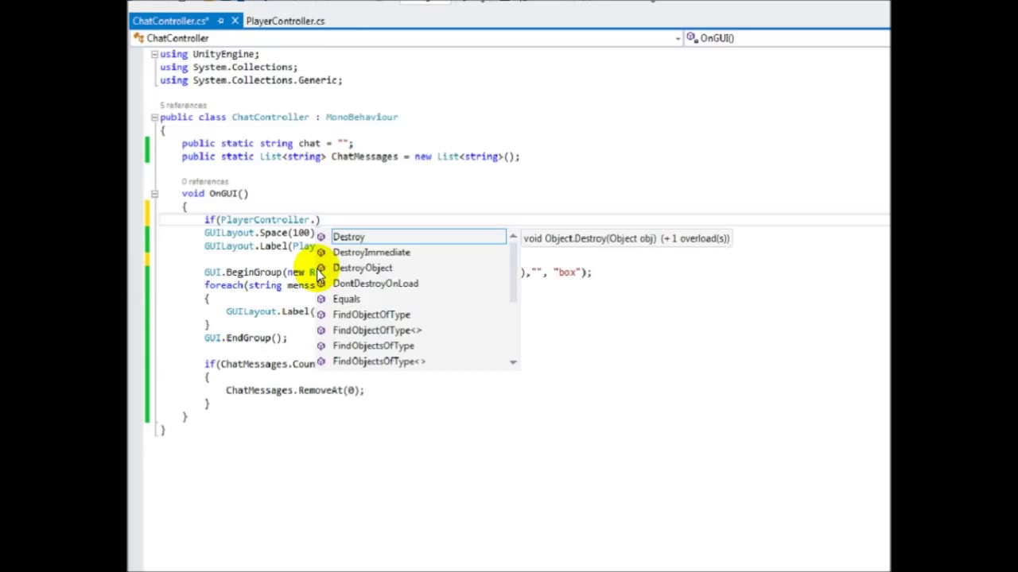
pyautogui.write('isSpawned')
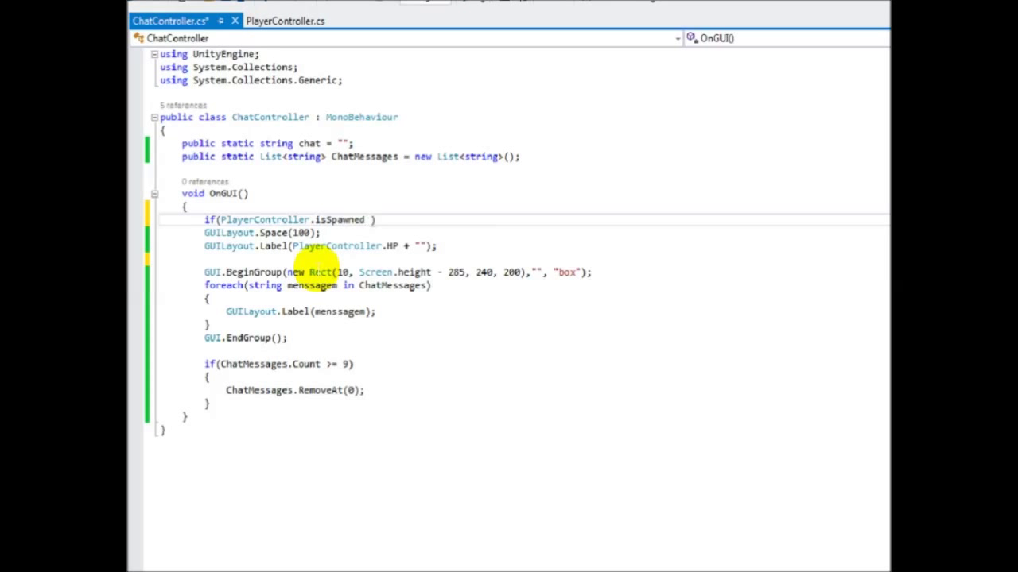
pyautogui.write(' true')
pyautogui.write(' return;')
pyautogui.press('Return')
pyautogui.moveTo(204, 246); pyautogui.dragTo(432, 375)
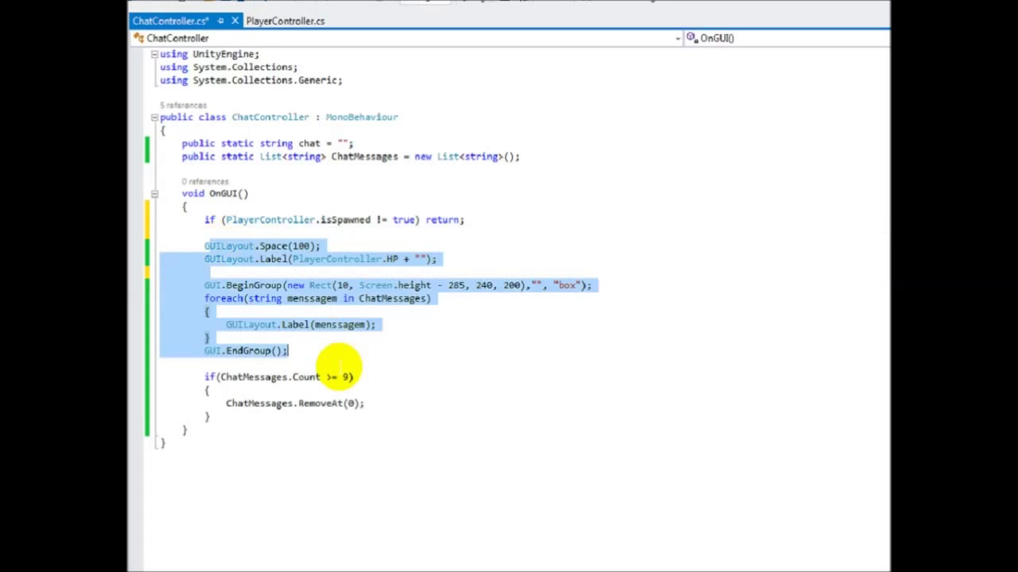
pyautogui.click(430, 376)
pyautogui.hotkey('ctrl', 's')
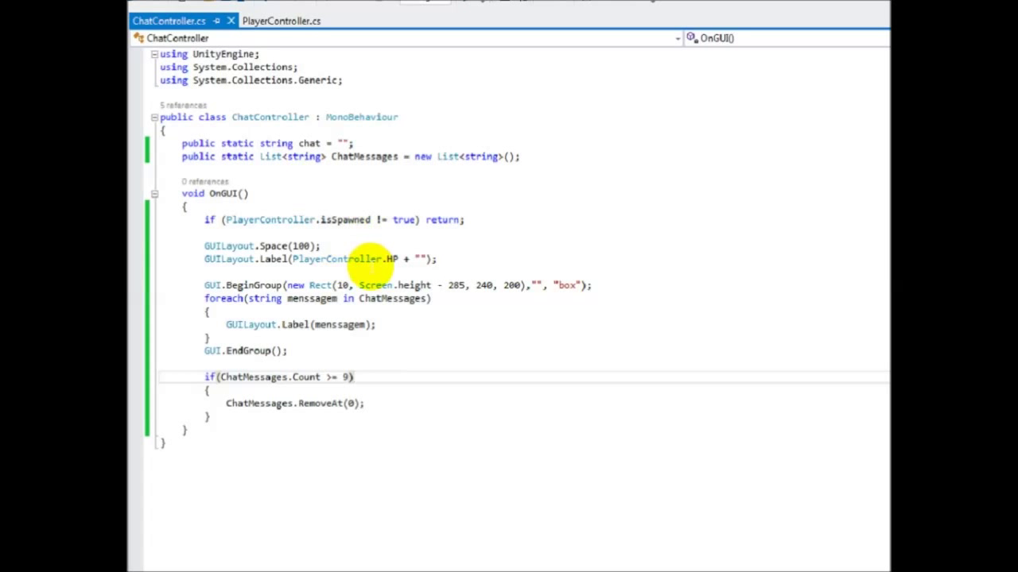
pyautogui.moveTo(350, 221); pyautogui.dragTo(455, 229)
pyautogui.click(287, 245)
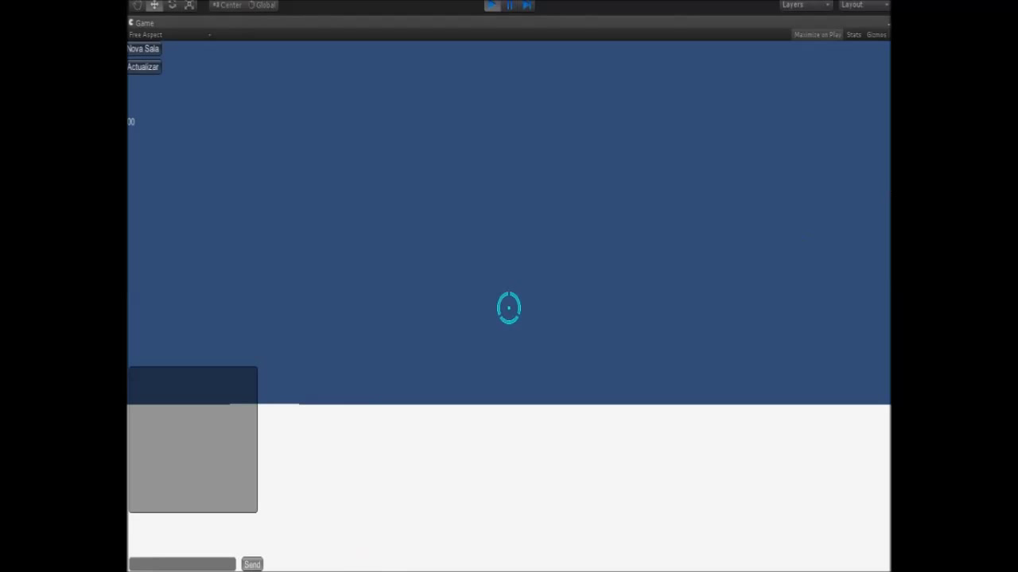
# - Join the room in the standalone build, exchange the Ola, dzqd and qzd chat messages, then close it and stop Play
pyautogui.click(390, 168)
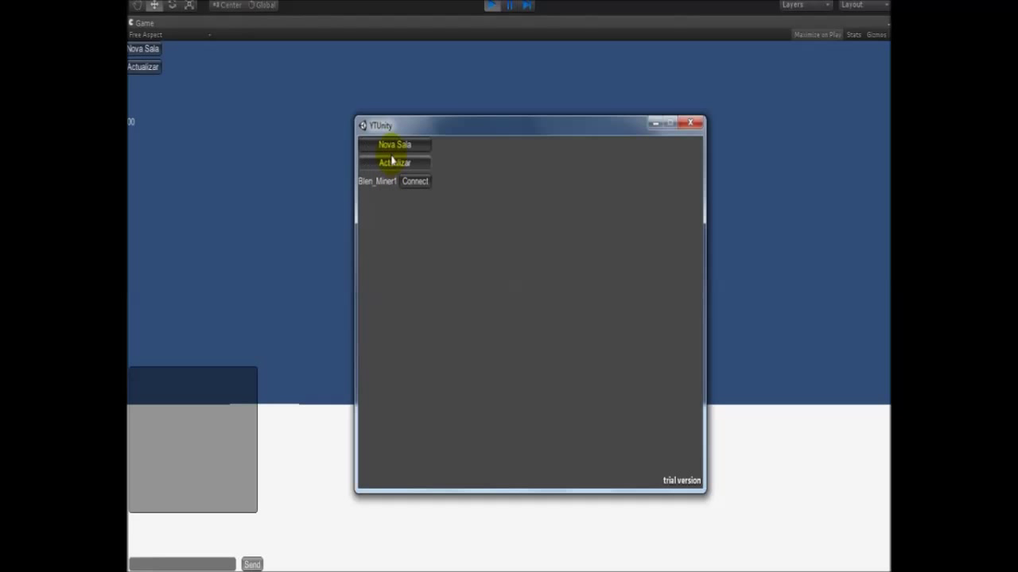
pyautogui.click(421, 186)
pyautogui.write('Ola')
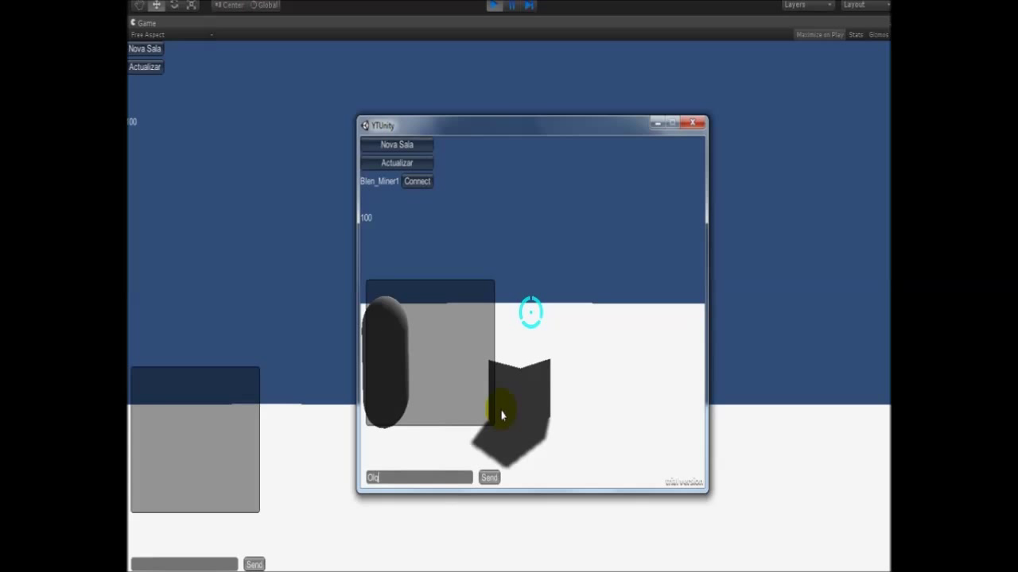
pyautogui.click(489, 478)
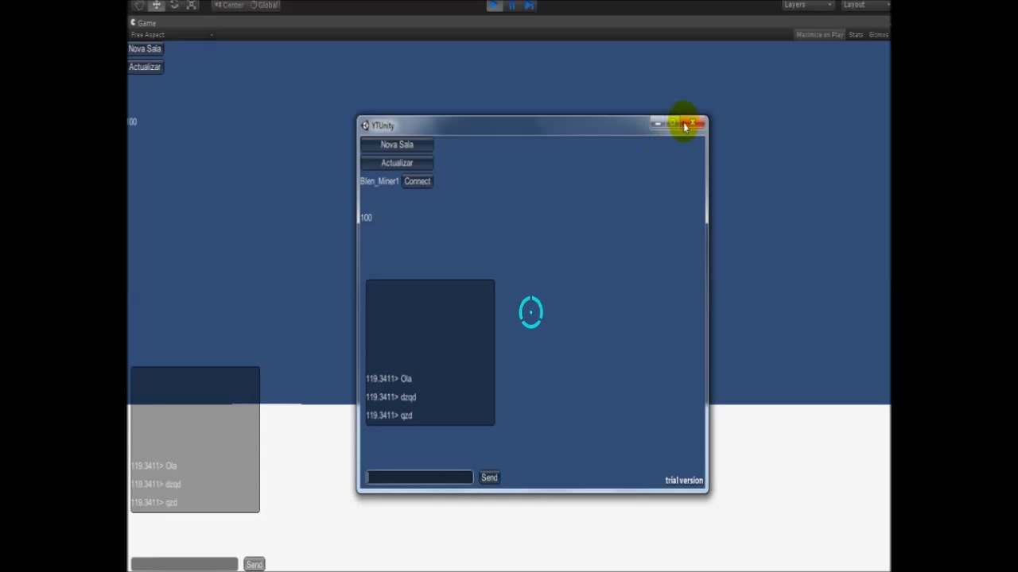
pyautogui.click(523, 60)
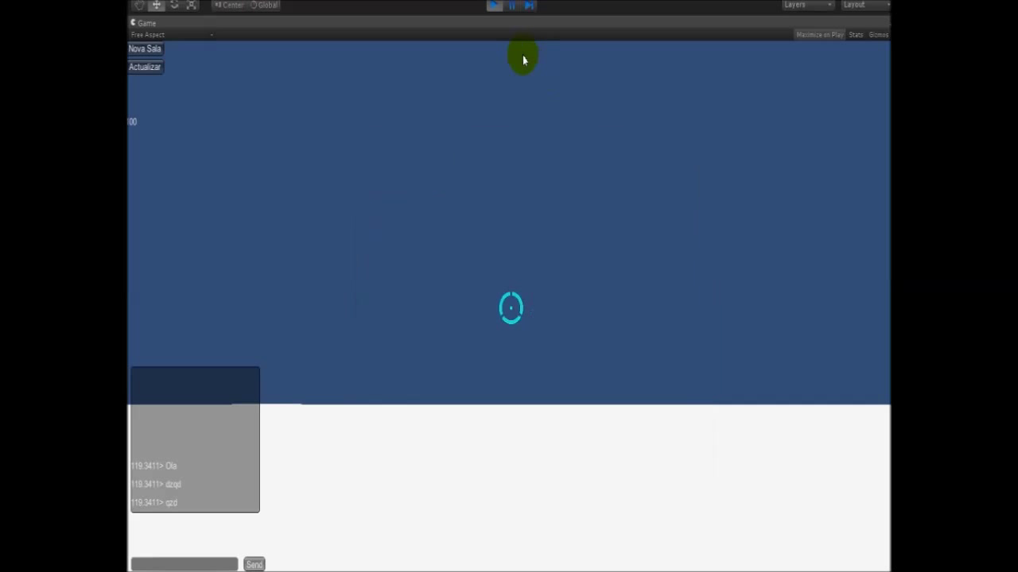
pyautogui.click(491, 7)
# - Change the chat box's BeginGroup offset from 285 to 275 in ChatController.cs and save
pyautogui.hotkey('alt', 'Tab')
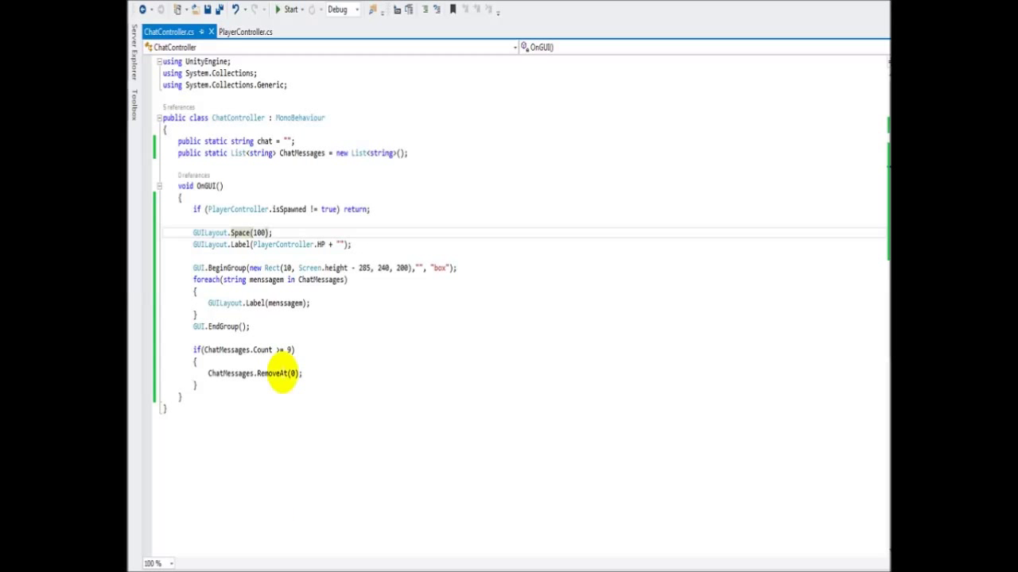
pyautogui.click(360, 268)
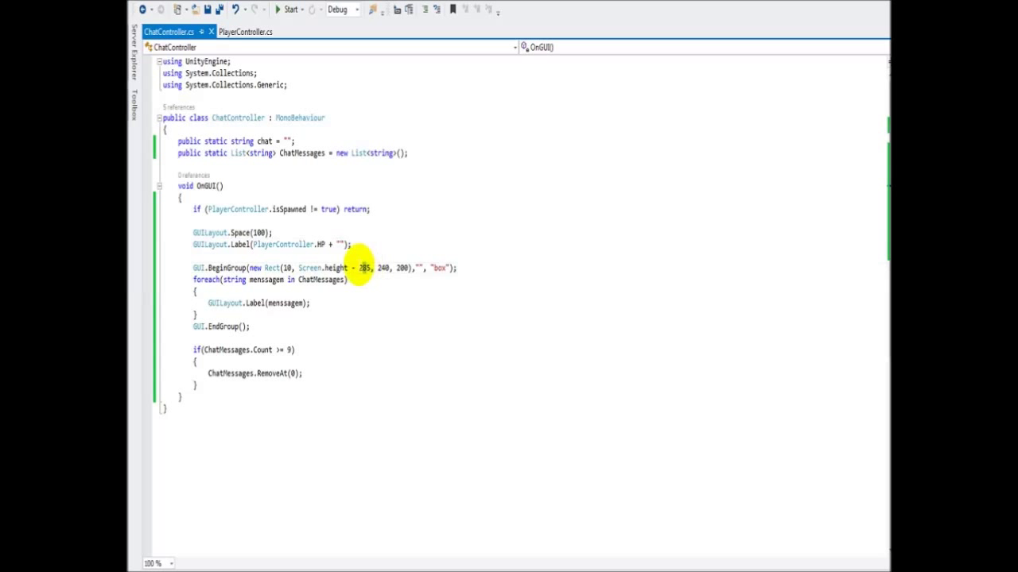
pyautogui.press('Delete')
pyautogui.write('7')
pyautogui.hotkey('ctrl', 's')
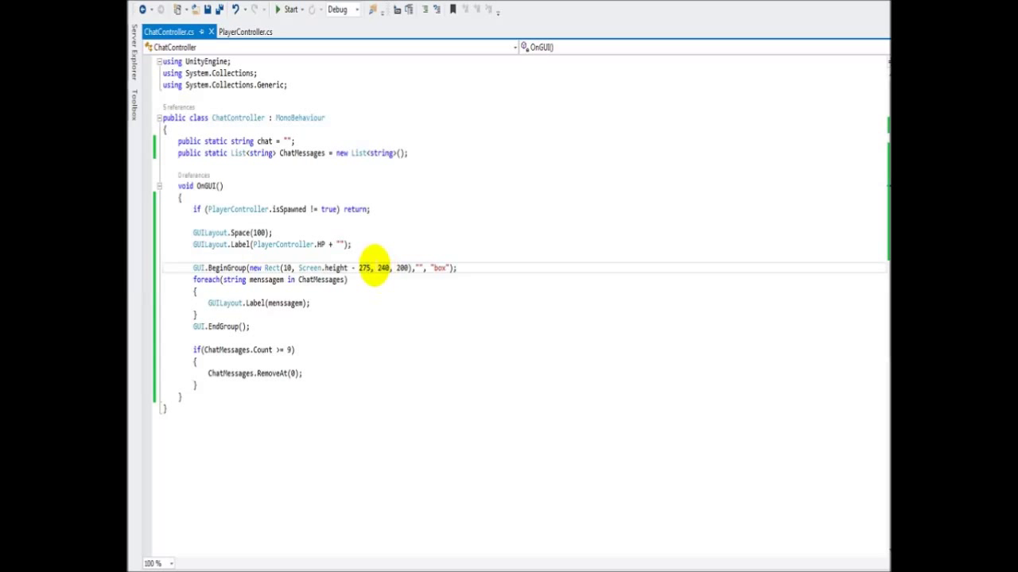
# - Delete the GUILayout.Space(100) line above the HP label
pyautogui.write(',')
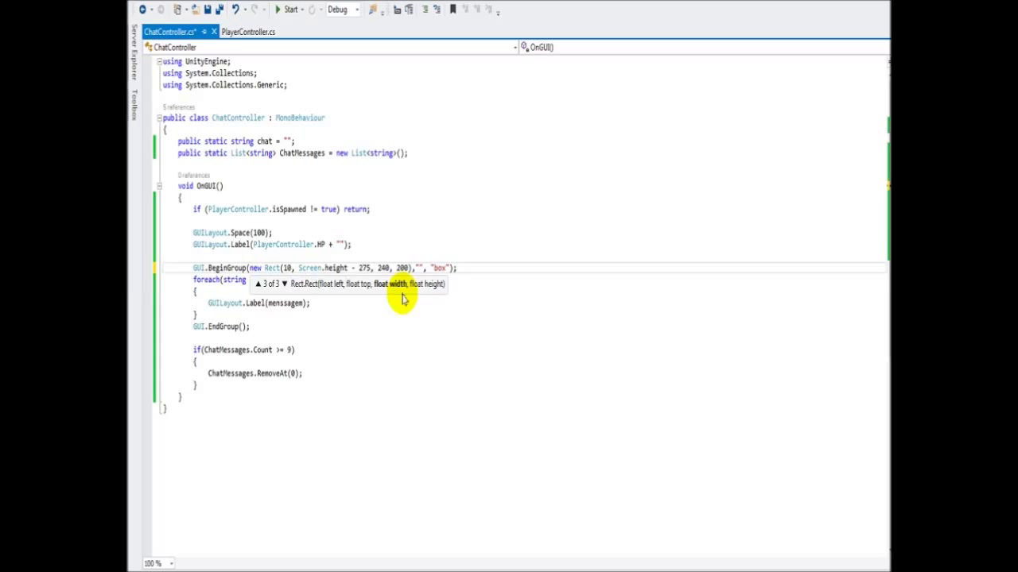
pyautogui.click(432, 338)
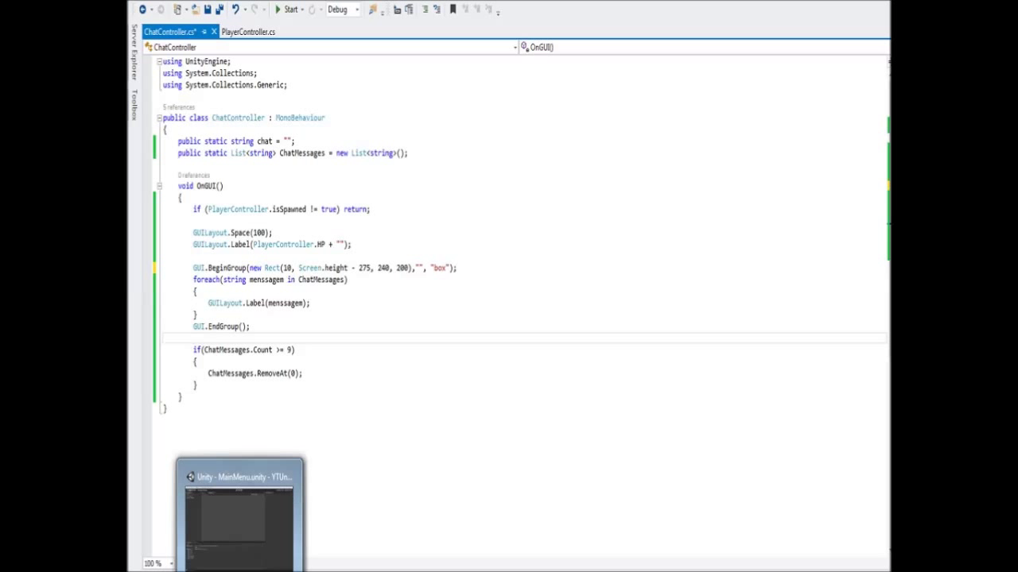
pyautogui.click(239, 517)
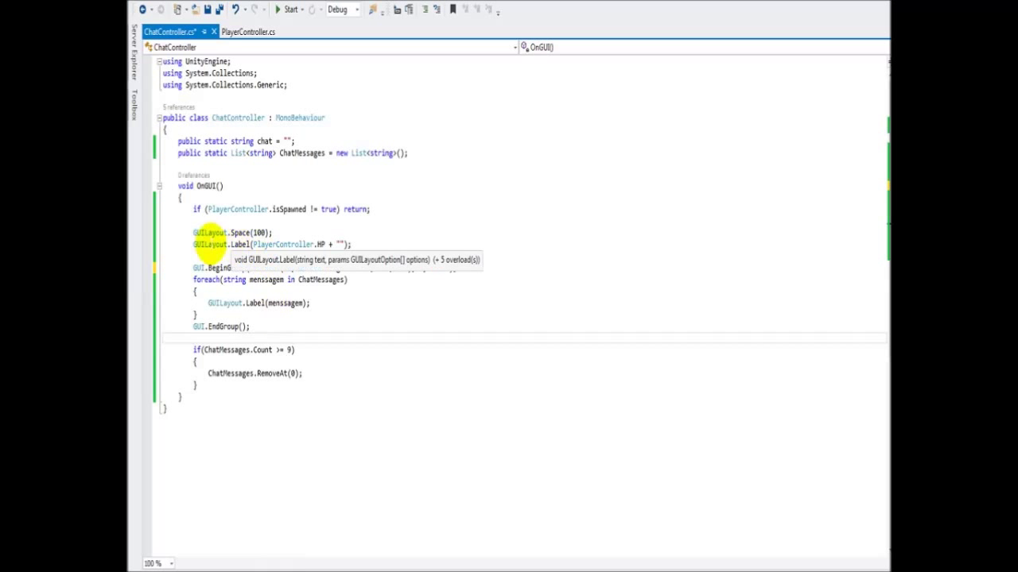
pyautogui.moveTo(272, 232); pyautogui.dragTo(270, 223)
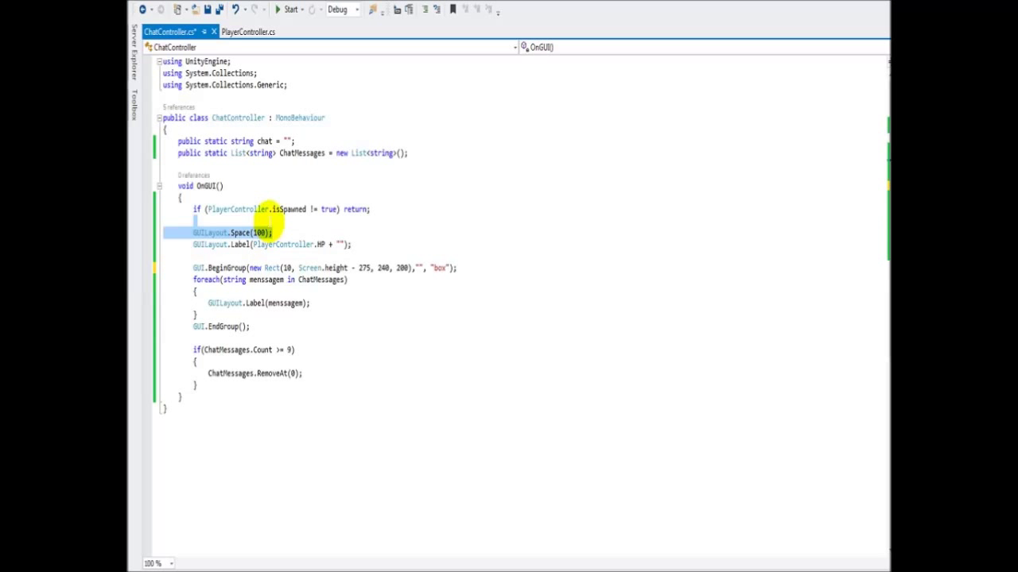
pyautogui.press('Delete')
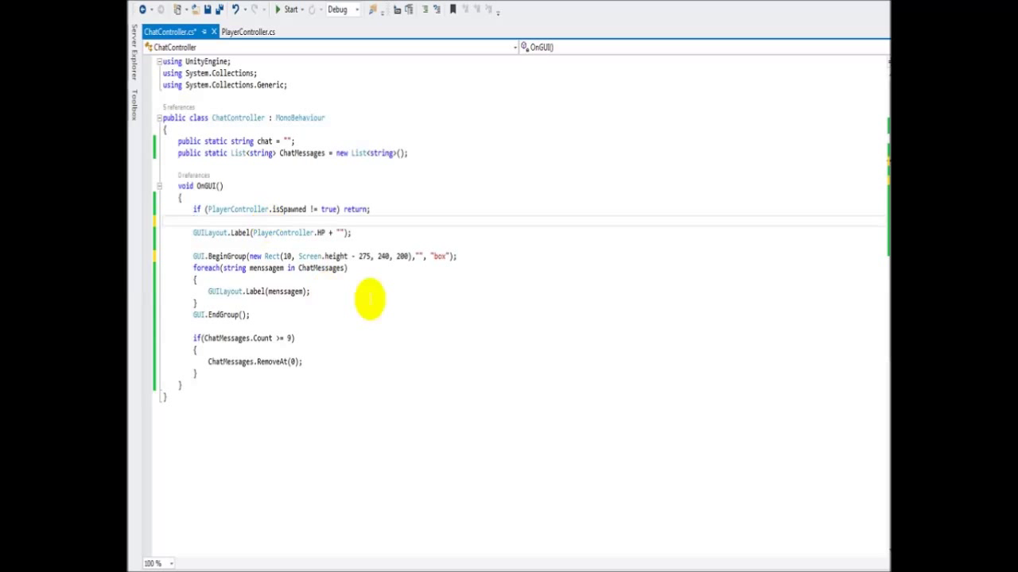
# - Set the BeginGroup offset to Screen.height - 235, save, and run the game in Unity
pyautogui.click(364, 256)
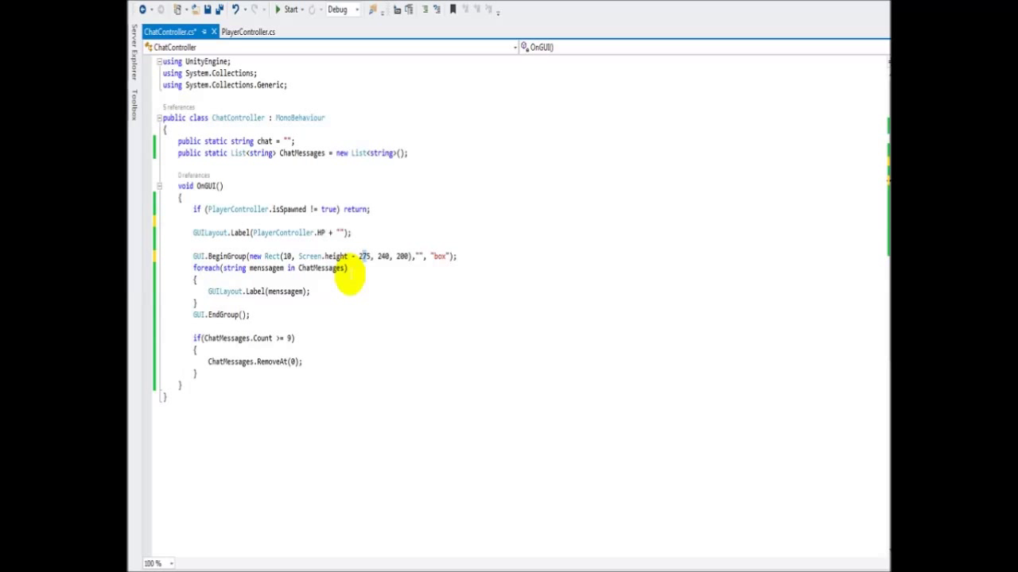
pyautogui.click(361, 256)
pyautogui.press('Delete')
pyautogui.write('3')
pyautogui.hotkey('ctrl', 's')
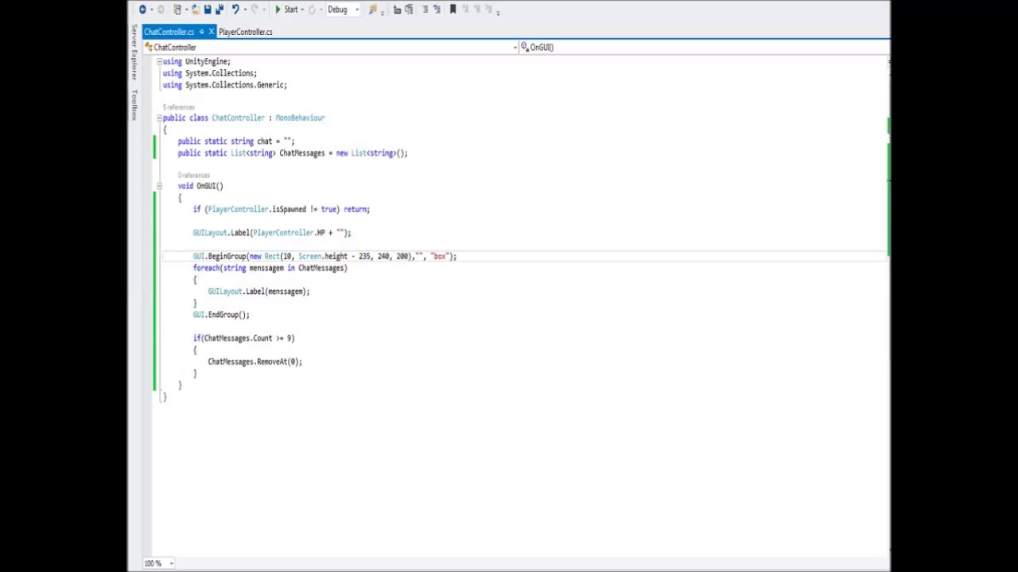
pyautogui.hotkey('alt', 'Tab')
pyautogui.click(493, 7)
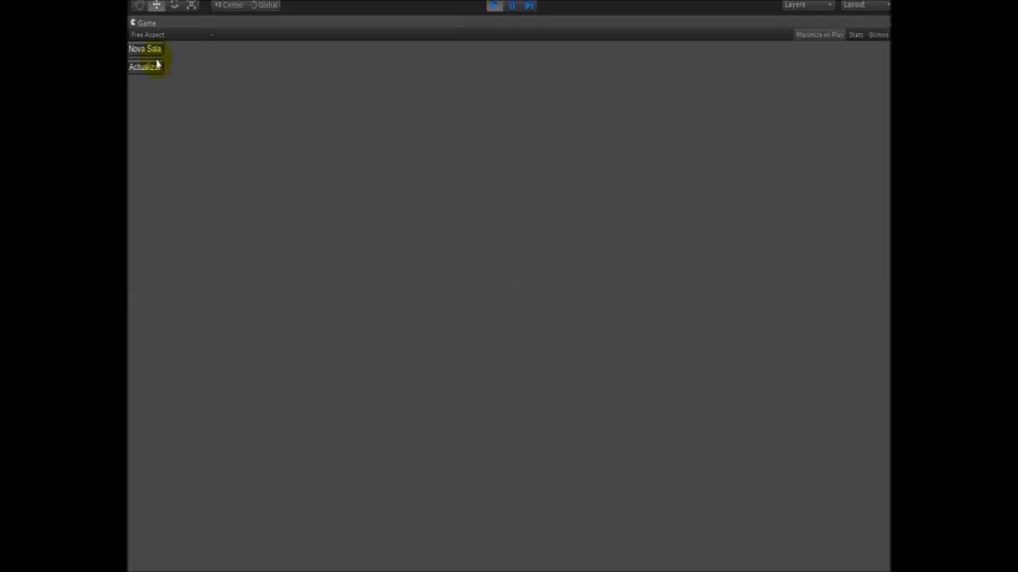
# - Create a room, send the chat message 'awdawd' from the bottom chat box, then stop Play and return to the script
pyautogui.click(154, 65)
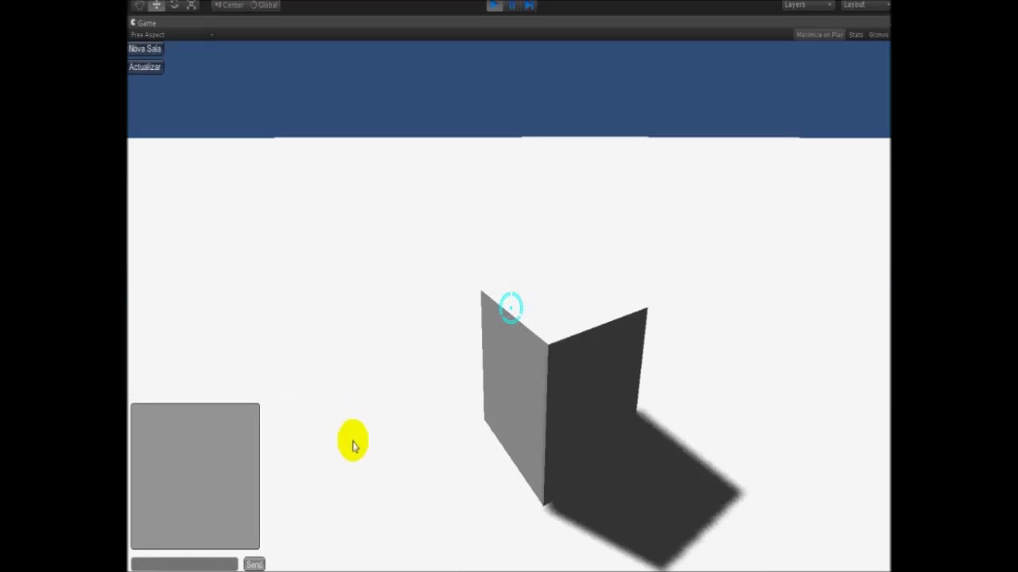
pyautogui.write('awdawd')
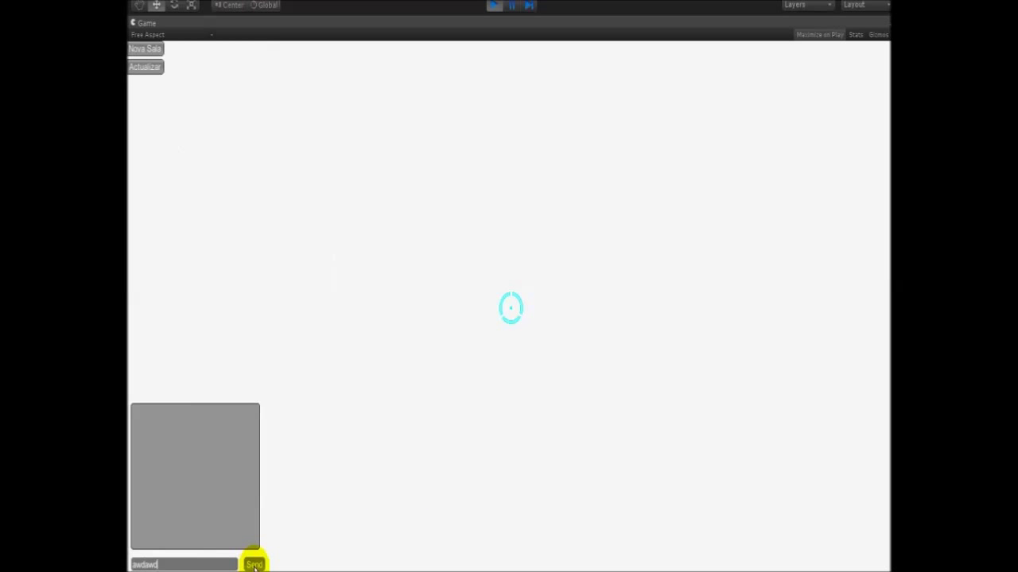
pyautogui.click(254, 564)
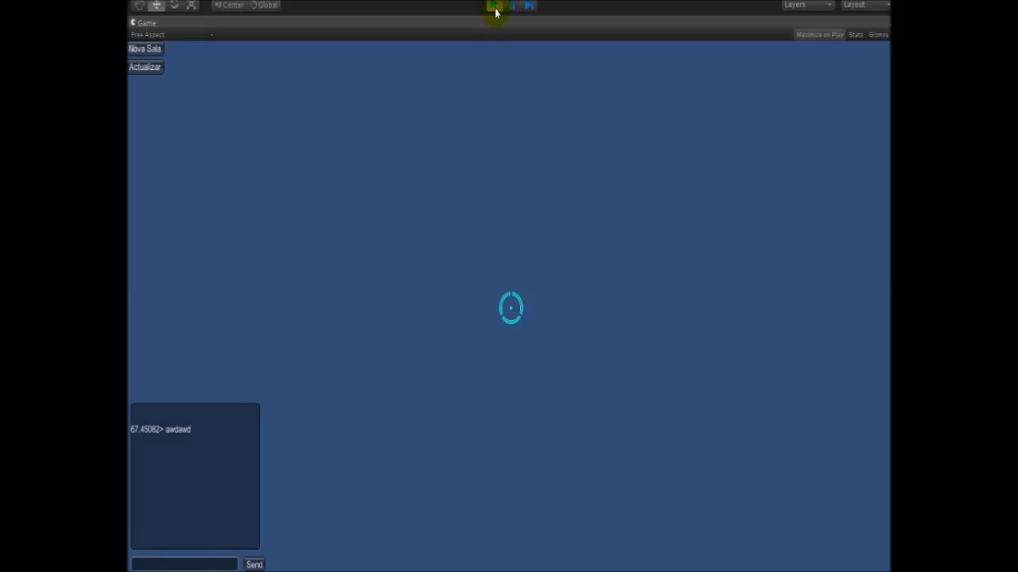
pyautogui.click(495, 8)
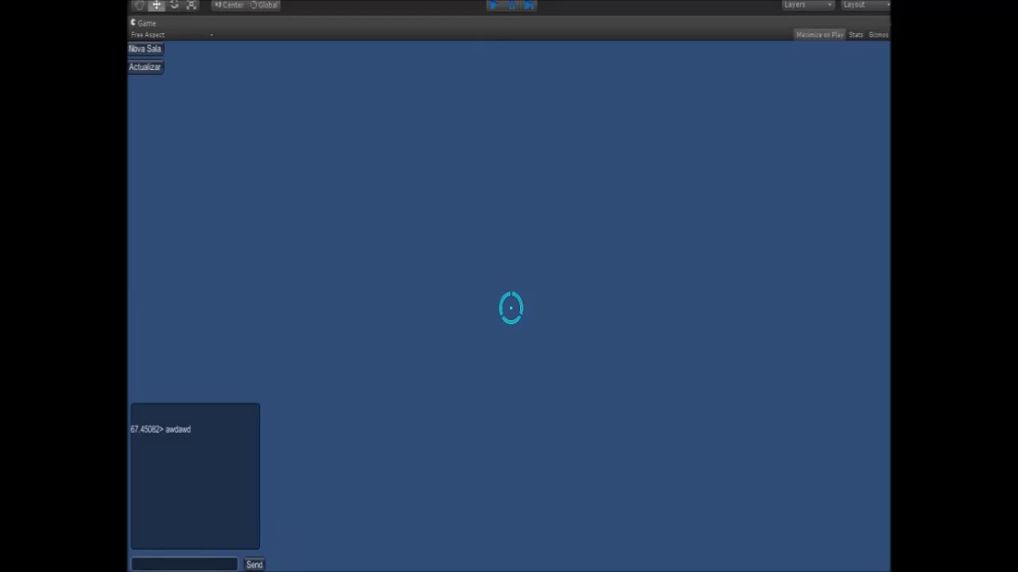
pyautogui.hotkey('alt', 'Tab')
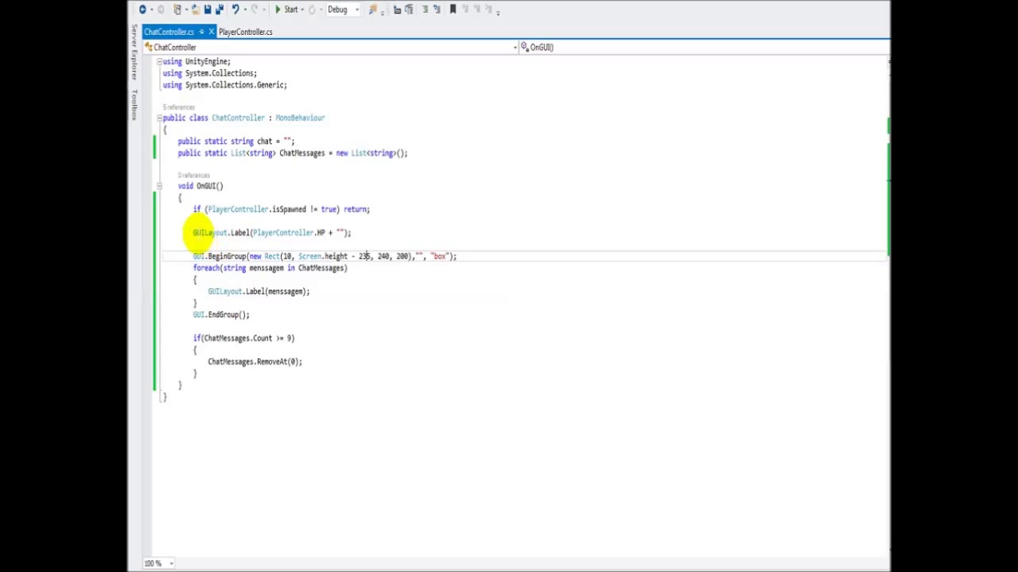
# - Change the HP line's GUILayout.Label to GUI.Label with a new Rect() first argument
pyautogui.moveTo(193, 233); pyautogui.dragTo(351, 233)
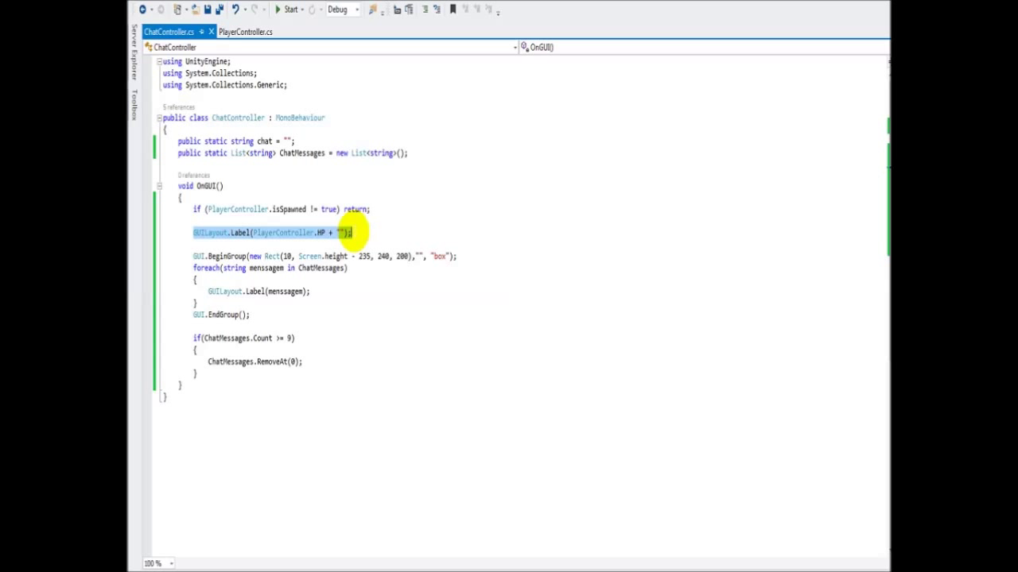
pyautogui.click(261, 232)
pyautogui.doubleClick(209, 232)
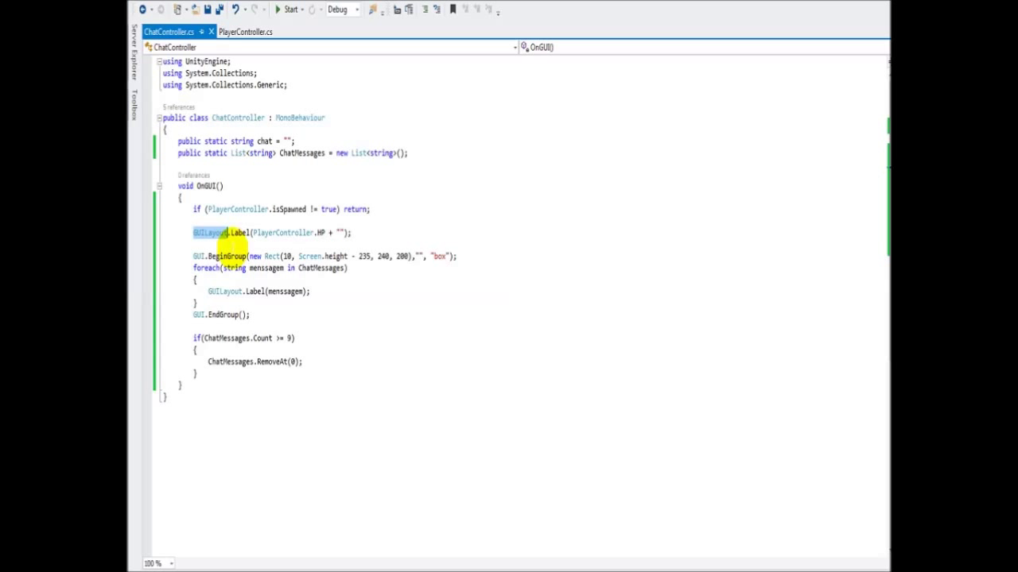
pyautogui.write('GUI')
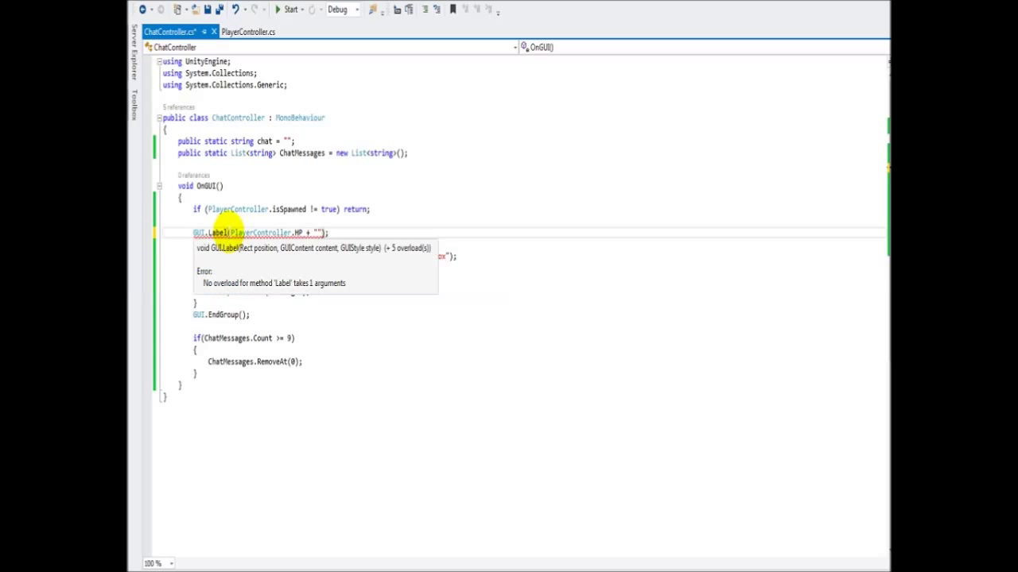
pyautogui.click(230, 232)
pyautogui.write('new ')
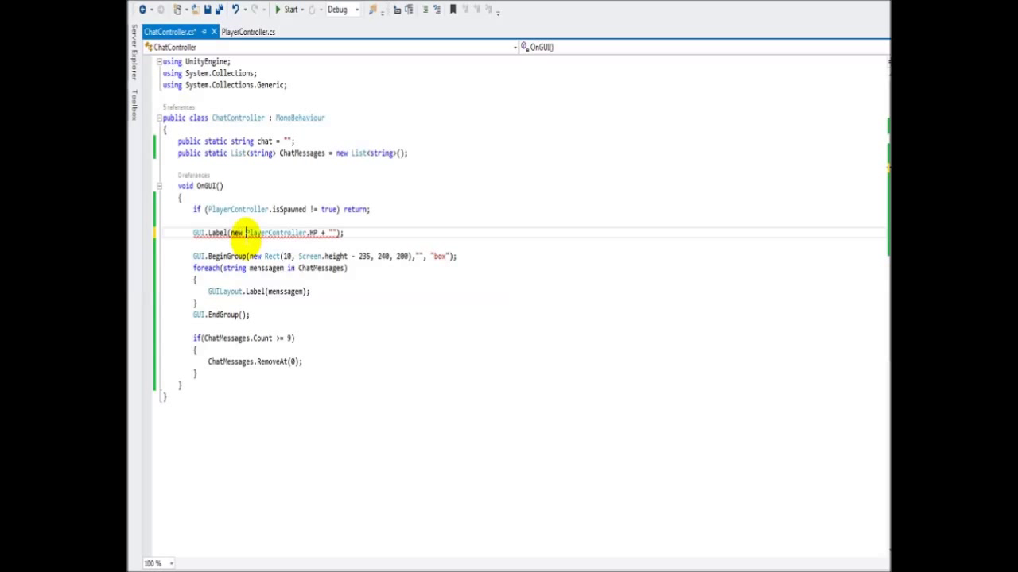
pyautogui.write('Rect(')
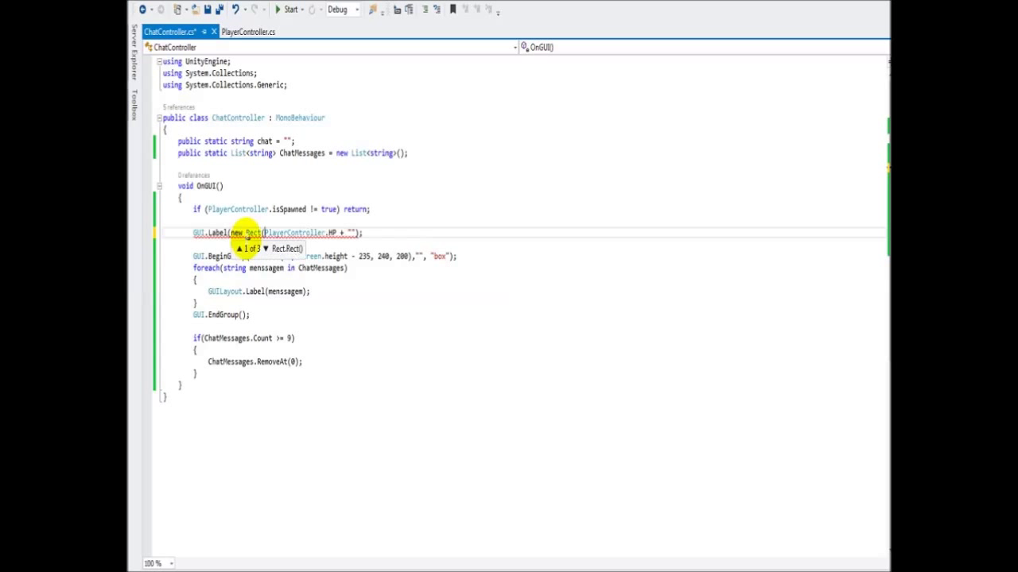
pyautogui.write('),')
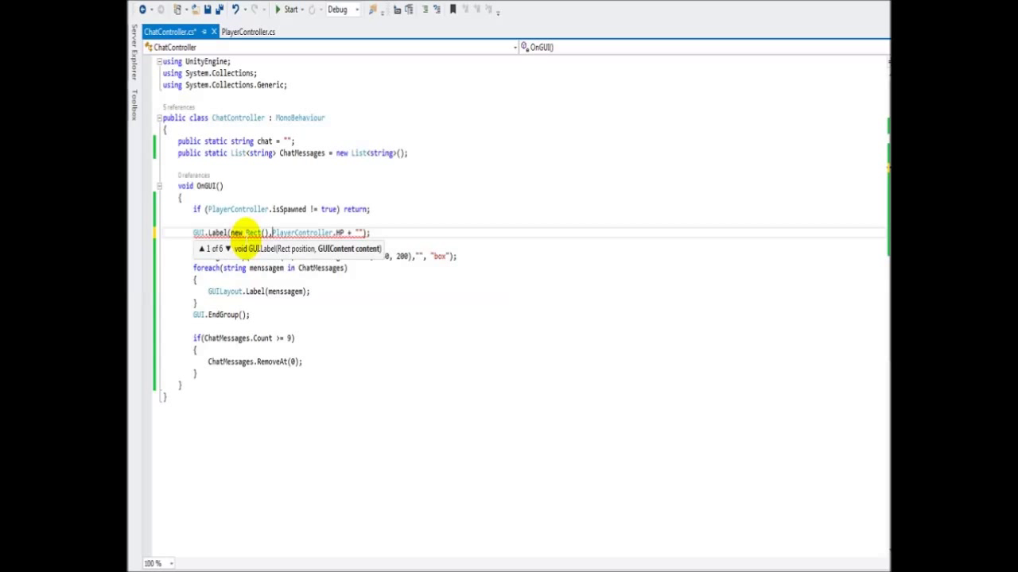
# - Fill the Rect with 10, 50, 100, 100, then start a test run in Unity
pyautogui.click(265, 202)
pyautogui.click(288, 232)
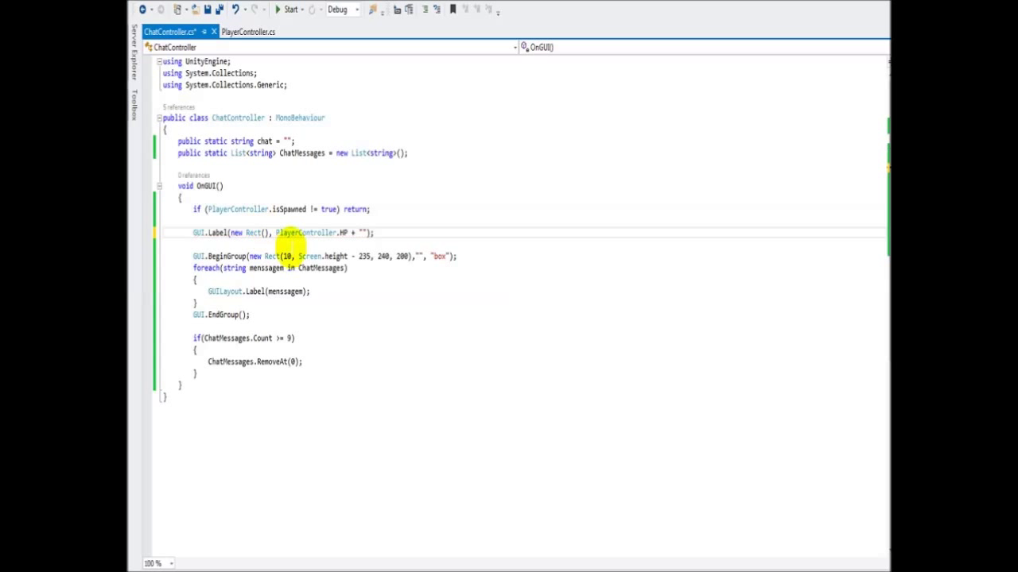
pyautogui.press('Left')
pyautogui.press('Left')
pyautogui.press('Left')
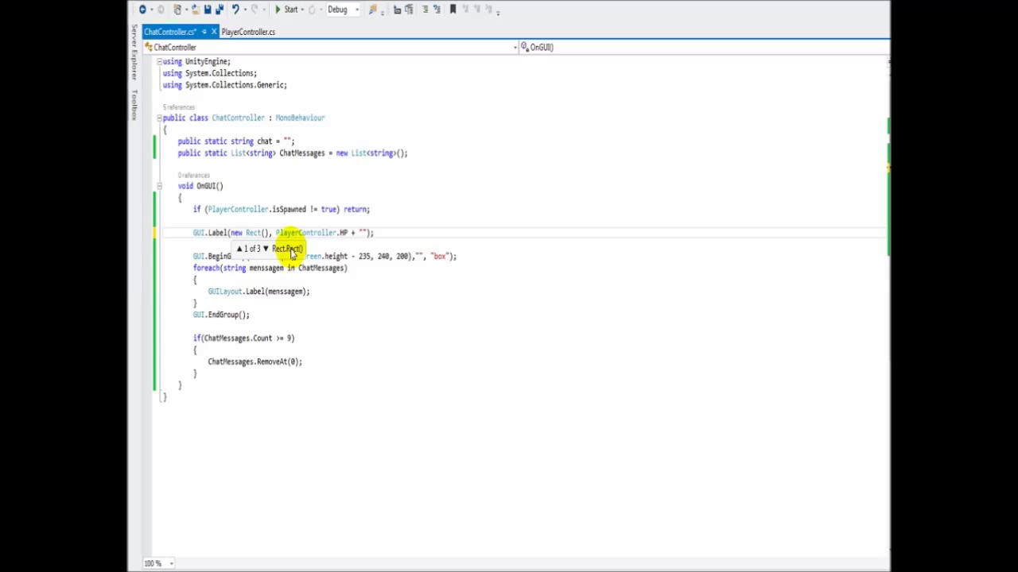
pyautogui.write('10,')
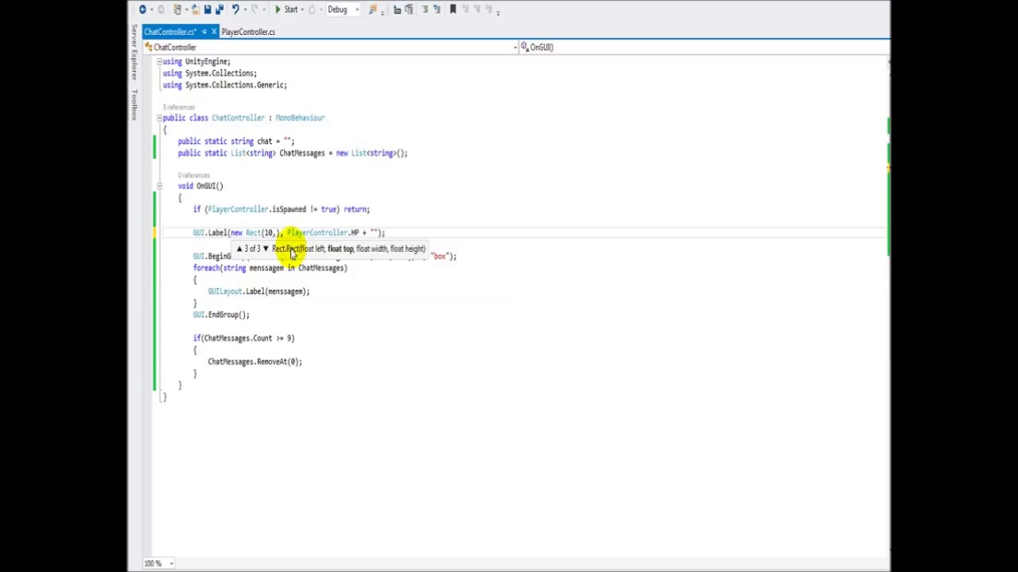
pyautogui.write(' 50')
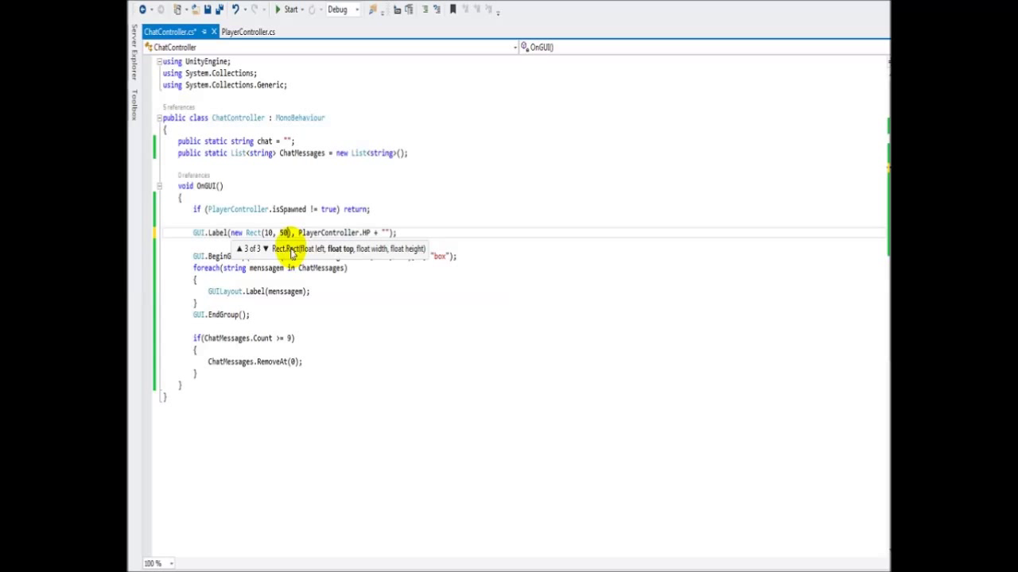
pyautogui.write(', ')
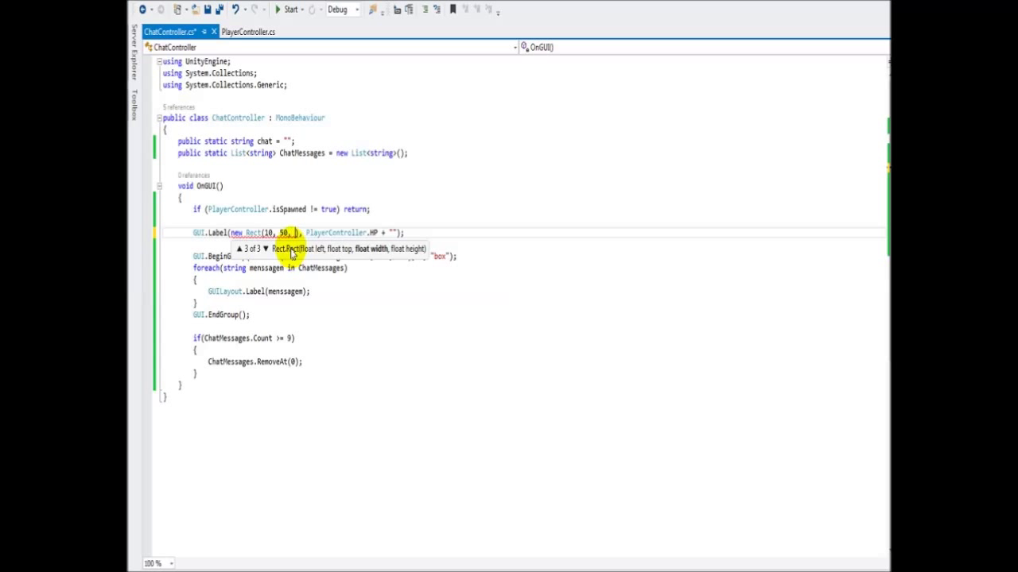
pyautogui.write('100,100')
pyautogui.click(446, 210)
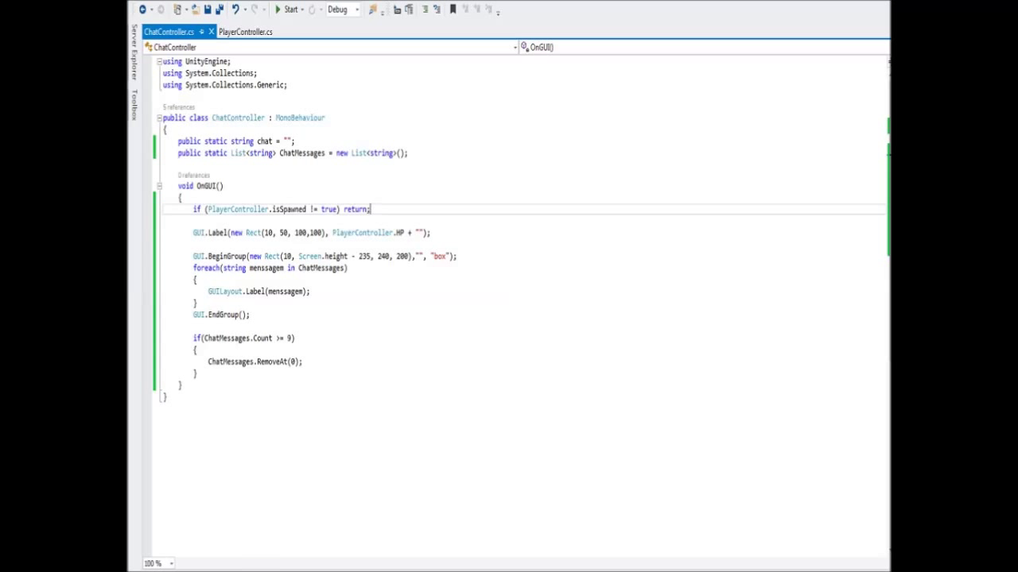
pyautogui.click(257, 566)
pyautogui.click(494, 7)
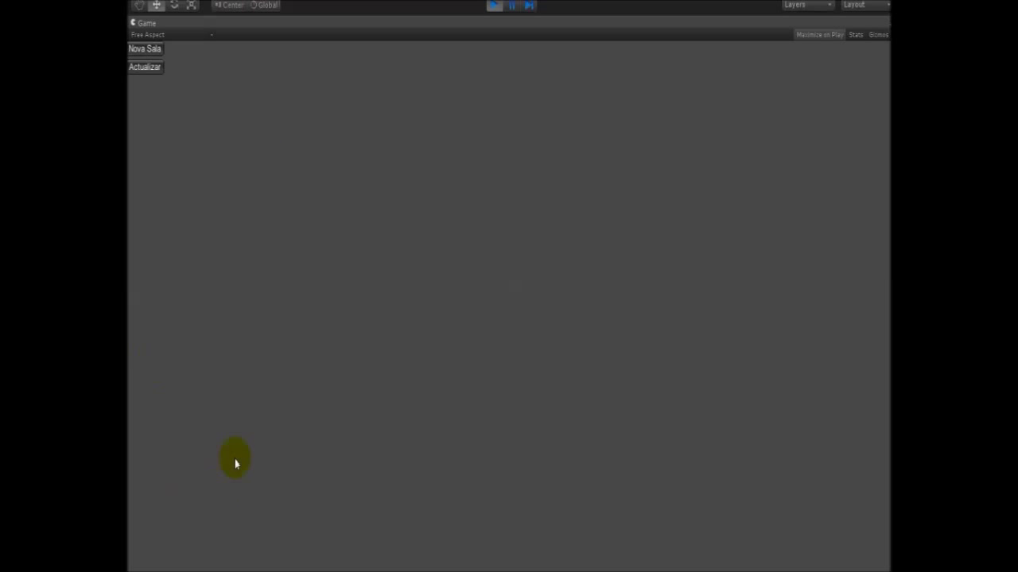
# - Create a room with Nova Sala and post the 'ola' and 'awdawdawdawdaw' chat messages
pyautogui.click(155, 52)
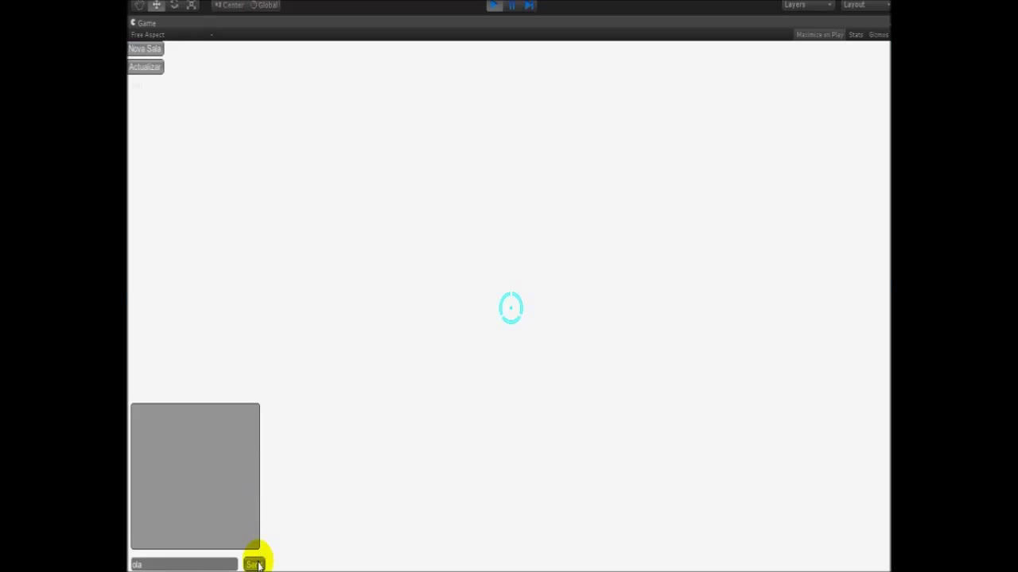
pyautogui.click(254, 565)
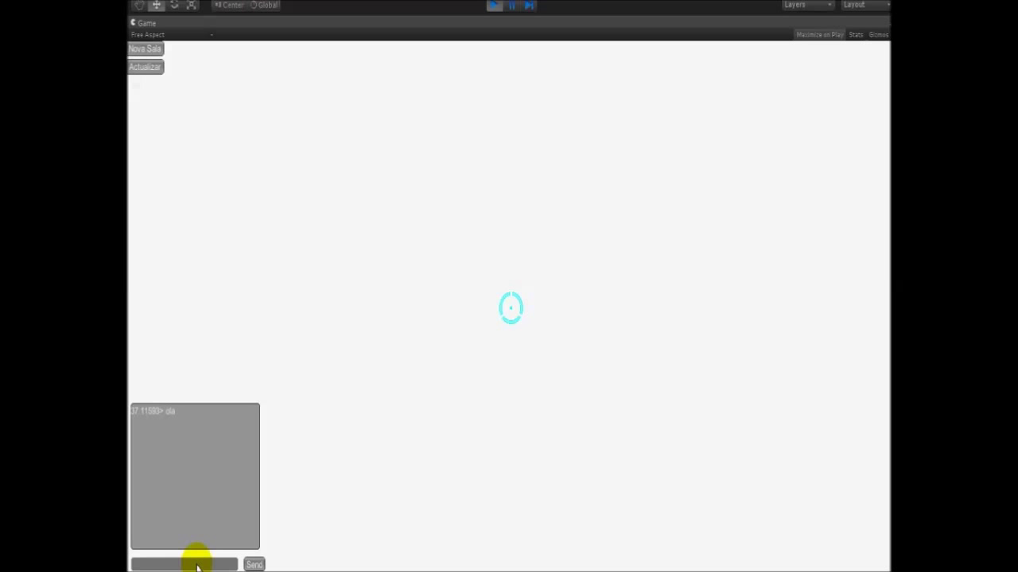
pyautogui.click(198, 563)
pyautogui.write('awdawdawdawdawd')
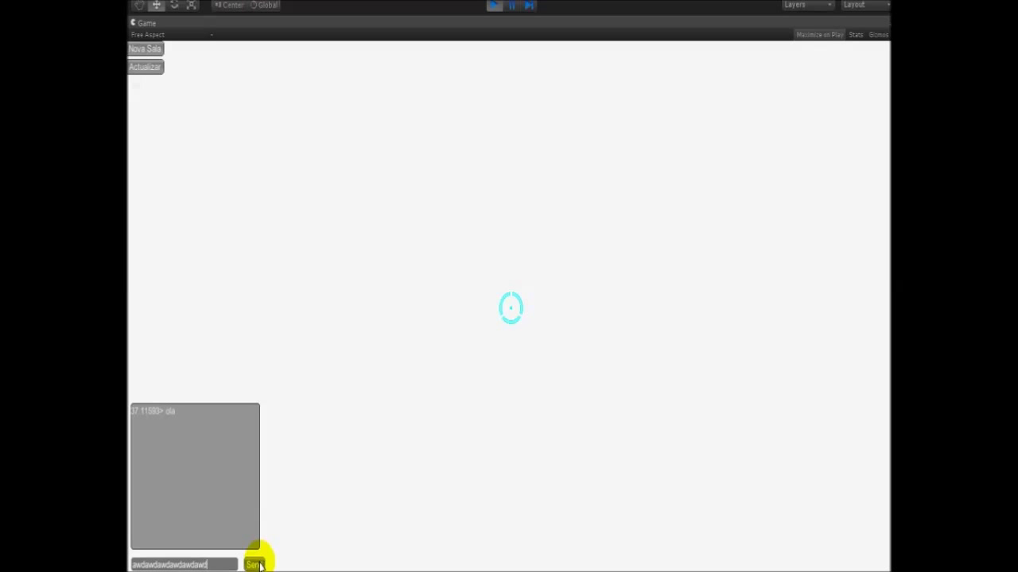
pyautogui.click(255, 565)
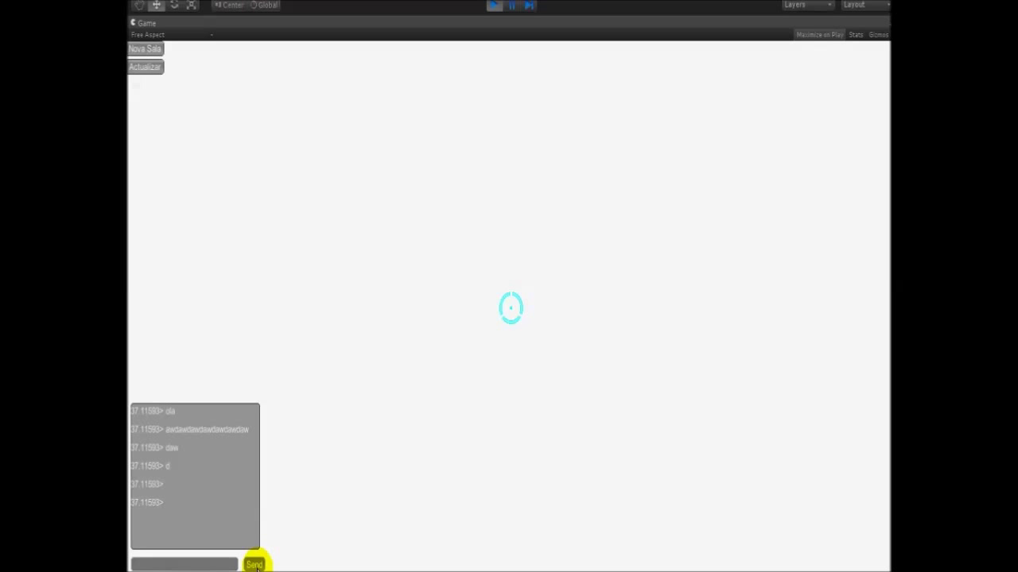
# - Post 'dwadawdawdawd' and 'wwwwdawdawd', look up at the sky, then stop playing and return to Visual Studio
pyautogui.click(204, 563)
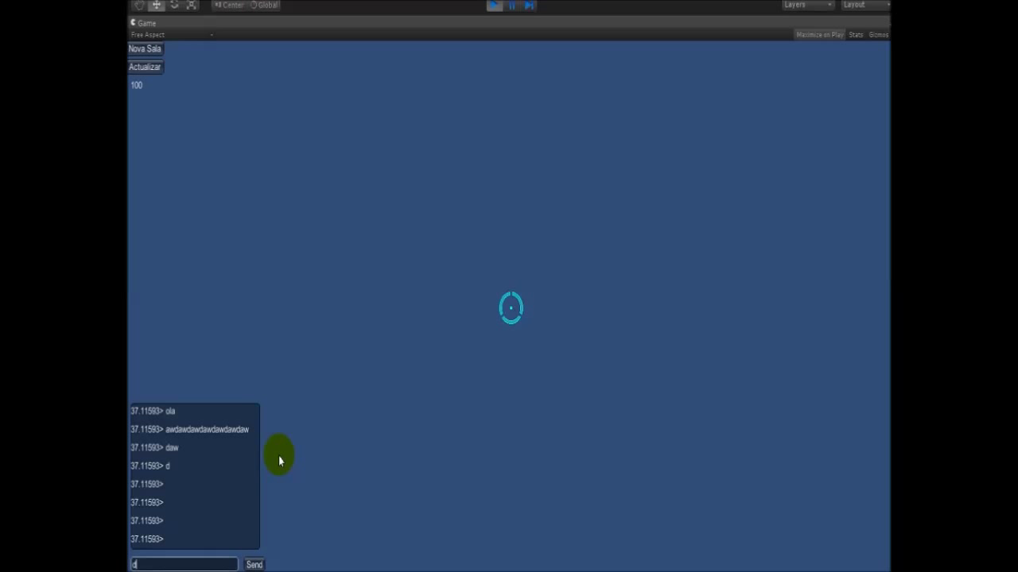
pyautogui.write('dwadawdawdawd')
pyautogui.click(254, 563)
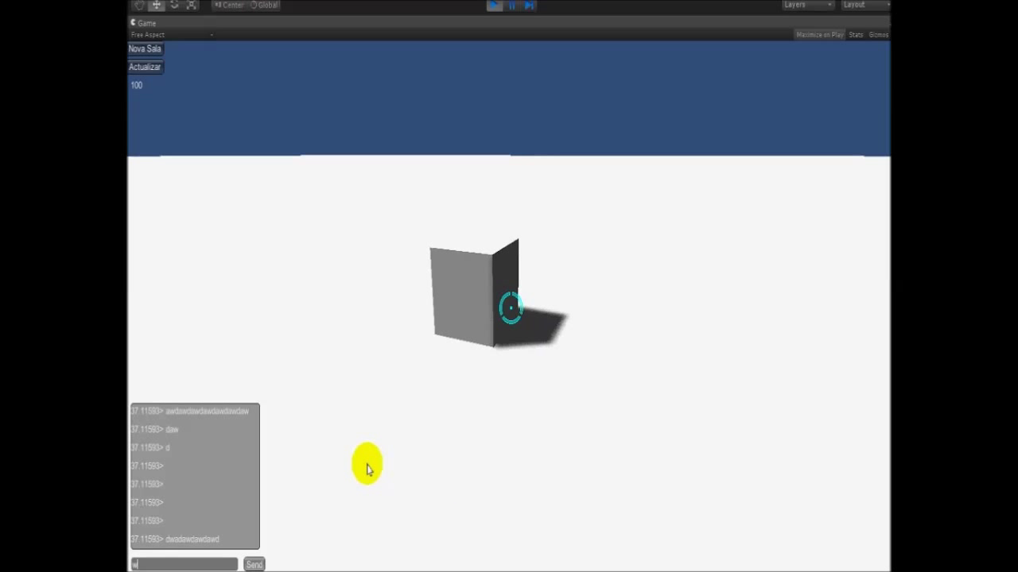
pyautogui.write('wwwwdawdawd')
pyautogui.click(255, 564)
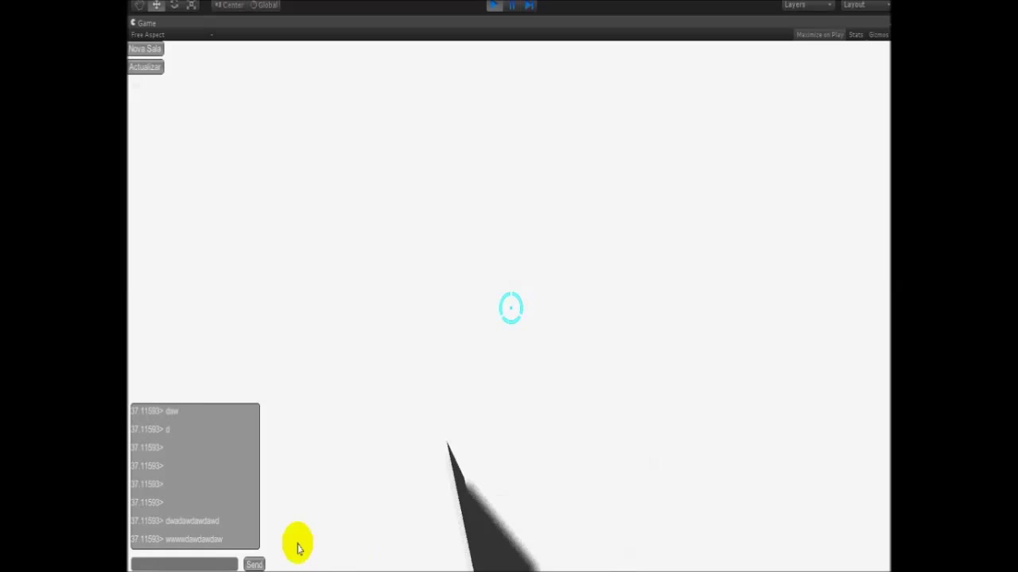
pyautogui.moveTo(323, 454); pyautogui.dragTo(442, 49)
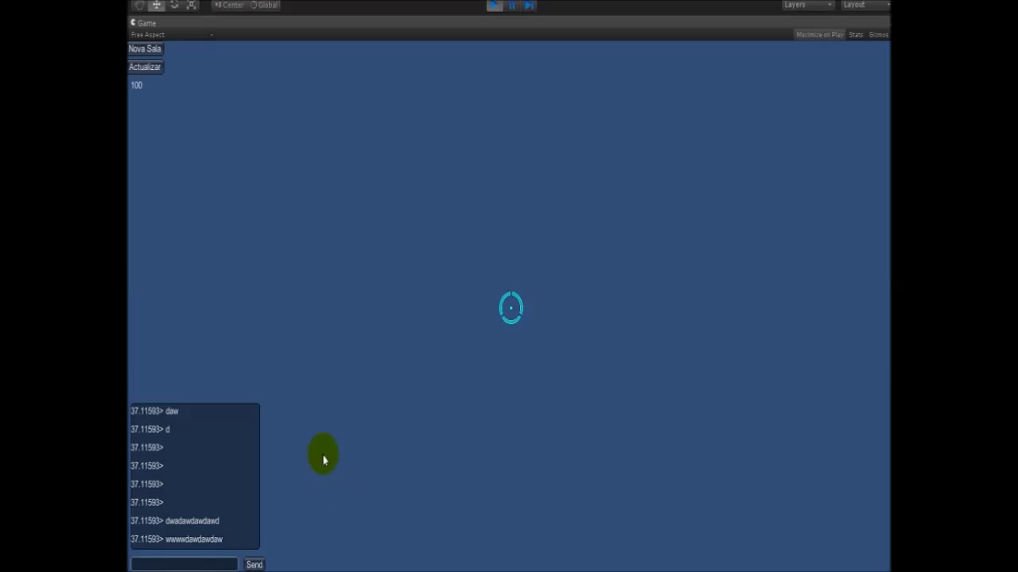
pyautogui.click(494, 6)
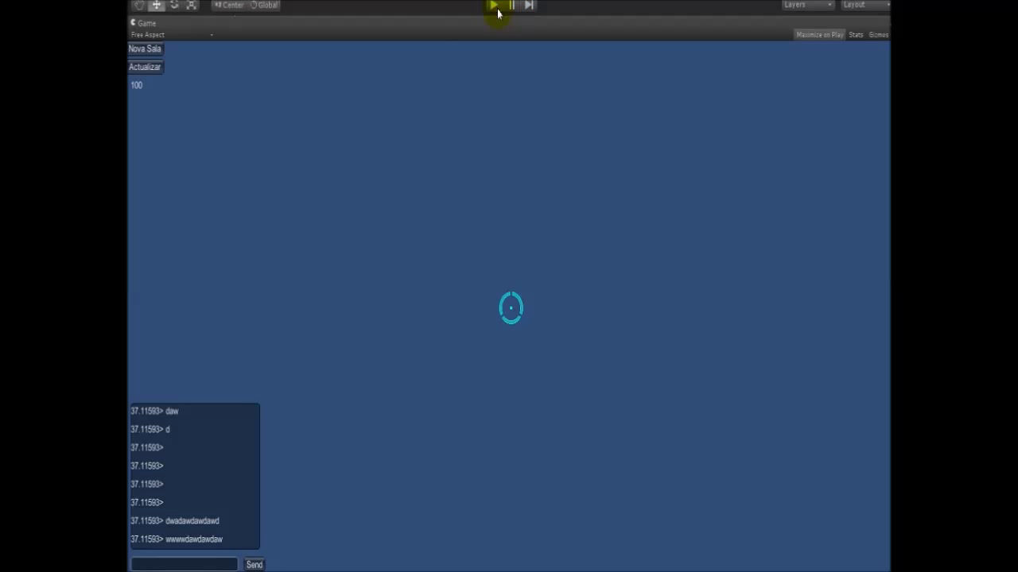
pyautogui.click(270, 517)
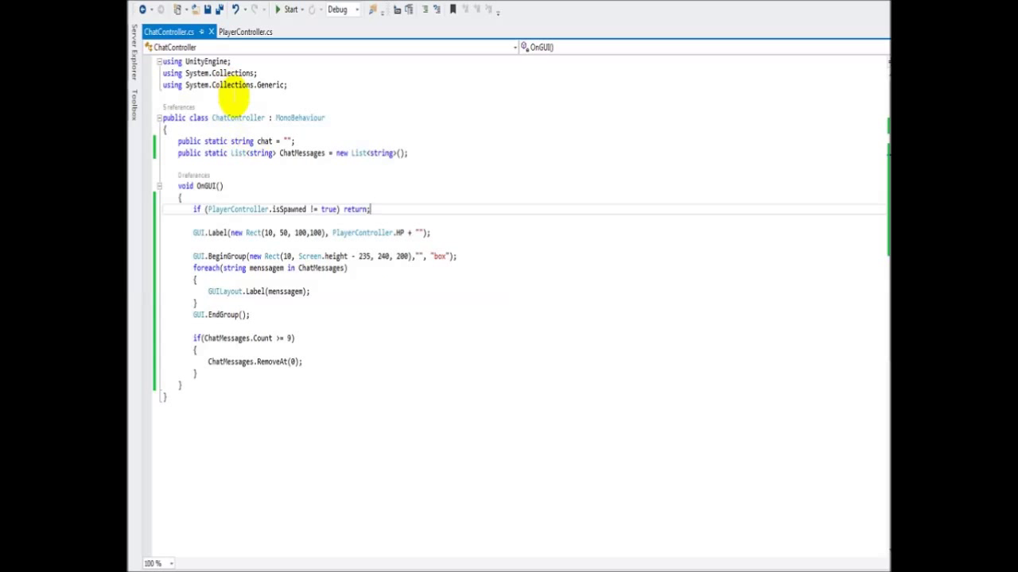
# - Select the GUI.Label HP line in ChatController.cs, then switch to the PlayerController.cs script
pyautogui.moveTo(193, 242); pyautogui.dragTo(420, 220)
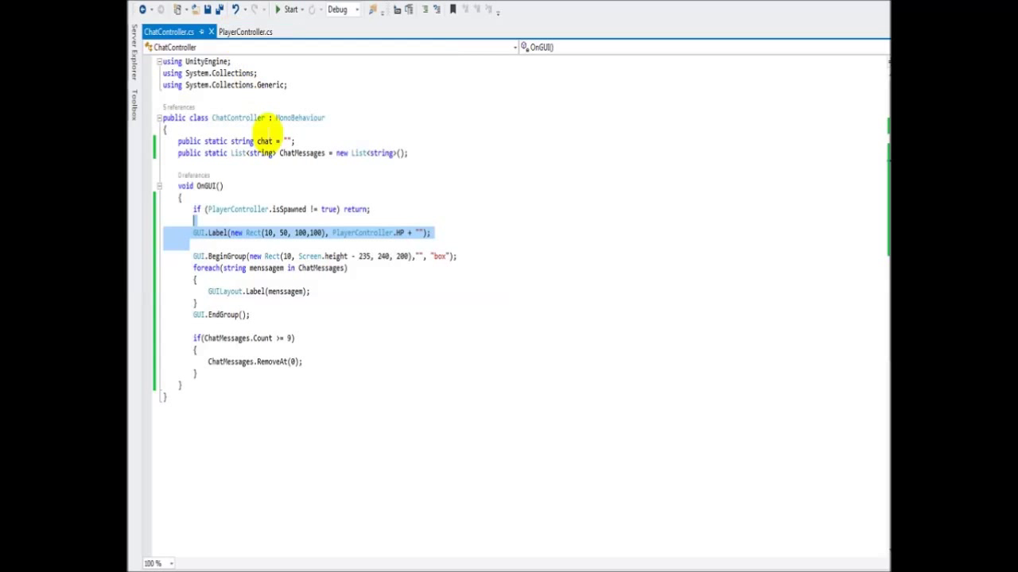
pyautogui.click(241, 32)
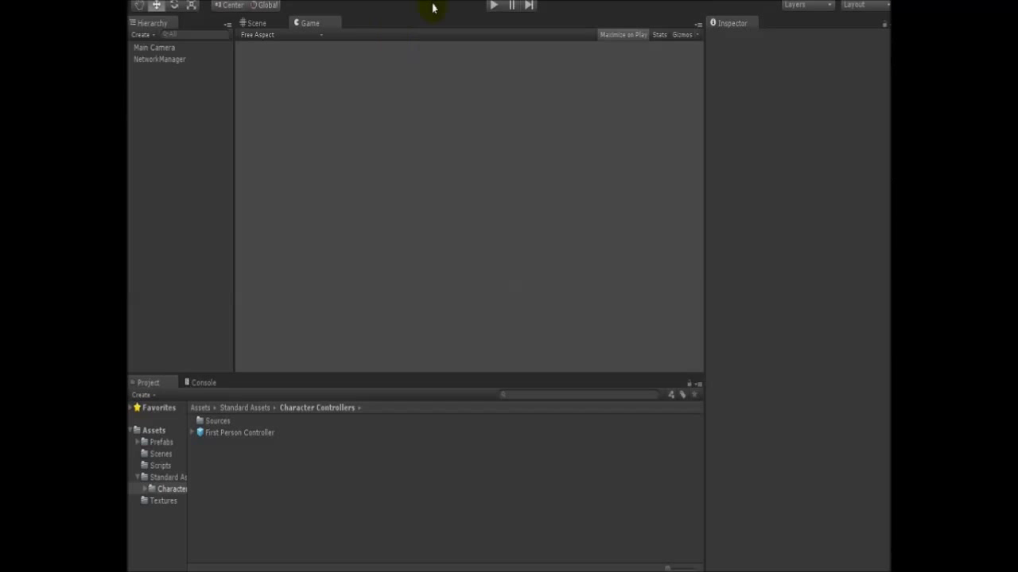
# - Show the Console, scroll through the 'Can't send RPC function' errors, and clear them
pyautogui.click(192, 385)
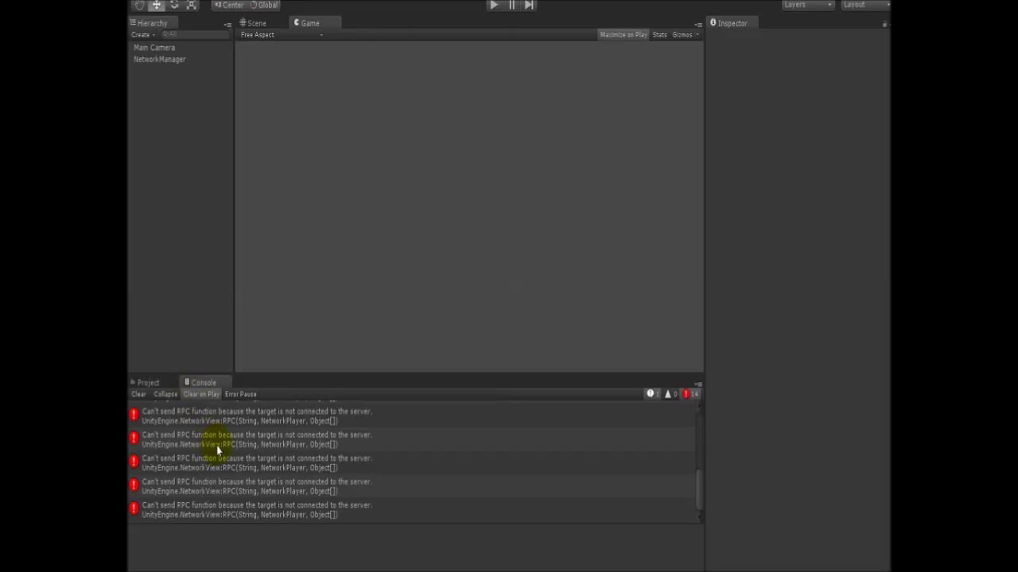
pyautogui.moveTo(700, 489)
pyautogui.mouseDown()
pyautogui.moveTo(696, 432)
pyautogui.moveTo(694, 478)
pyautogui.mouseUp()
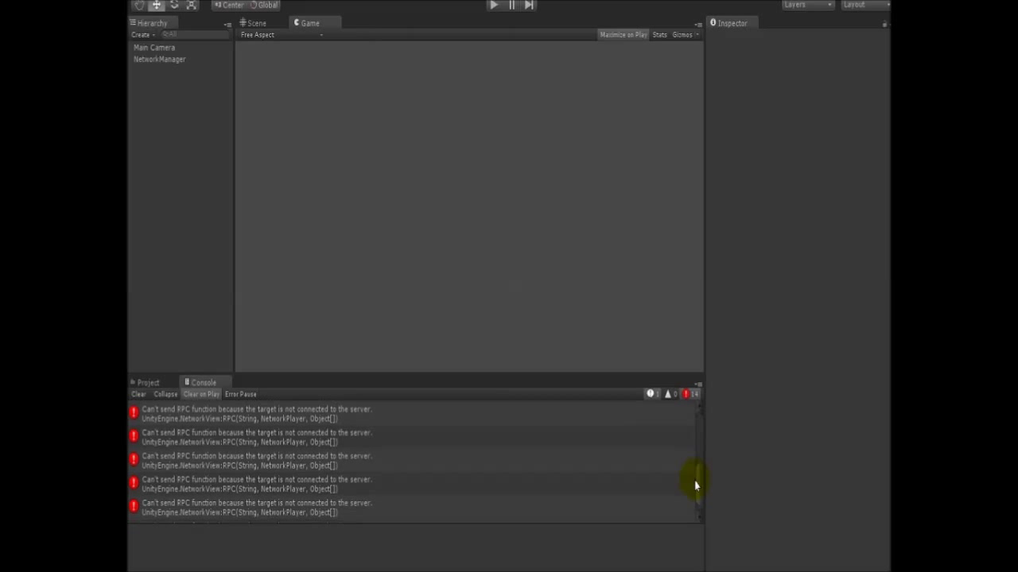
pyautogui.moveTo(694, 479); pyautogui.dragTo(691, 515)
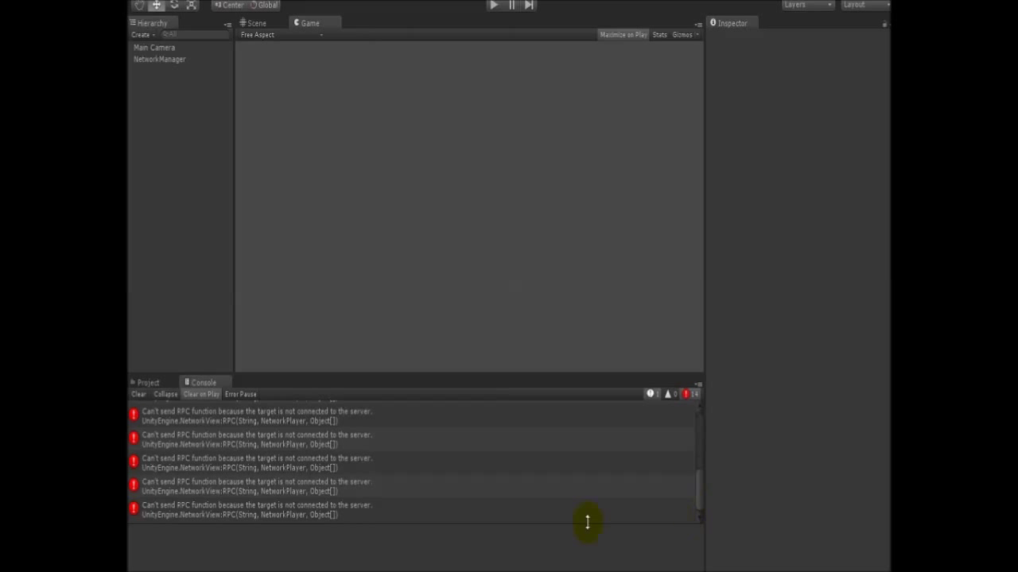
pyautogui.click(138, 395)
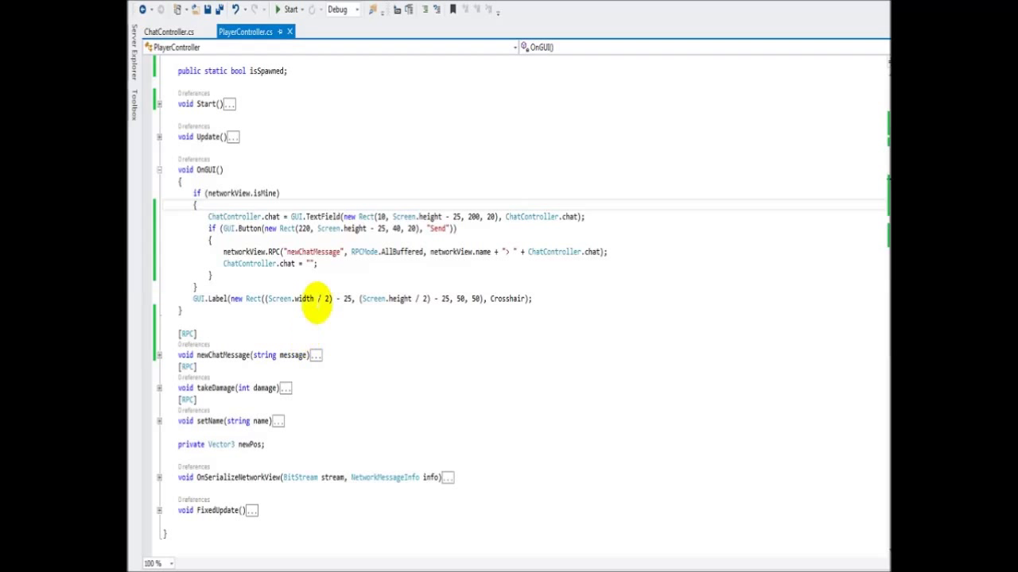
# - Collapse OnGUI and expand Update to reach the Player tag check in the raycast if
pyautogui.click(327, 264)
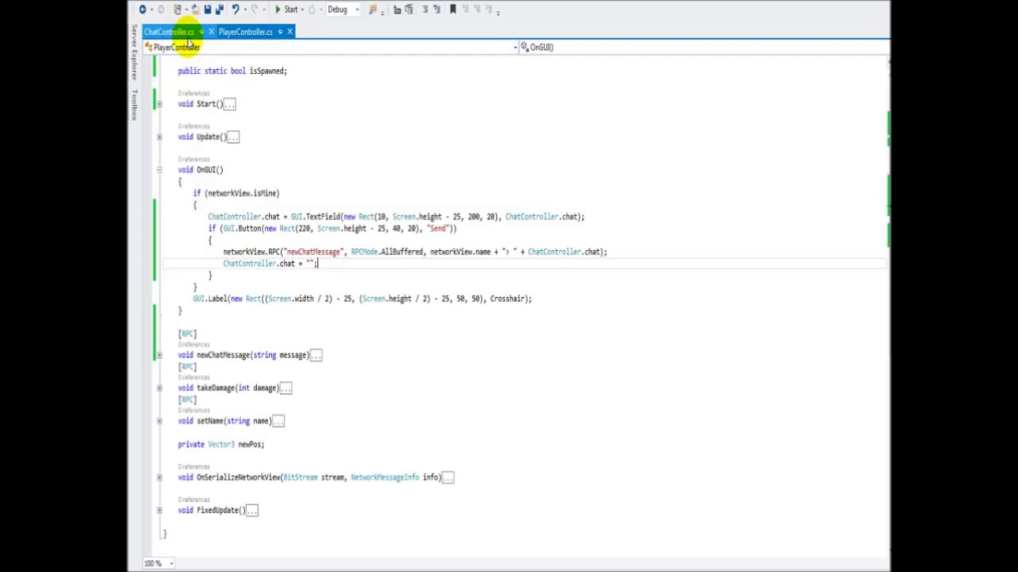
pyautogui.click(159, 171)
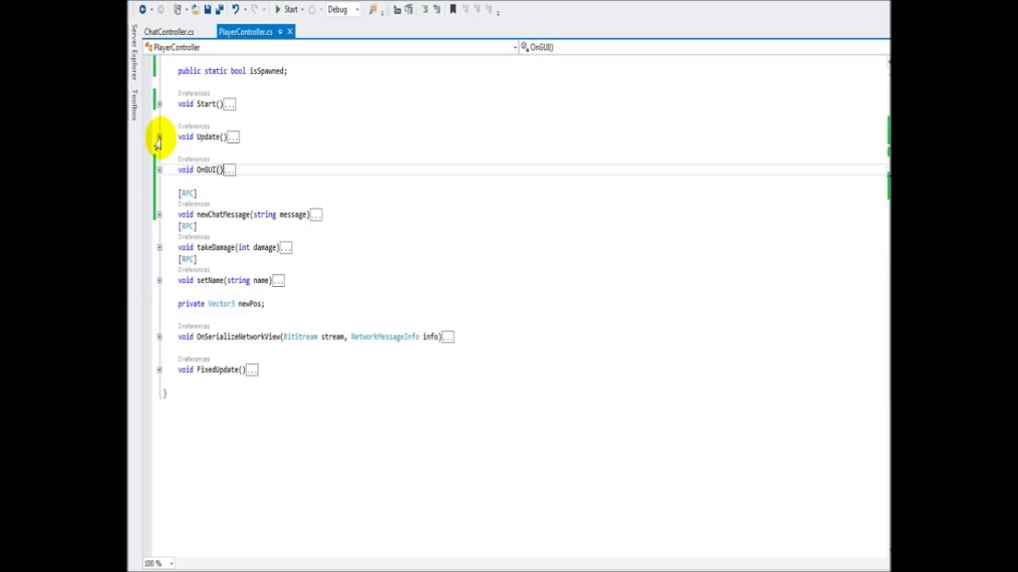
pyautogui.click(158, 137)
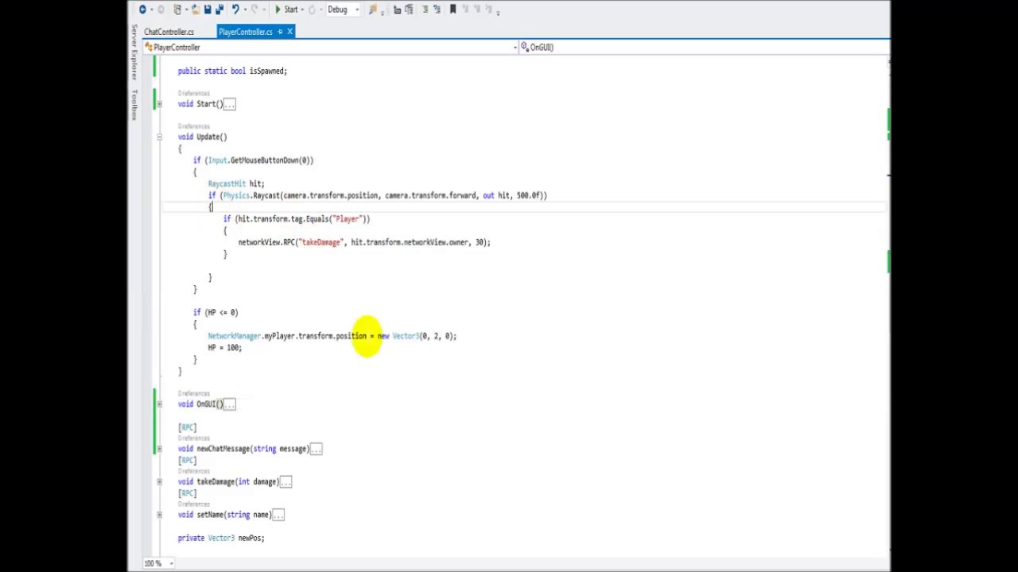
pyautogui.moveTo(215, 205); pyautogui.dragTo(350, 261)
pyautogui.click(355, 265)
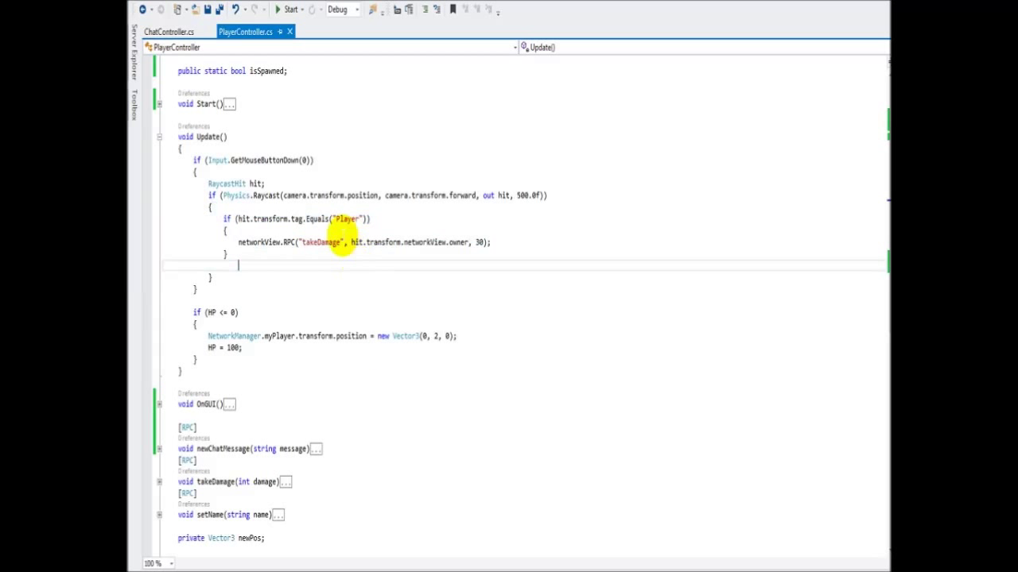
pyautogui.moveTo(236, 219); pyautogui.dragTo(363, 219)
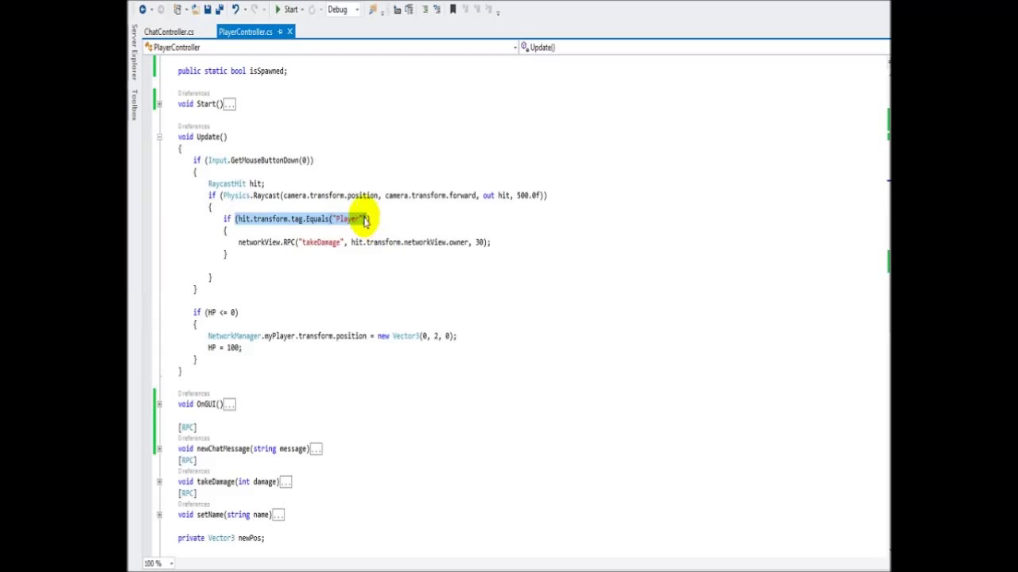
pyautogui.click(359, 207)
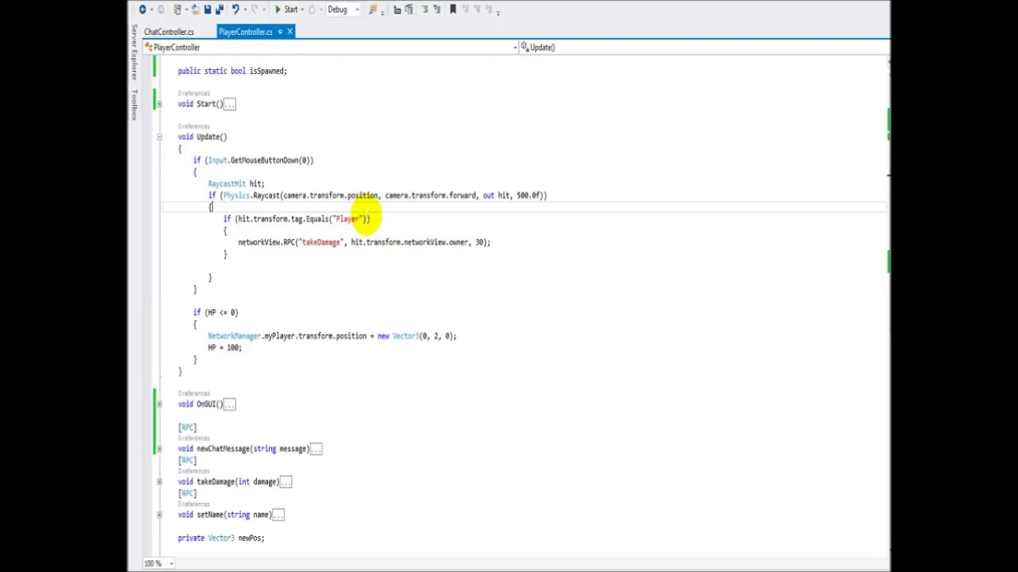
pyautogui.click(375, 219)
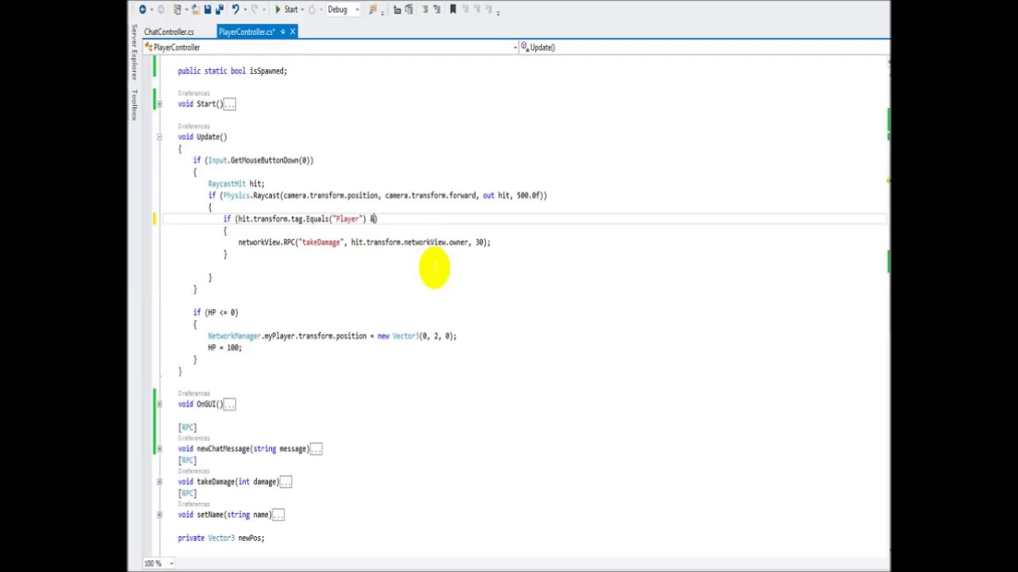
# - Append && hit.transform.networkView != null to the condition, then return to Unity with Maximize on Play off
pyautogui.write('& hit.t')
pyautogui.press('Tab')
pyautogui.write('.net')
pyautogui.press('Tab')
pyautogui.write('n')
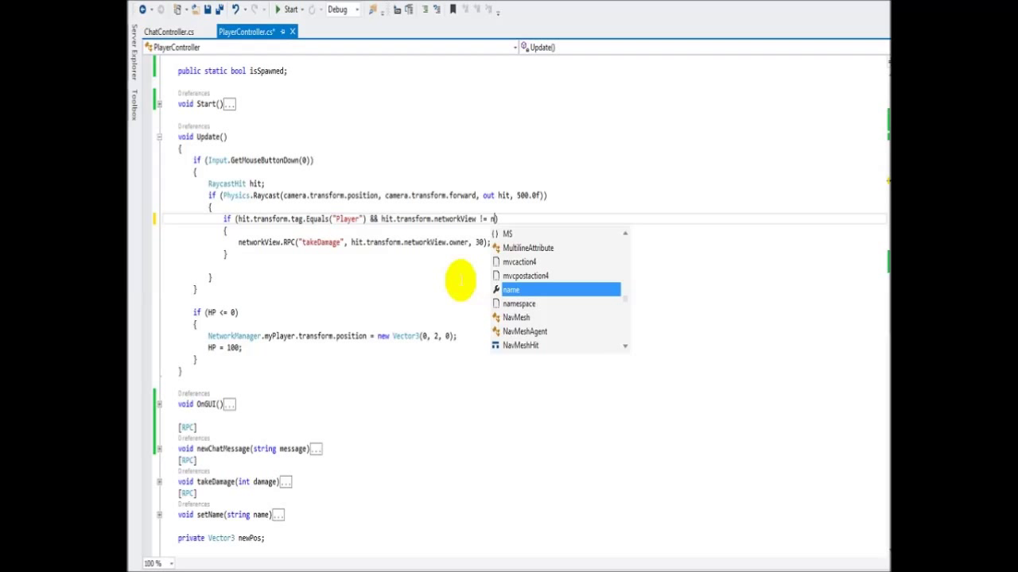
pyautogui.write('ull')
pyautogui.click(461, 280)
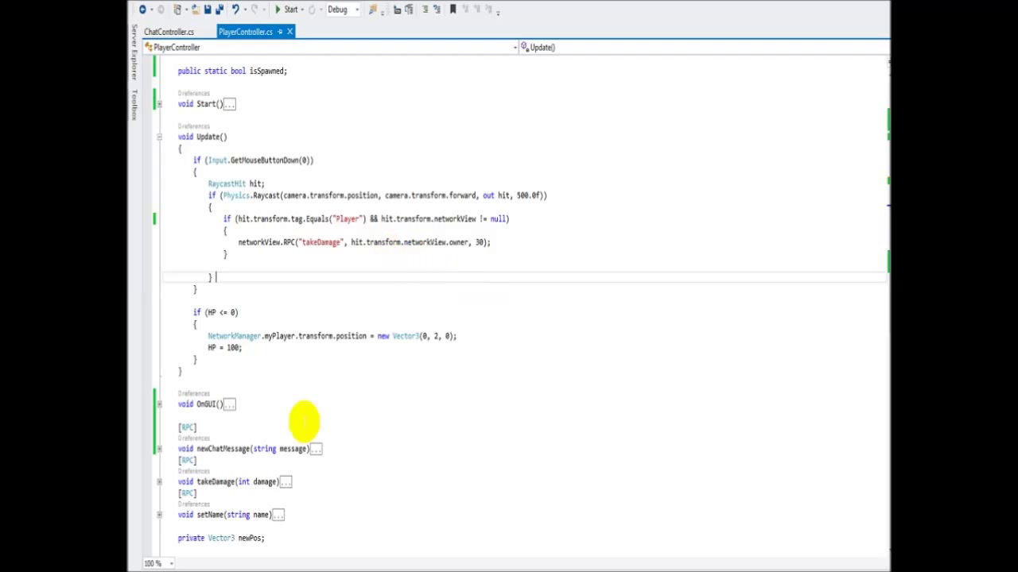
pyautogui.hotkey('alt', 'Tab')
pyautogui.click(612, 34)
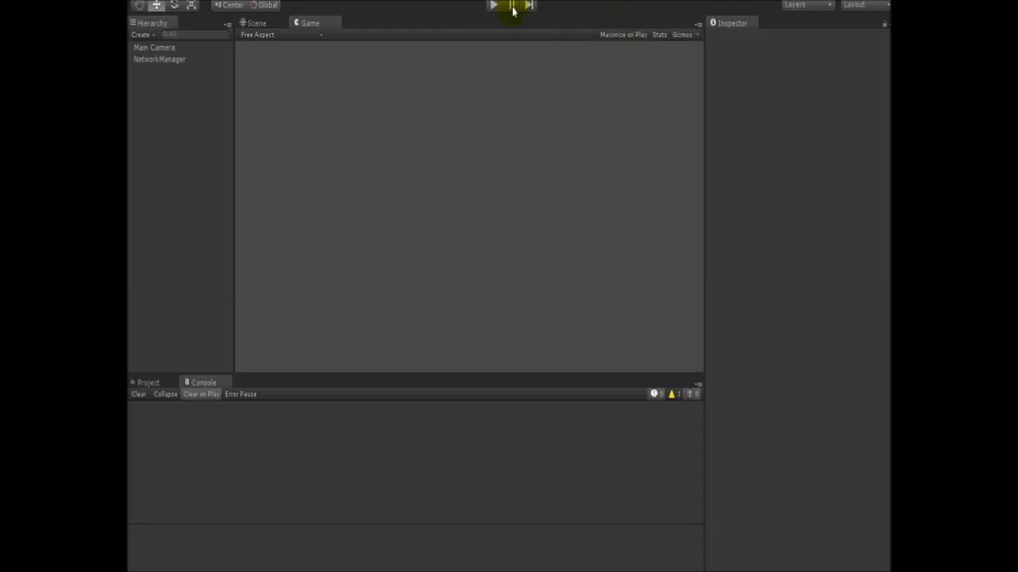
# - Play-test firing in a new Nova Sala room, then open the takeDamage RPC error line from the Console
pyautogui.click(497, 10)
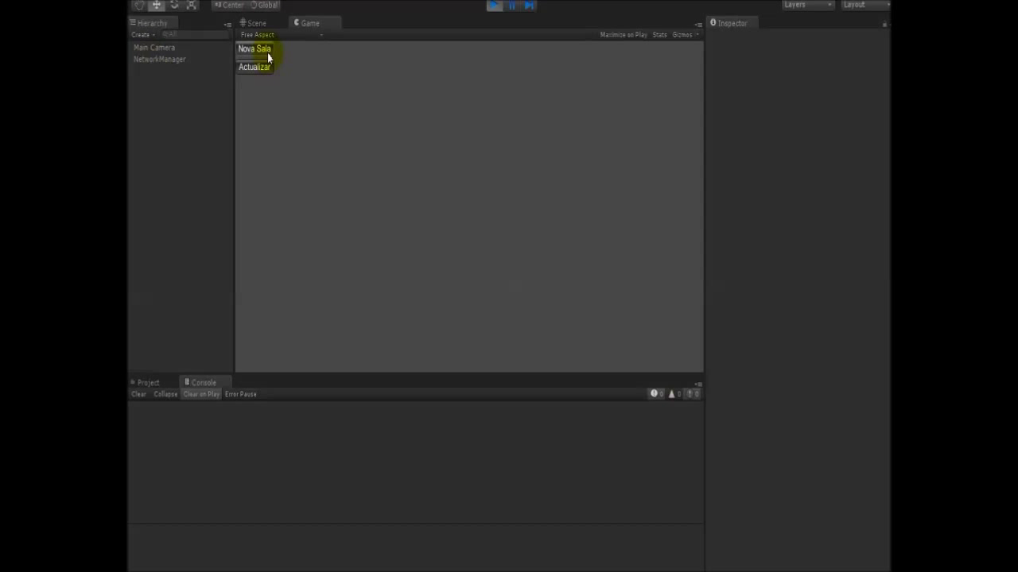
pyautogui.click(267, 51)
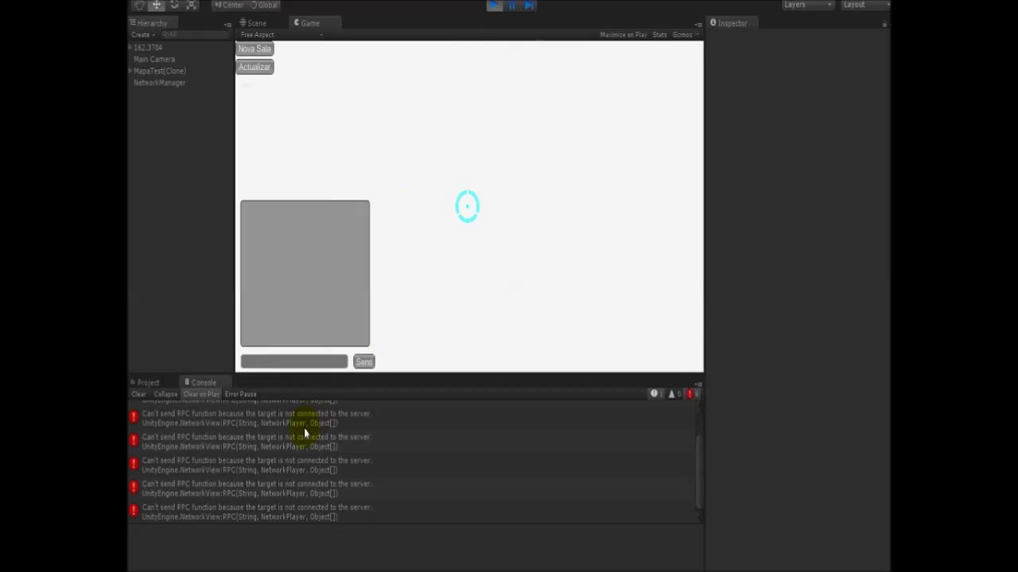
pyautogui.click(480, 178)
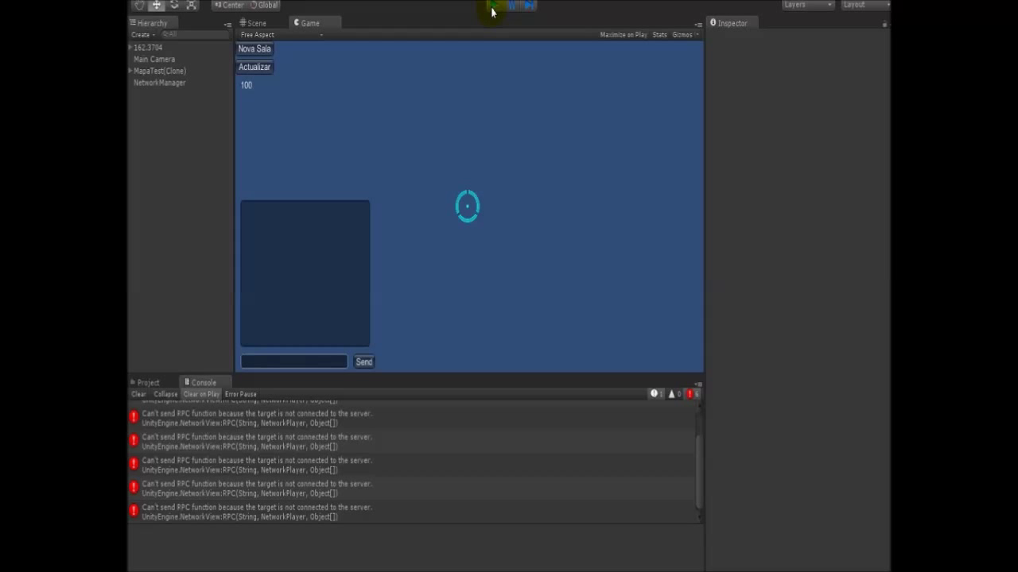
pyautogui.click(492, 8)
pyautogui.doubleClick(250, 439)
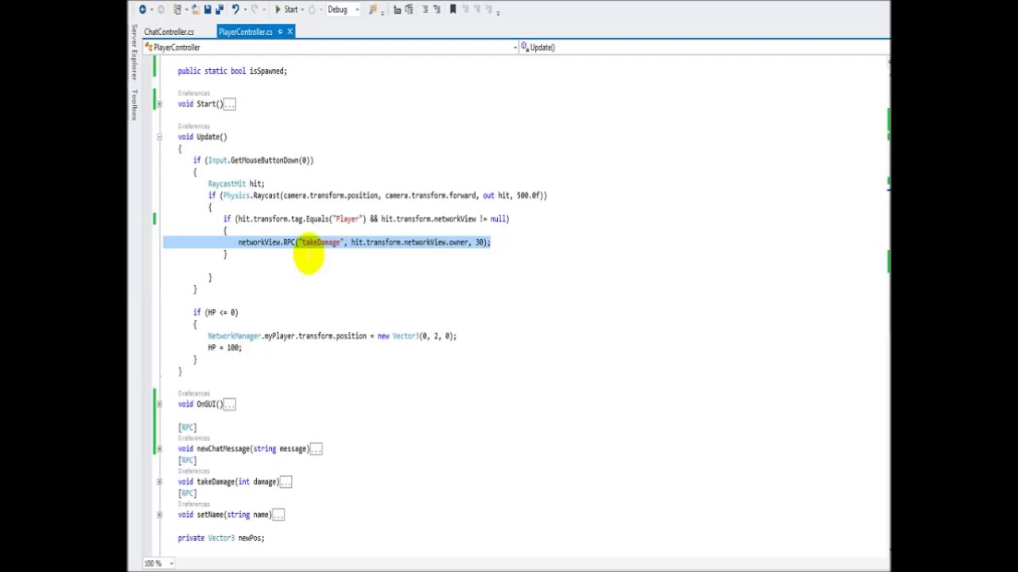
# - Delete hit.transform.tag.Equals("Player") && from the if condition and save
pyautogui.click(307, 255)
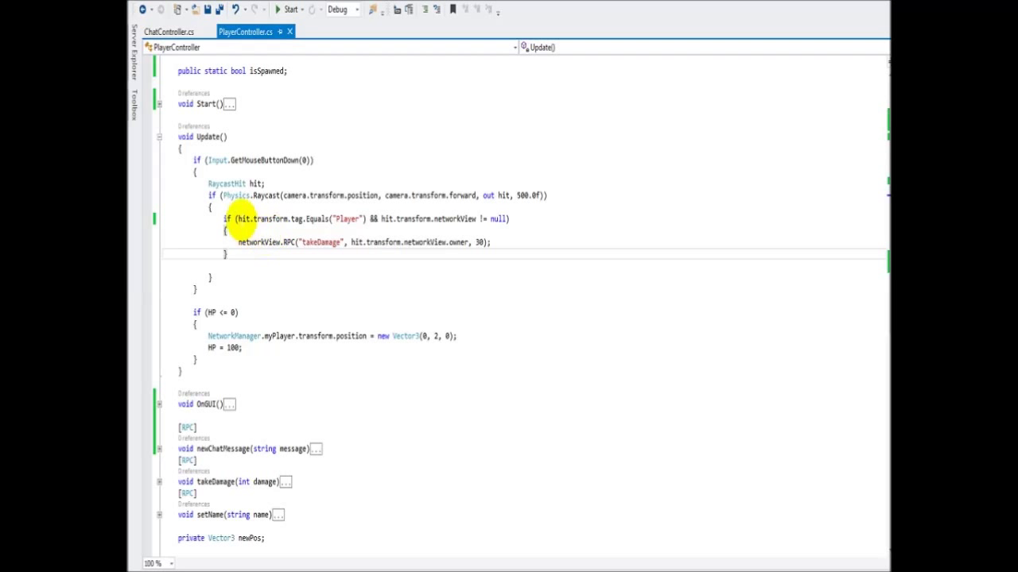
pyautogui.moveTo(237, 219); pyautogui.dragTo(380, 220)
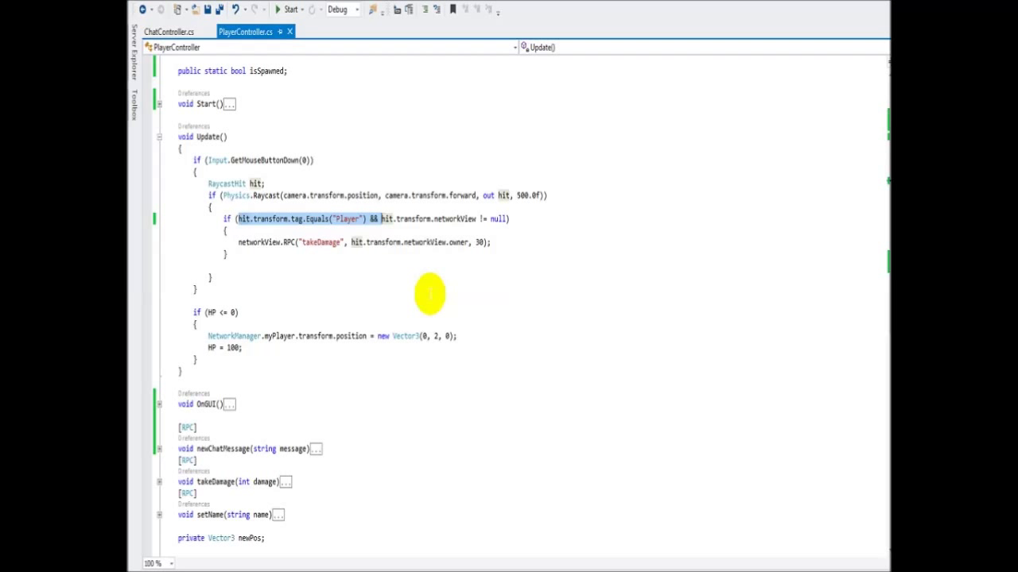
pyautogui.press('Delete')
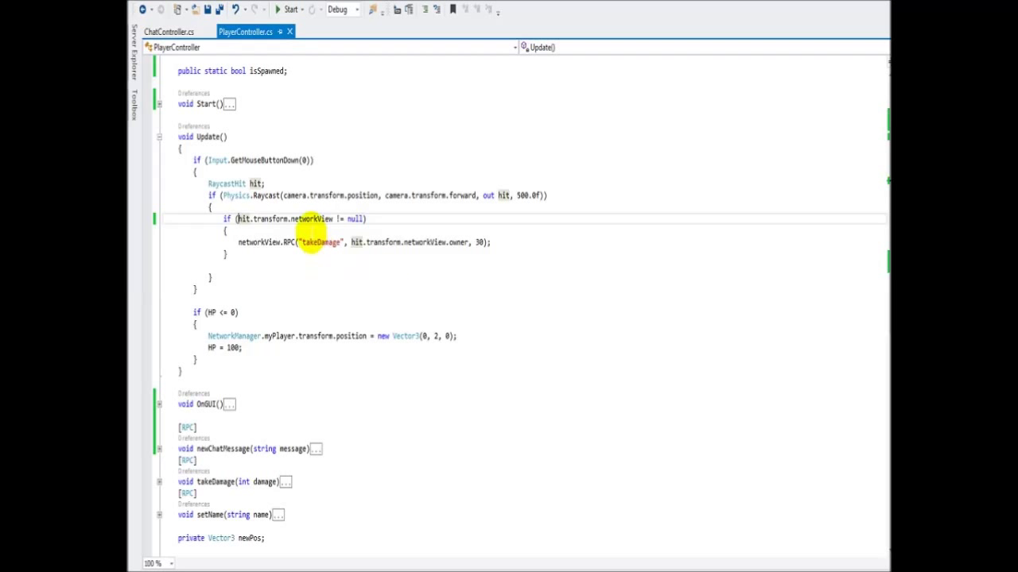
pyautogui.click(320, 230)
pyautogui.hotkey('ctrl', 's')
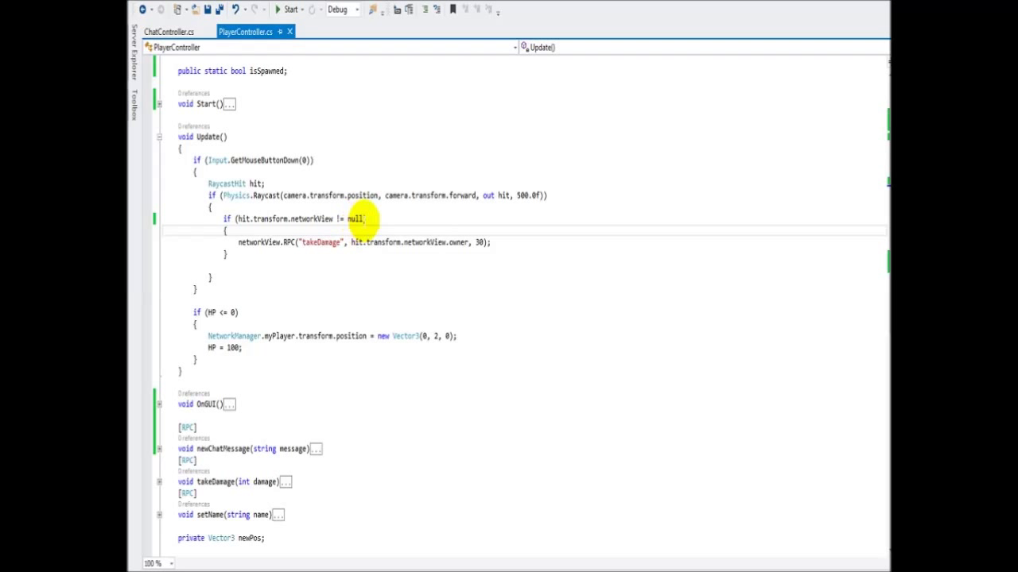
# - Change the condition to hit.transform.networkView.owner != null
pyautogui.moveTo(363, 219); pyautogui.dragTo(337, 218)
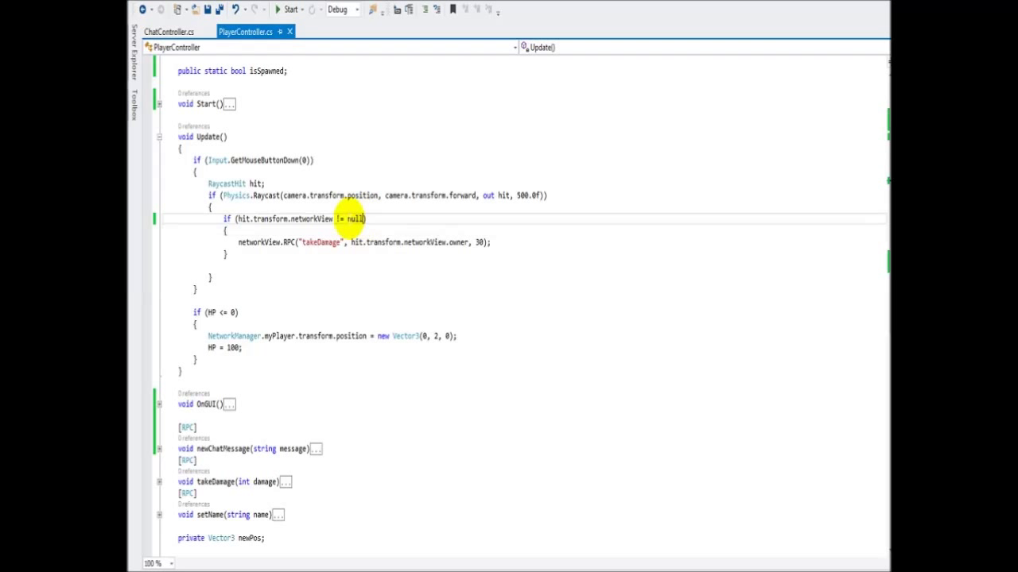
pyautogui.write('.e')
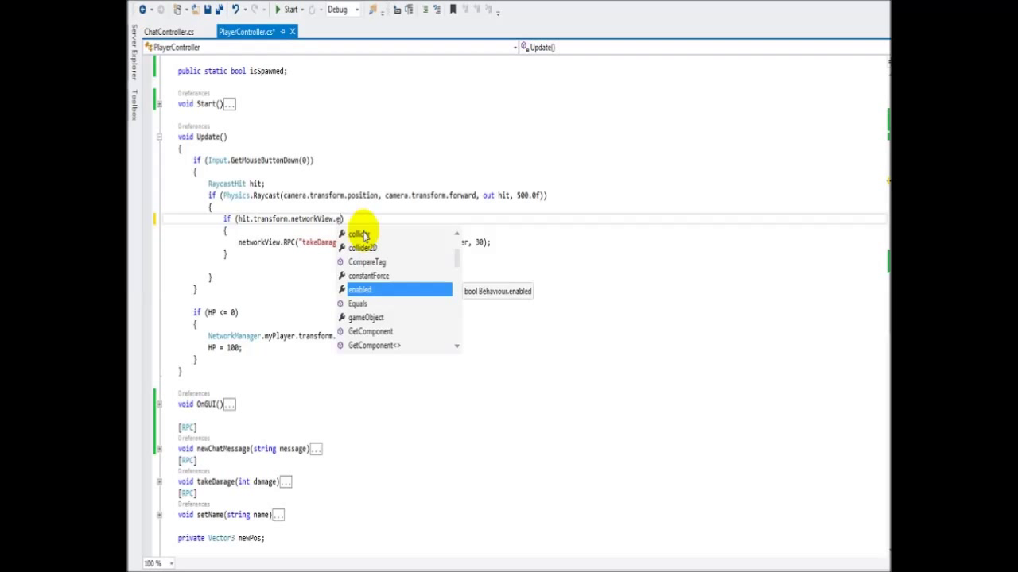
pyautogui.scroll(-1, 399, 270)
pyautogui.scroll(-2, 399, 272)
pyautogui.scroll(-3, 398, 277)
pyautogui.scroll(-3, 398, 277)
pyautogui.scroll(-2, 402, 283)
pyautogui.scroll(-2, 403, 285)
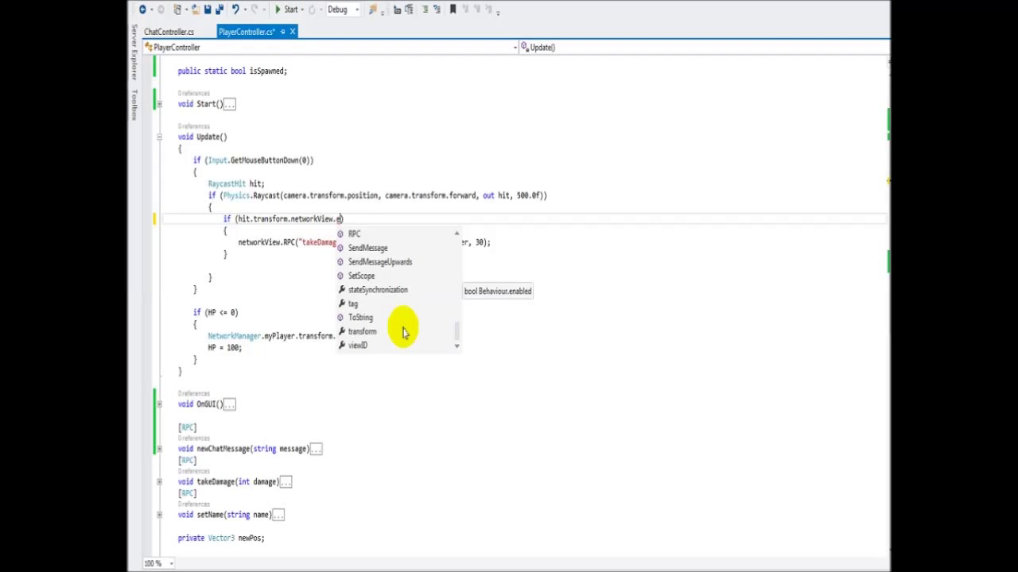
pyautogui.scroll(2, 402, 333)
pyautogui.scroll(2, 403, 332)
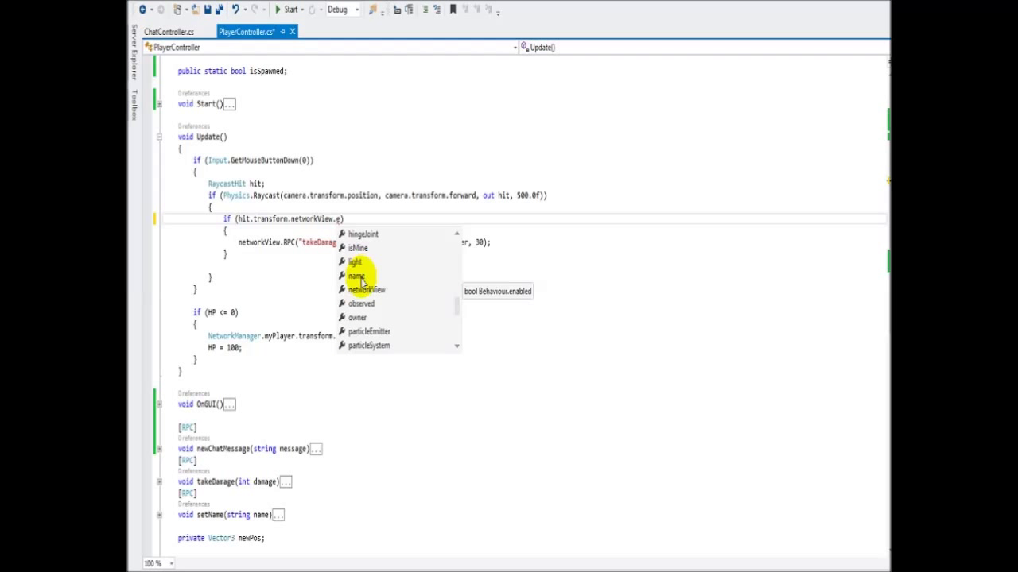
pyautogui.doubleClick(362, 318)
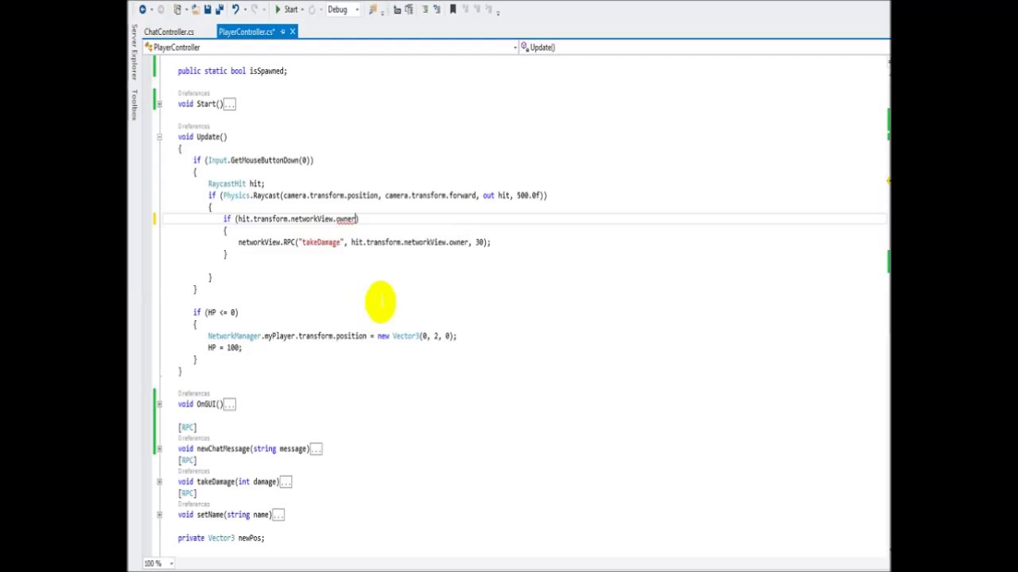
pyautogui.write(' != nbu')
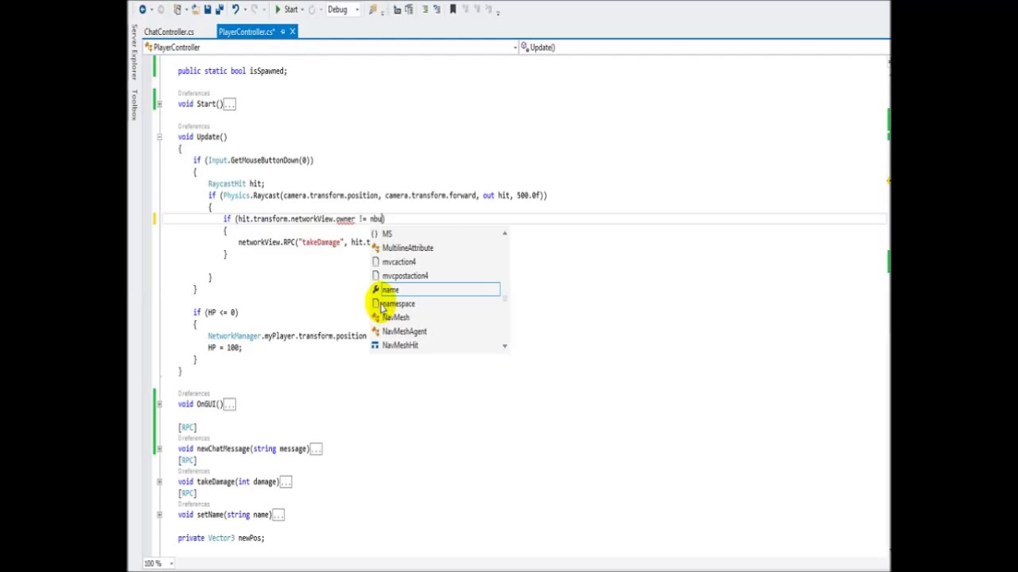
pyautogui.press('BackSpace')
pyautogui.write('ull')
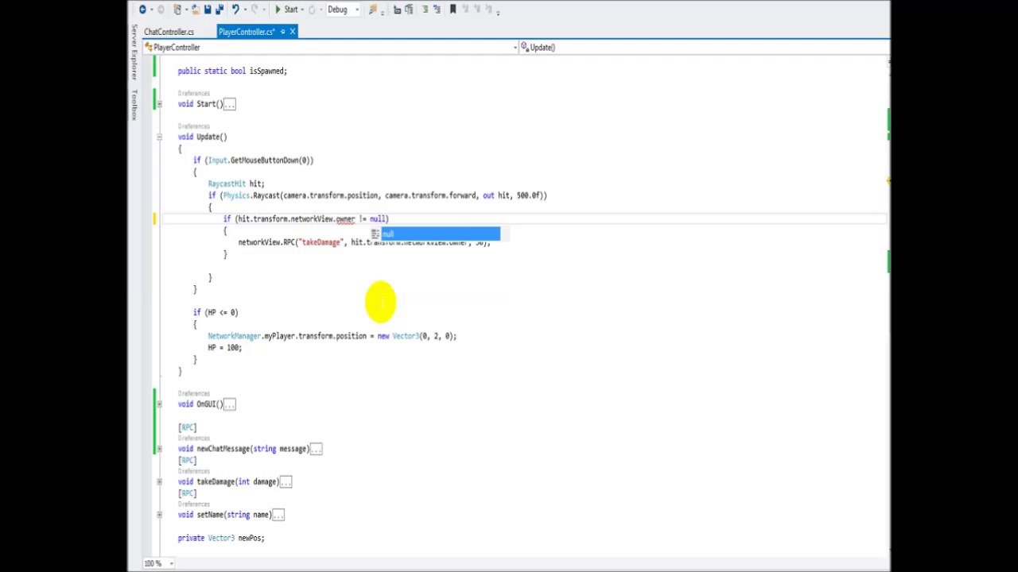
pyautogui.click(380, 300)
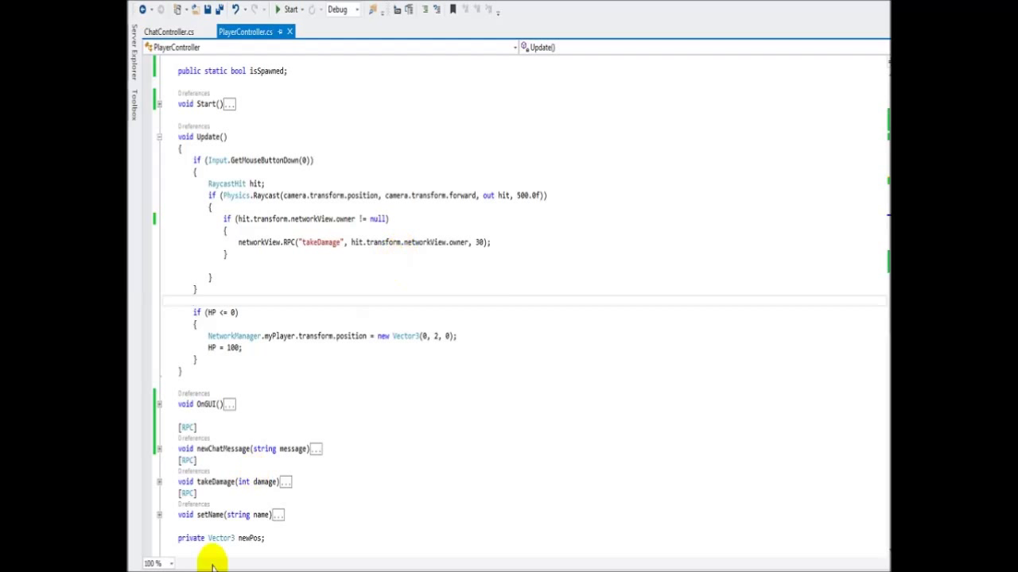
pyautogui.click(207, 561)
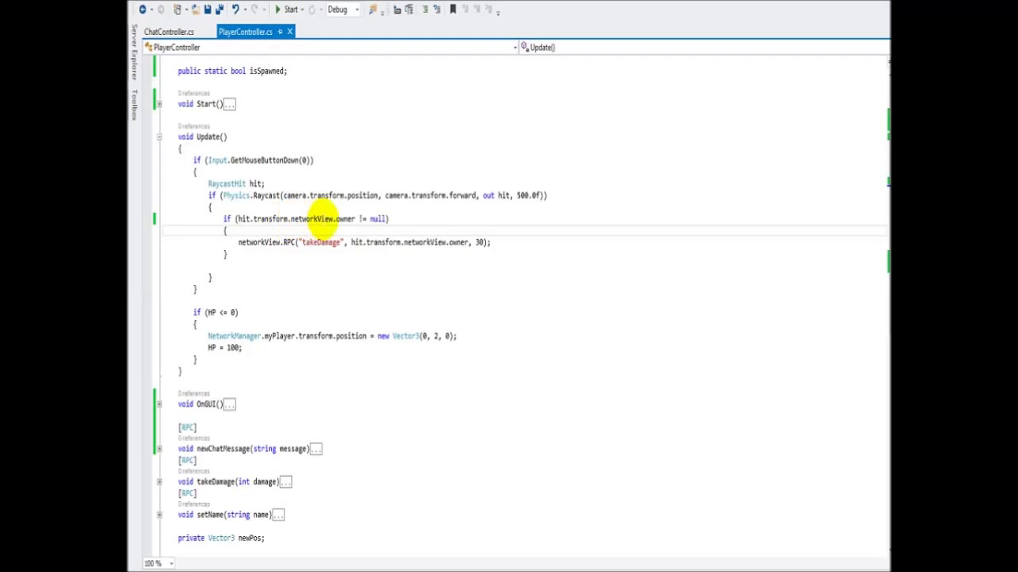
# - Remove .owner to revert the check to networkView != null, and inspect the condition's parts
pyautogui.doubleClick(346, 218)
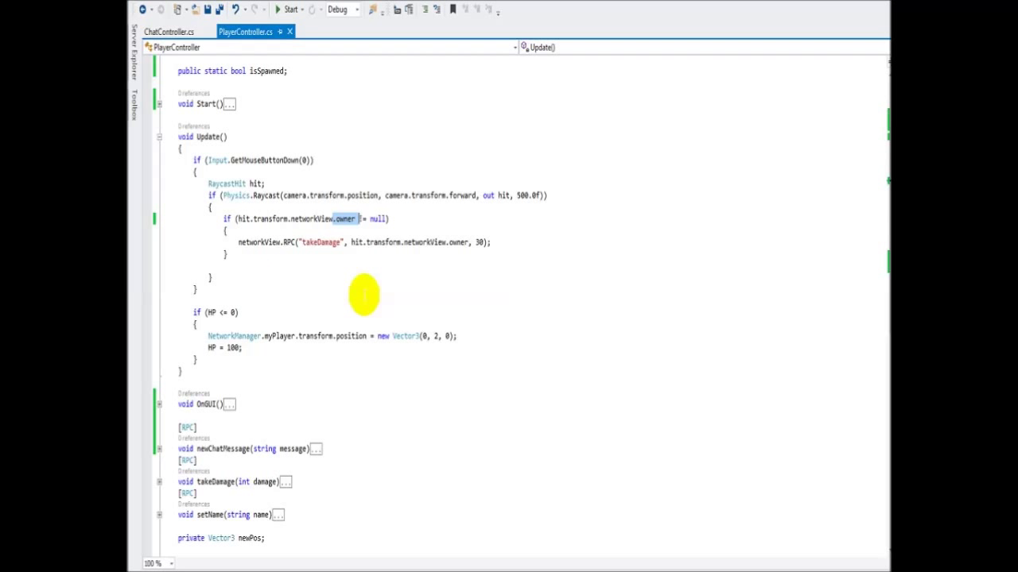
pyautogui.press('BackSpace')
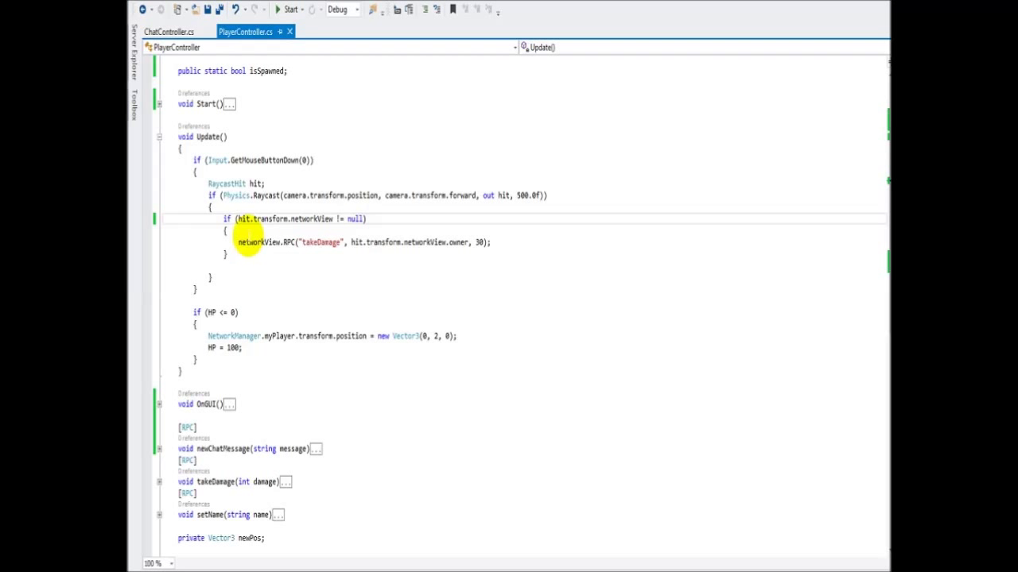
pyautogui.click(227, 231)
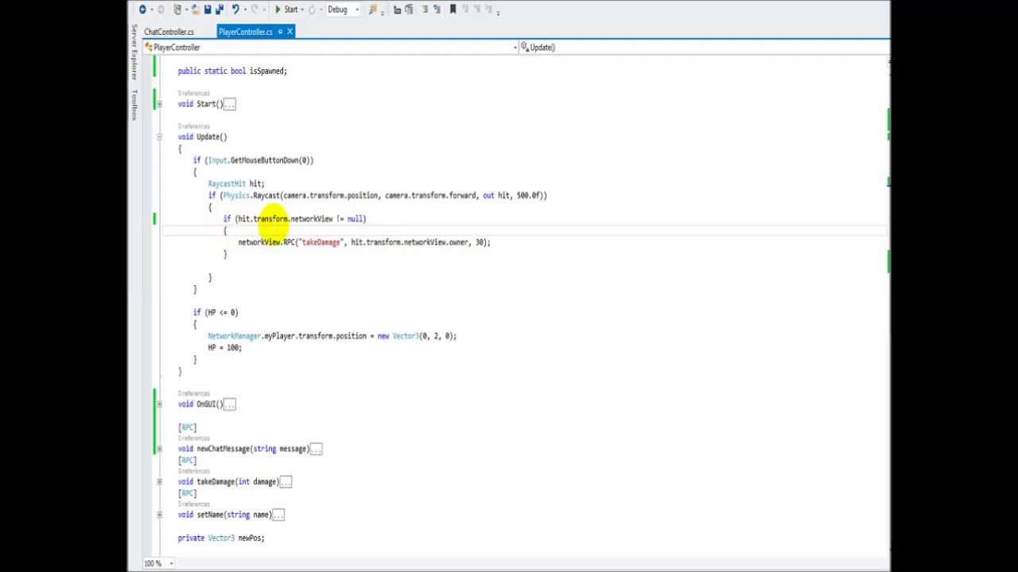
pyautogui.click(243, 219)
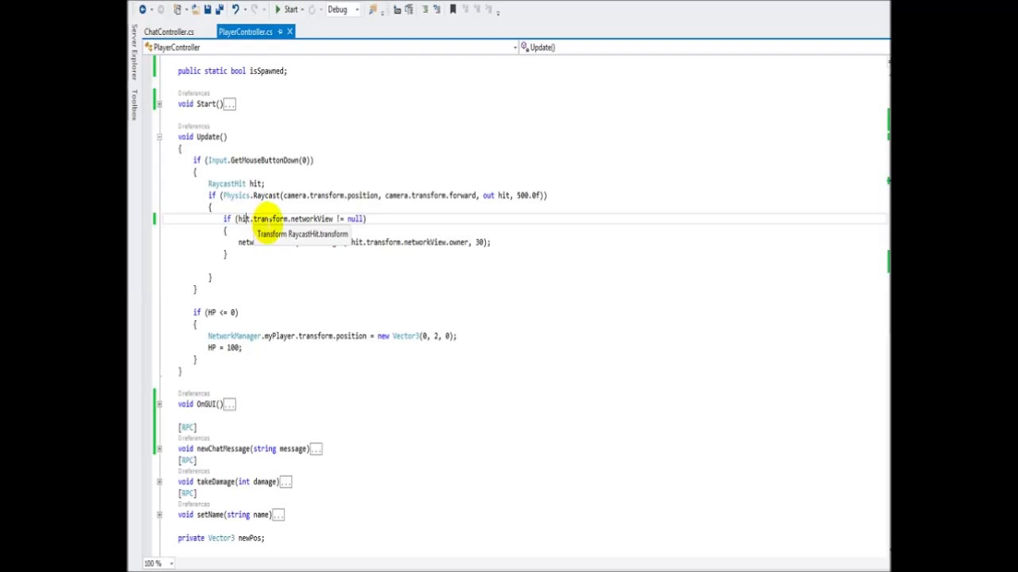
pyautogui.click(267, 221)
pyautogui.click(321, 220)
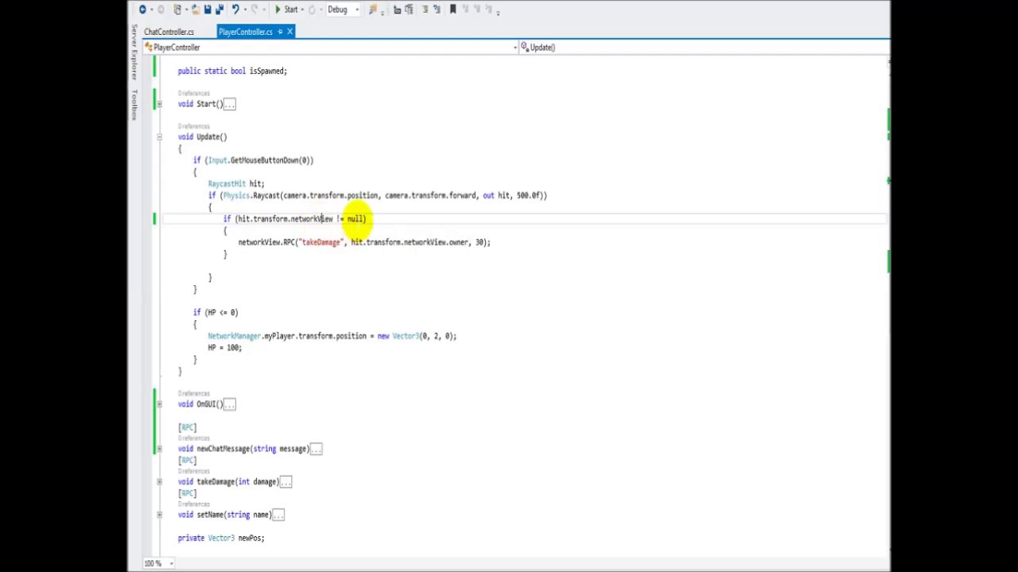
pyautogui.click(338, 220)
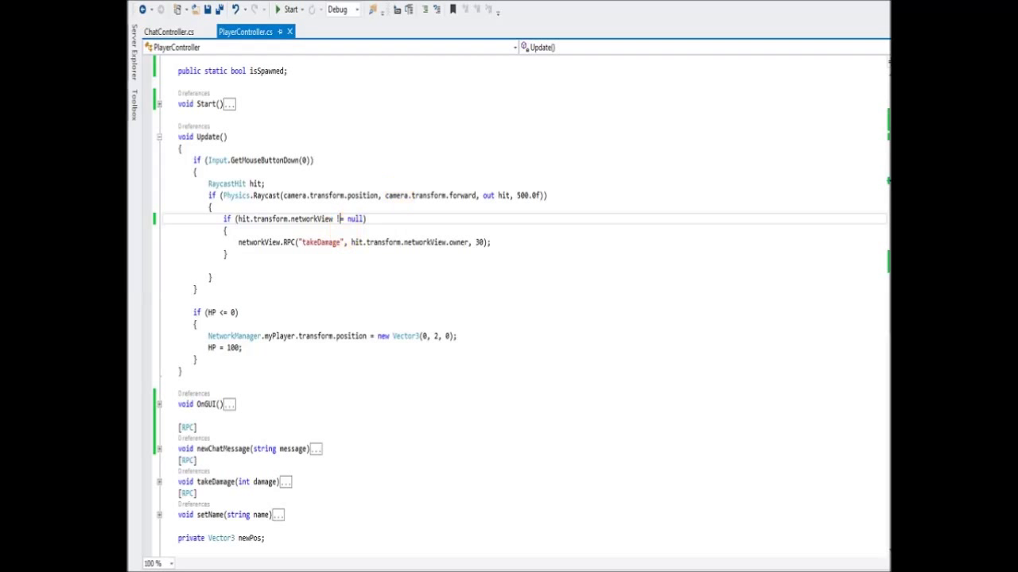
pyautogui.hotkey('ctrl', 'z')
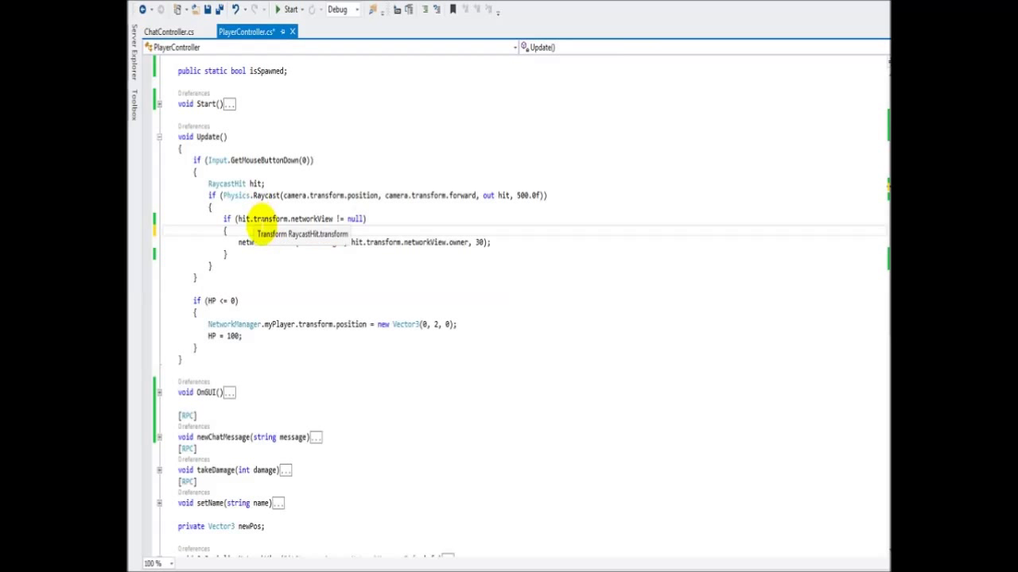
pyautogui.click(290, 231)
# - Add empty try and catch blocks inside the Player-tag if block
pyautogui.press('Return')
pyautogui.write('try {')
pyautogui.press('Return')
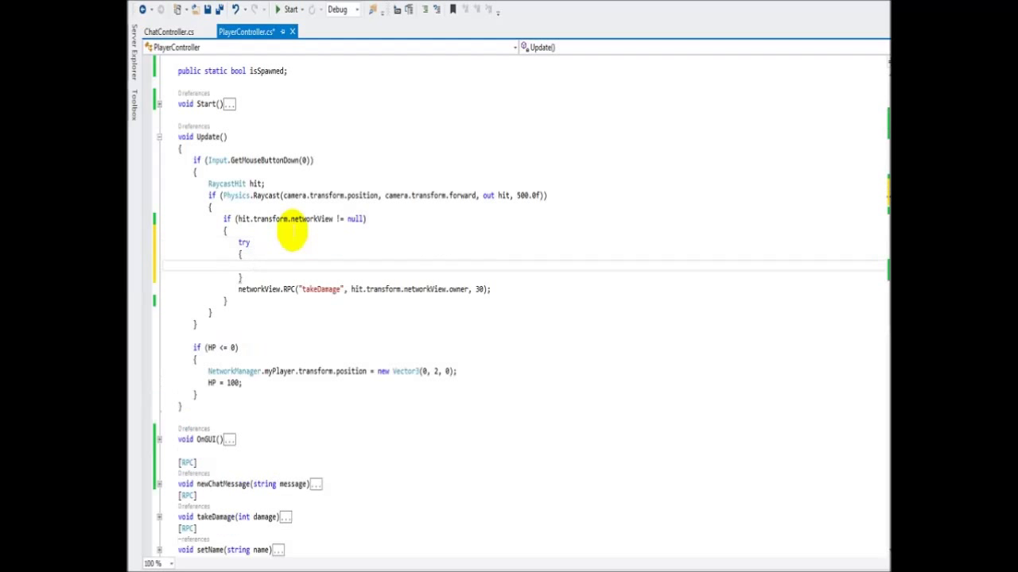
pyautogui.press('Down')
pyautogui.write('catch ')
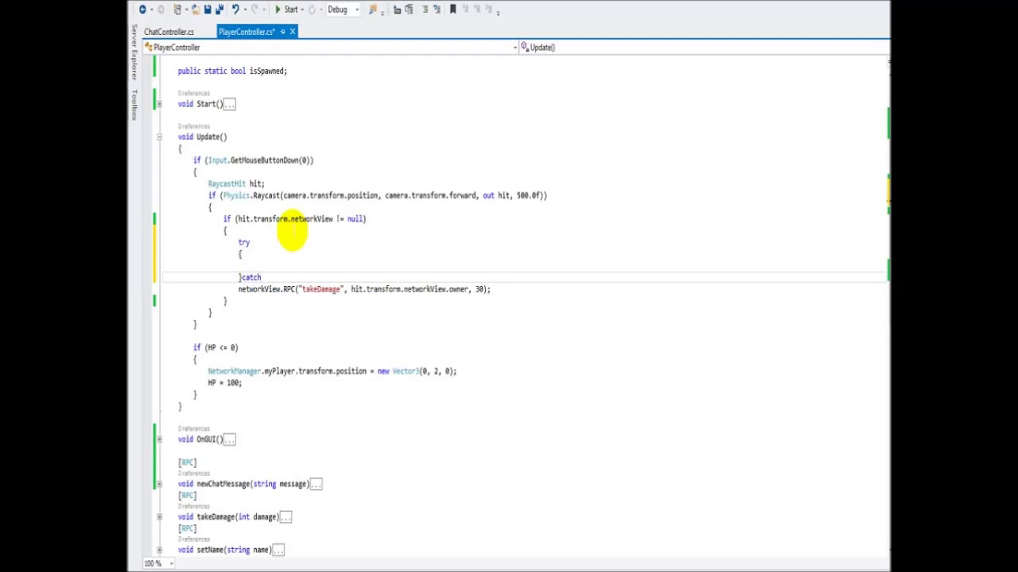
pyautogui.write('{')
pyautogui.press('Return')
# - Move the takeDamage RPC call into the try block and delete the original RPC line
pyautogui.moveTo(242, 324); pyautogui.dragTo(178, 241)
pyautogui.click(357, 310)
pyautogui.moveTo(490, 336); pyautogui.dragTo(238, 336)
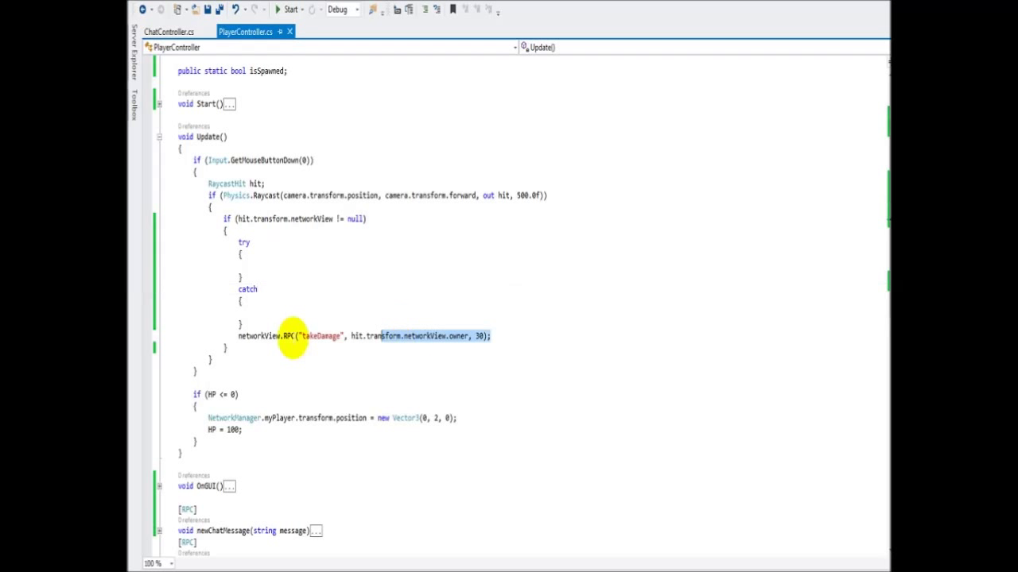
pyautogui.hotkey('ctrl', 'c')
pyautogui.click(262, 268)
pyautogui.hotkey('ctrl', 'v')
pyautogui.moveTo(500, 335); pyautogui.dragTo(501, 326)
pyautogui.press('Delete')
pyautogui.moveTo(239, 242)
pyautogui.mouseDown()
pyautogui.moveTo(243, 255)
pyautogui.moveTo(533, 264)
pyautogui.mouseUp()
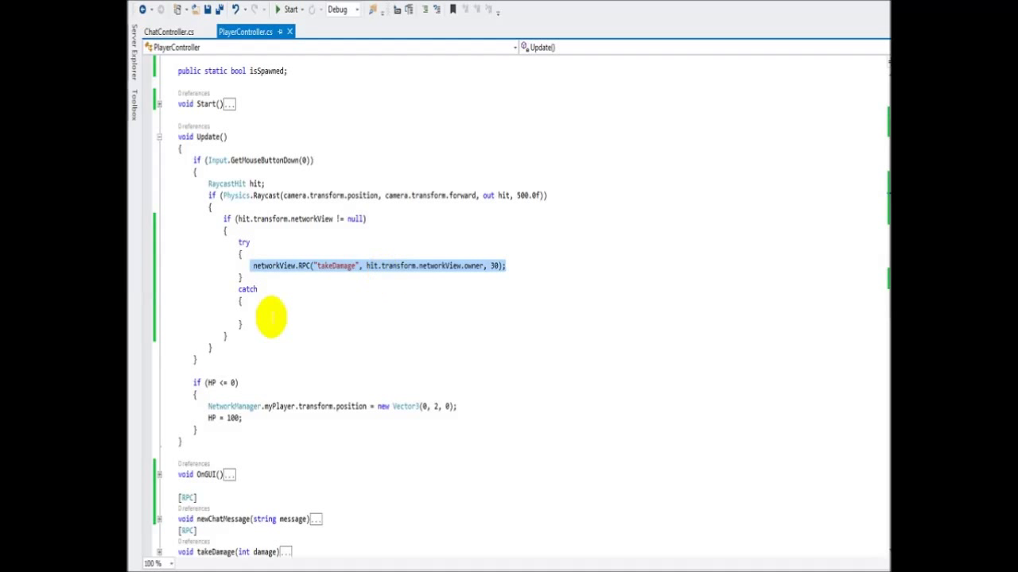
pyautogui.moveTo(256, 313); pyautogui.dragTo(274, 323)
pyautogui.click(272, 314)
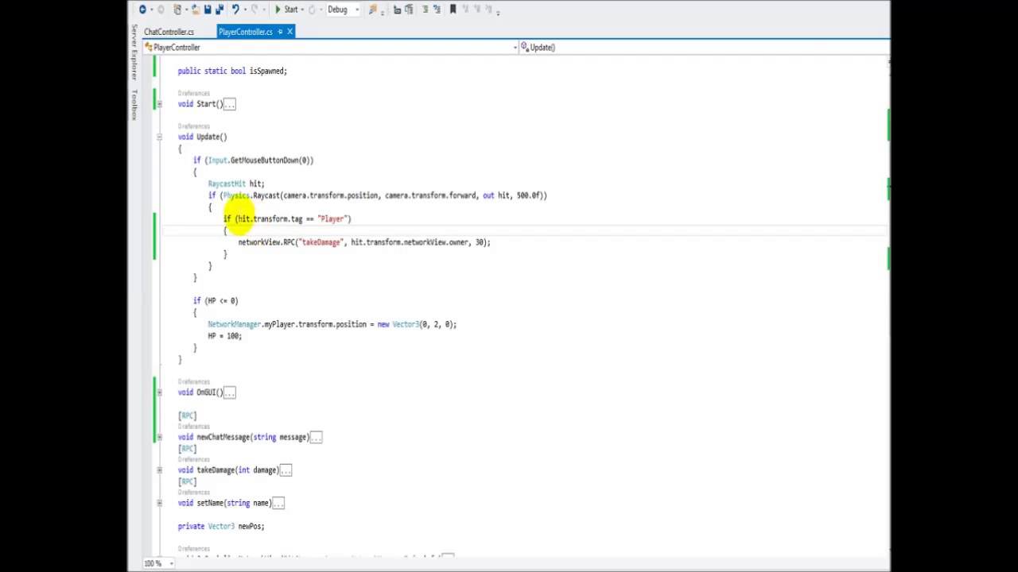
# - Add Debug.Log(hit.transform.tag) before the takeDamage RPC, save PlayerController, and return to Unity
pyautogui.moveTo(237, 219); pyautogui.dragTo(344, 219)
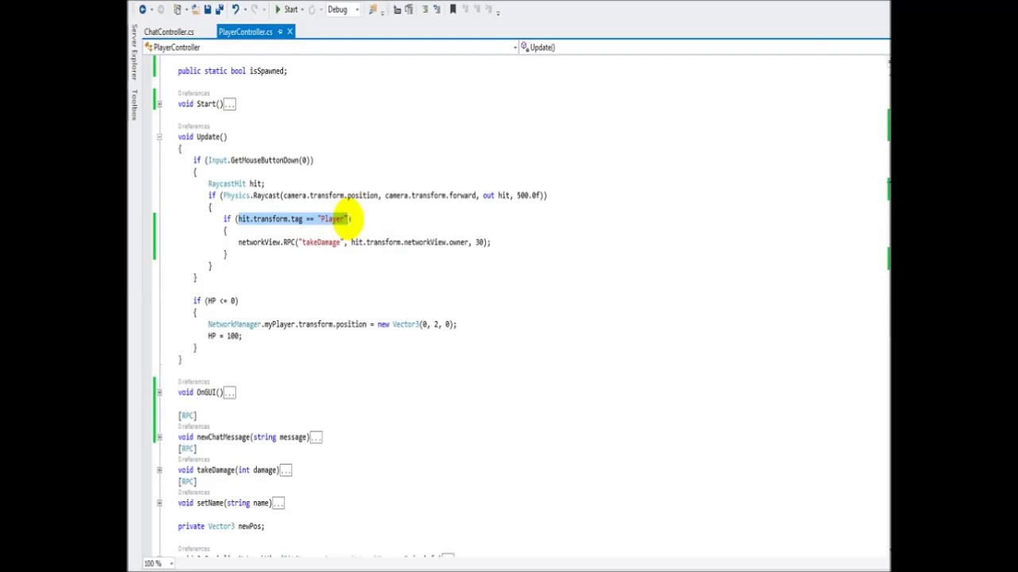
pyautogui.click(269, 231)
pyautogui.press('Return')
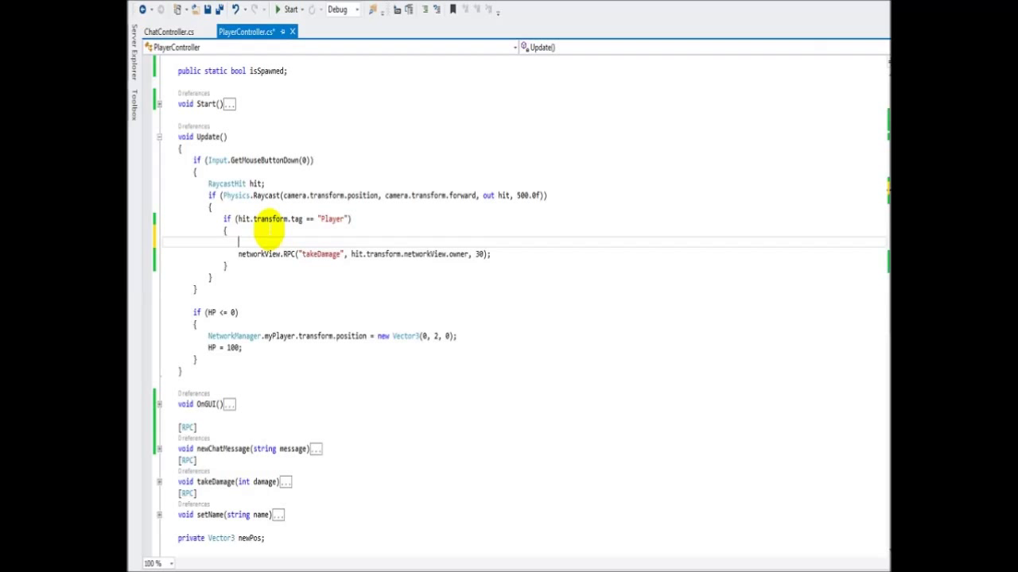
pyautogui.write('Debug')
pyautogui.write('.Log(')
pyautogui.write('(')
pyautogui.write('hit.transform.')
pyautogui.write('a')
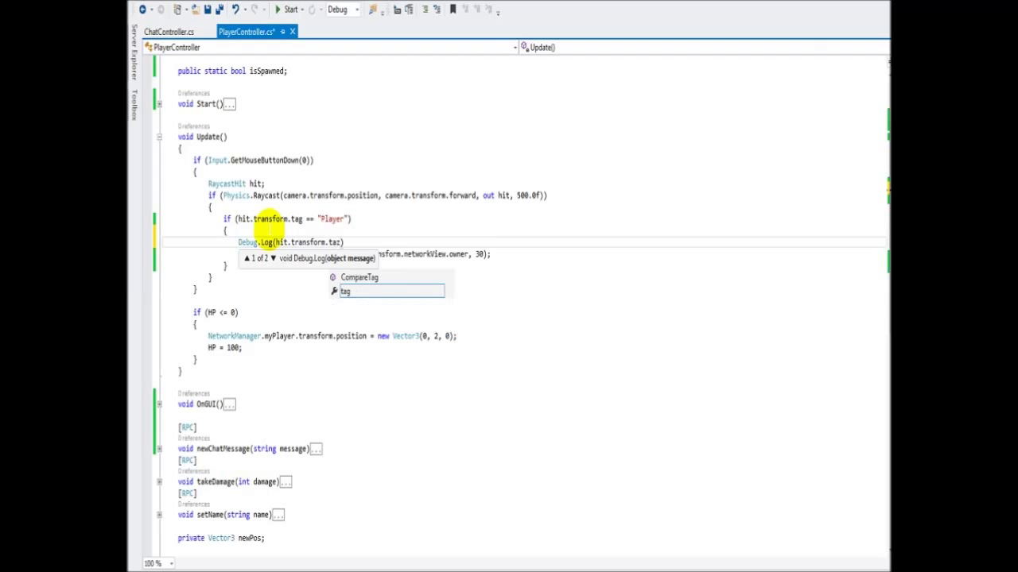
pyautogui.write('g)')
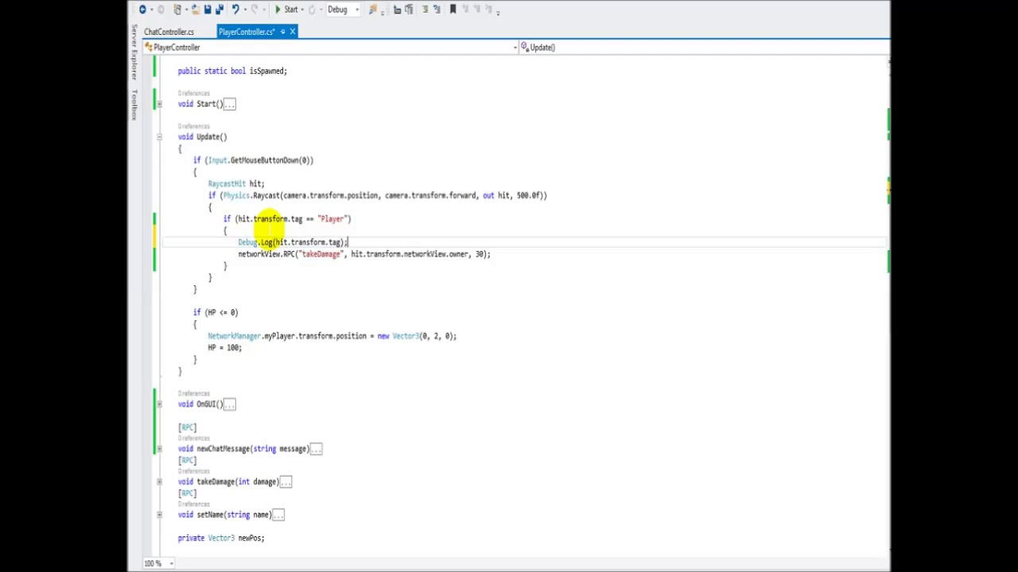
pyautogui.hotkey('ctrl', 's')
pyautogui.hotkey('alt', 'Tab')
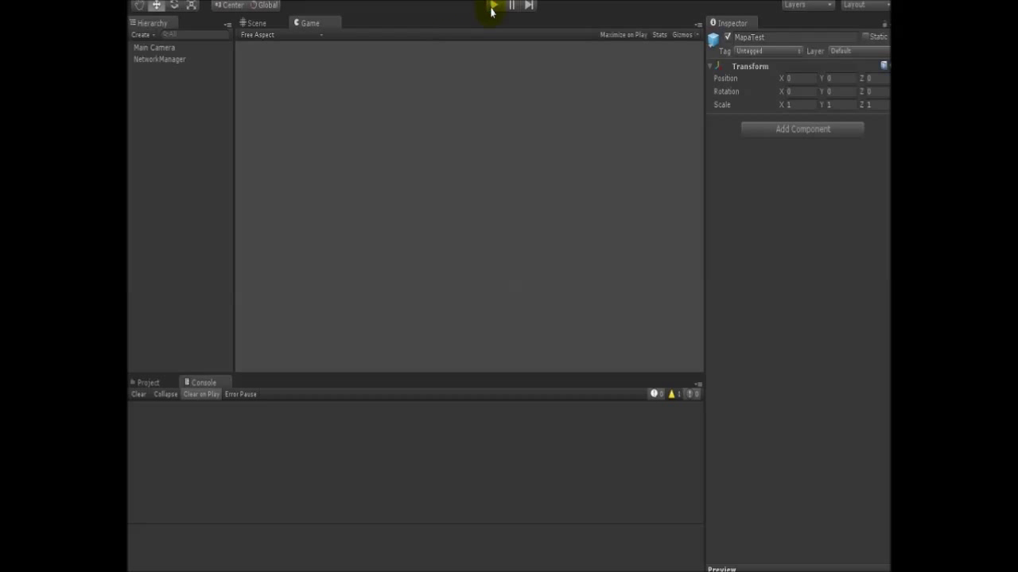
# - Play the game, create a room with Nova Sala, and fire a shot to log hits
pyautogui.click(491, 7)
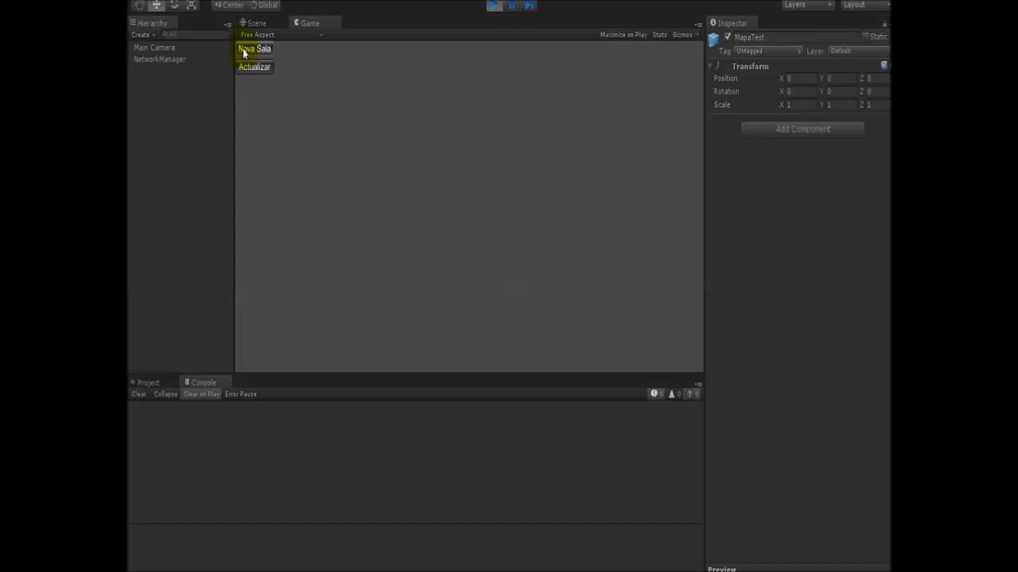
pyautogui.click(244, 50)
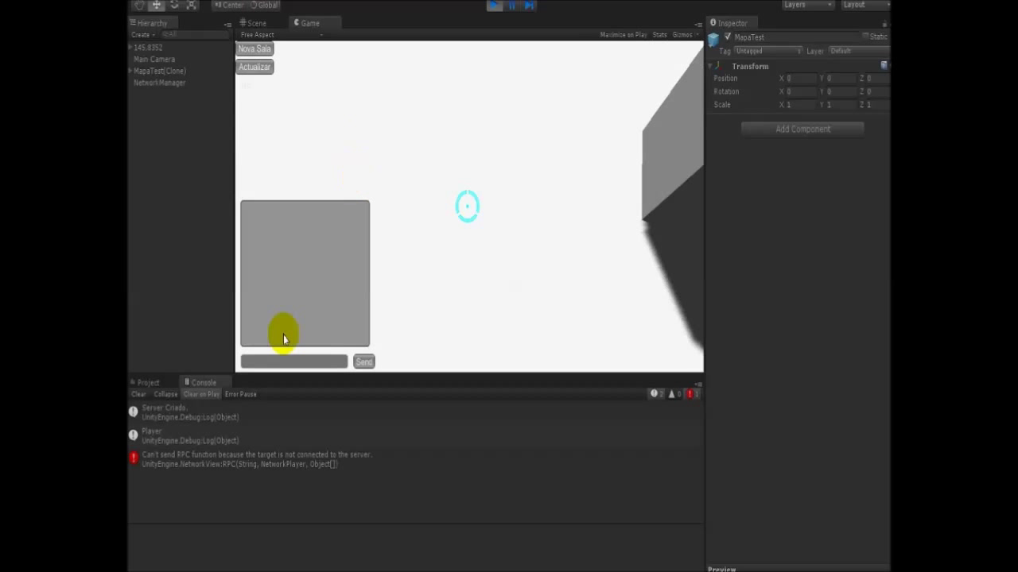
pyautogui.click(484, 199)
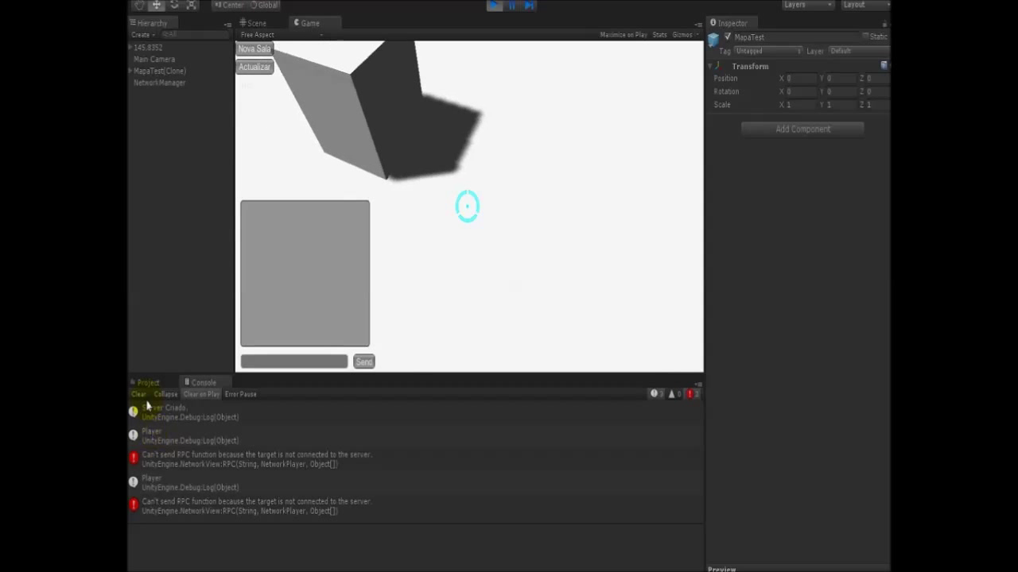
# - Inspect MapaTest(Clone)'s Cube, Directional light and NetworkManager, then clear the console and stop playing
pyautogui.click(132, 72)
pyautogui.click(140, 73)
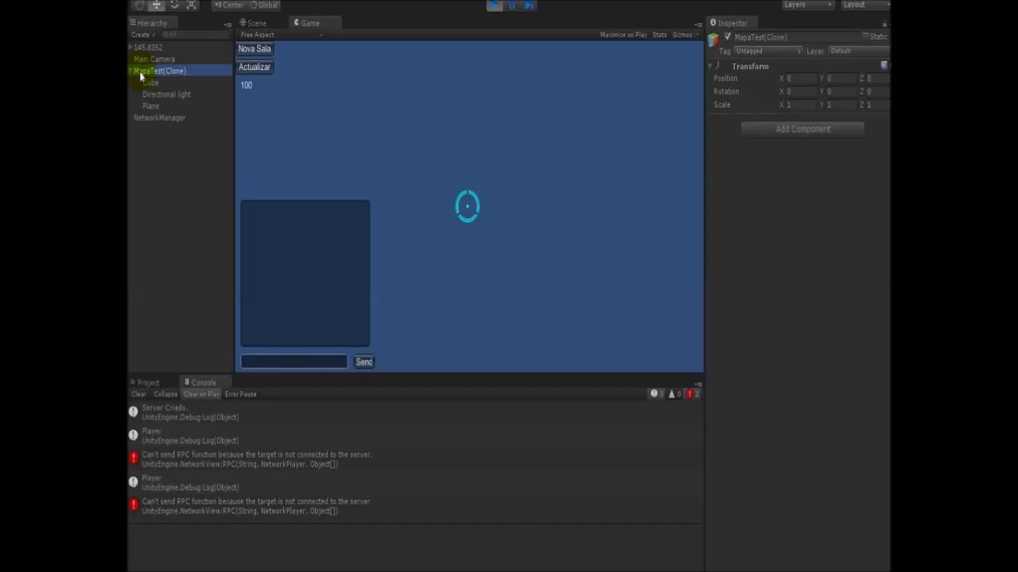
pyautogui.click(149, 83)
pyautogui.click(147, 95)
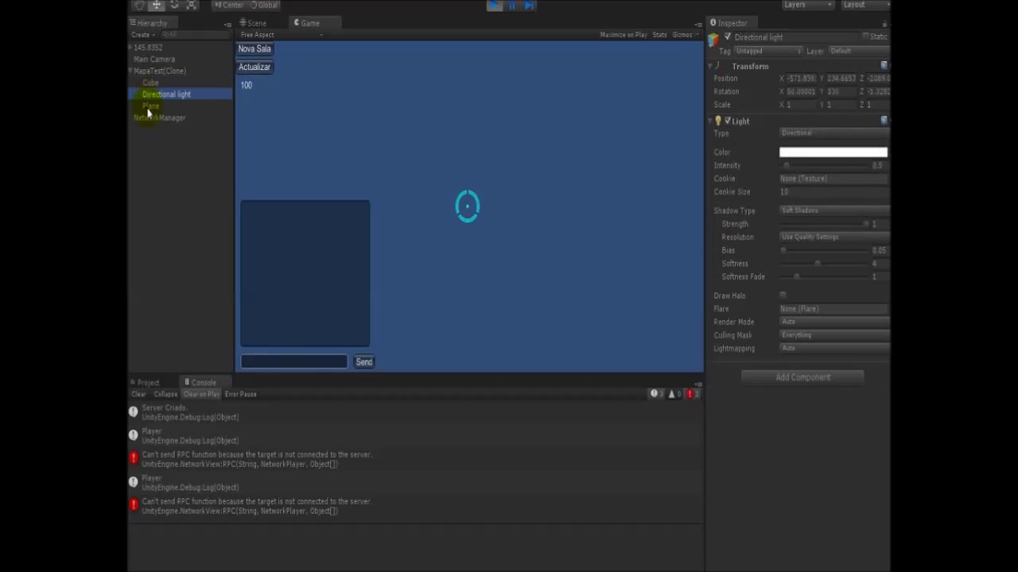
pyautogui.click(148, 118)
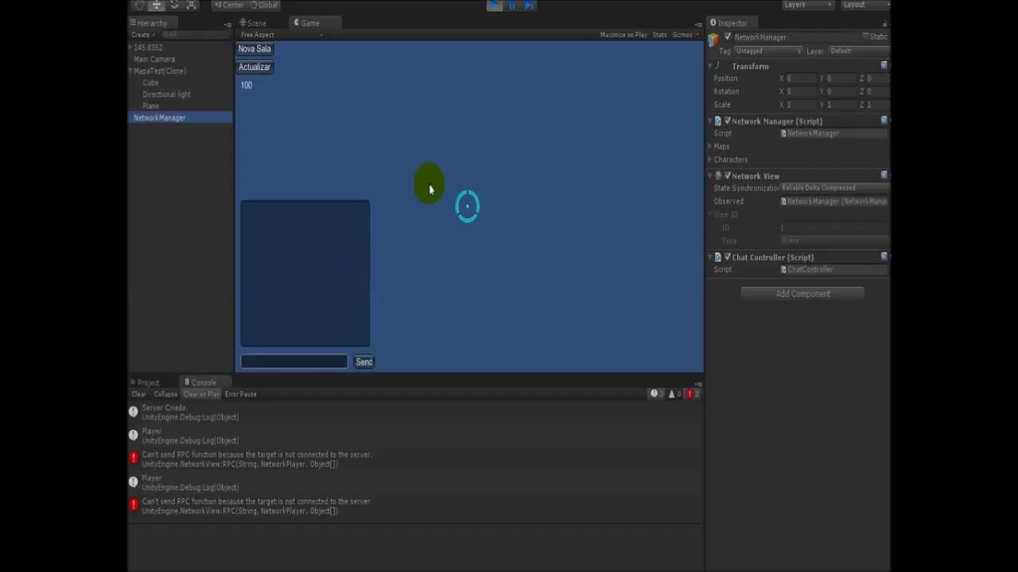
pyautogui.click(427, 198)
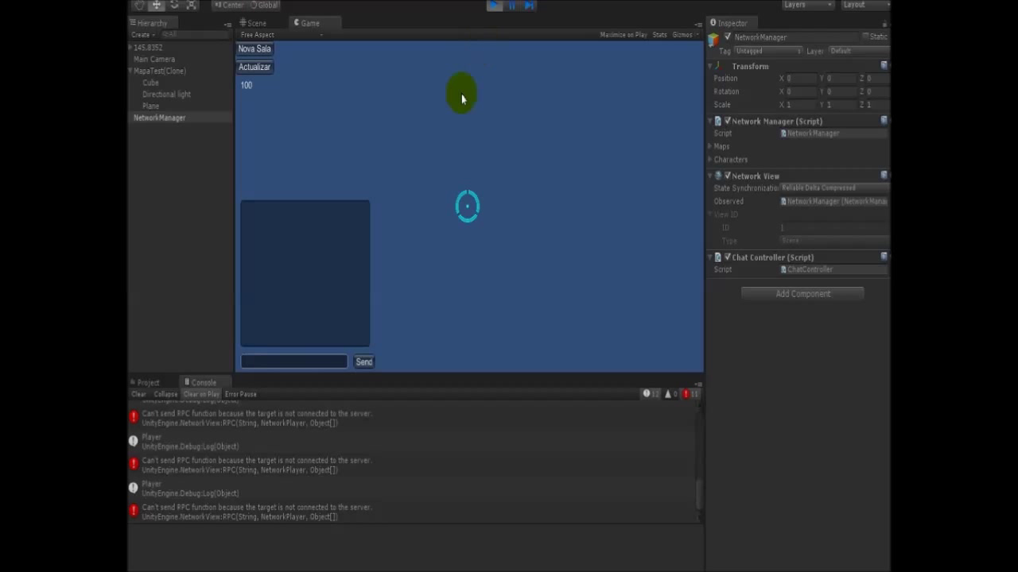
pyautogui.click(149, 395)
pyautogui.click(493, 5)
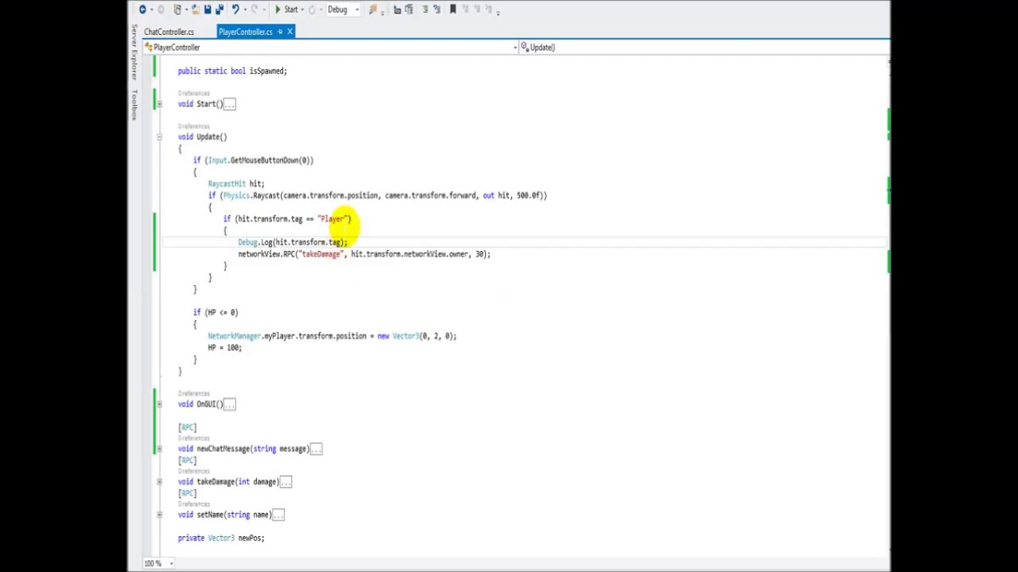
# - Extend the Player-tag condition with && hit.transform != transform, then return to Unity
pyautogui.click(347, 219)
pyautogui.write('&& ')
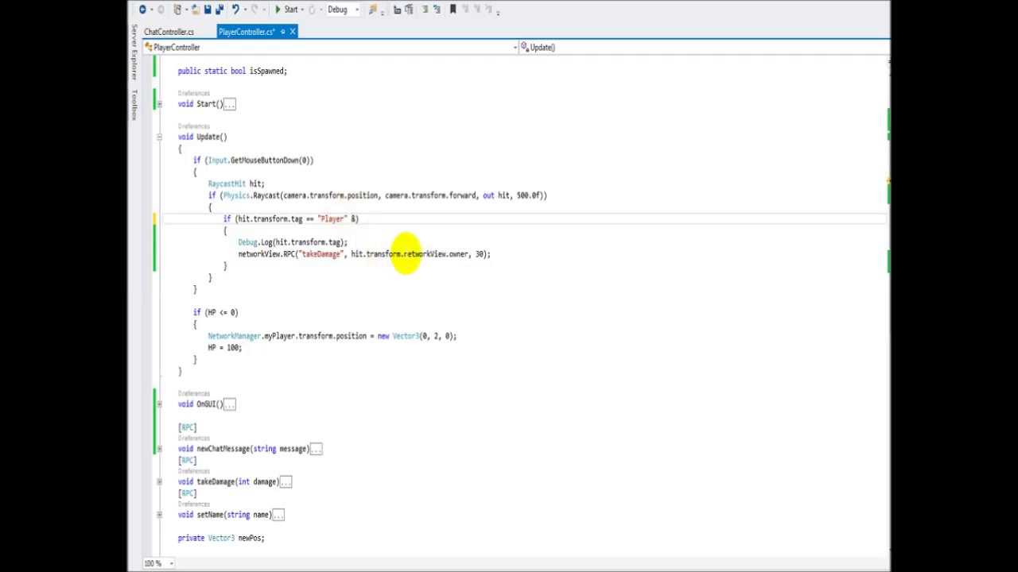
pyautogui.write('g')
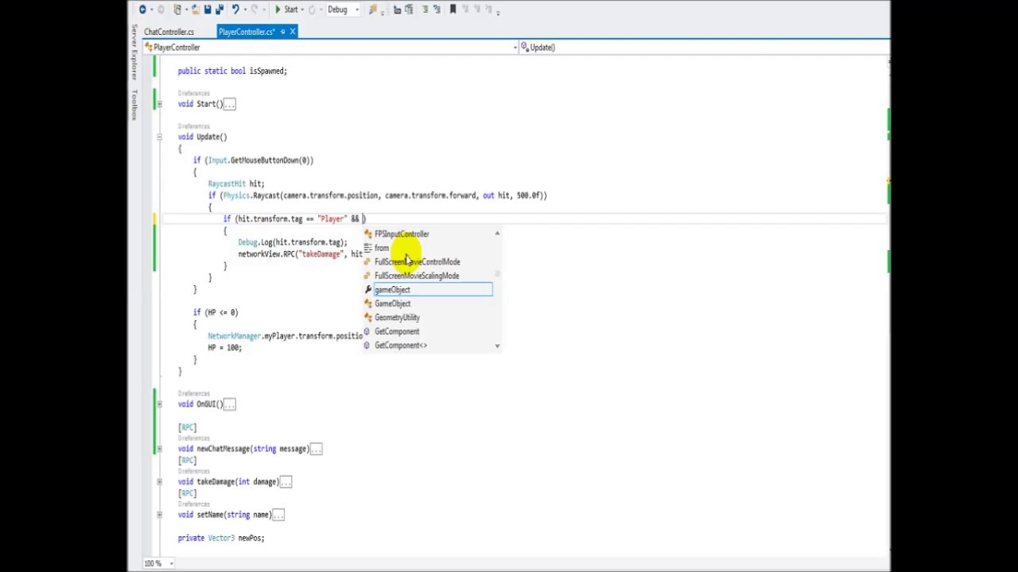
pyautogui.write('i')
pyautogui.press('BackSpace')
pyautogui.press('BackSpace')
pyautogui.write('hit')
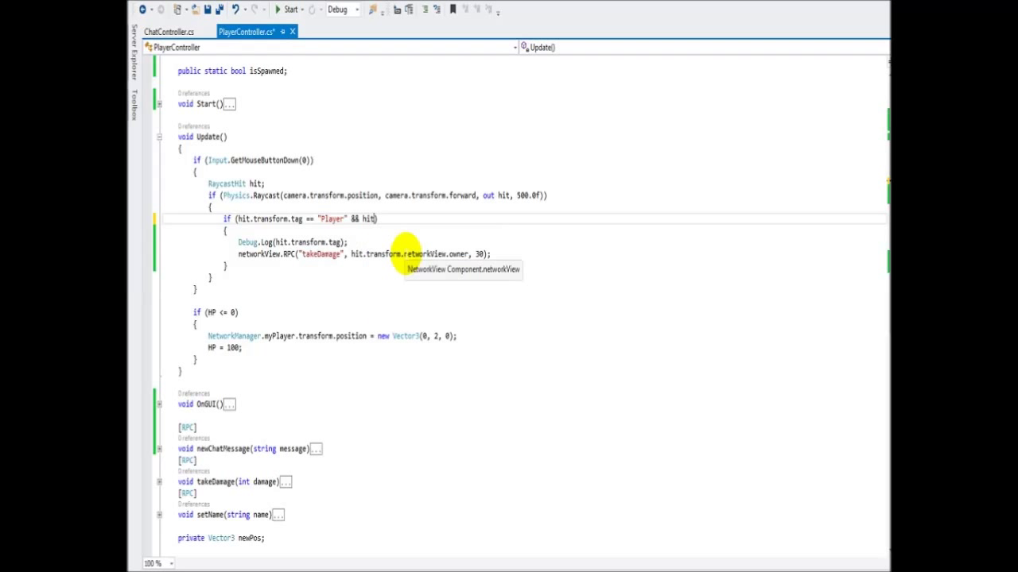
pyautogui.write('.transform != ')
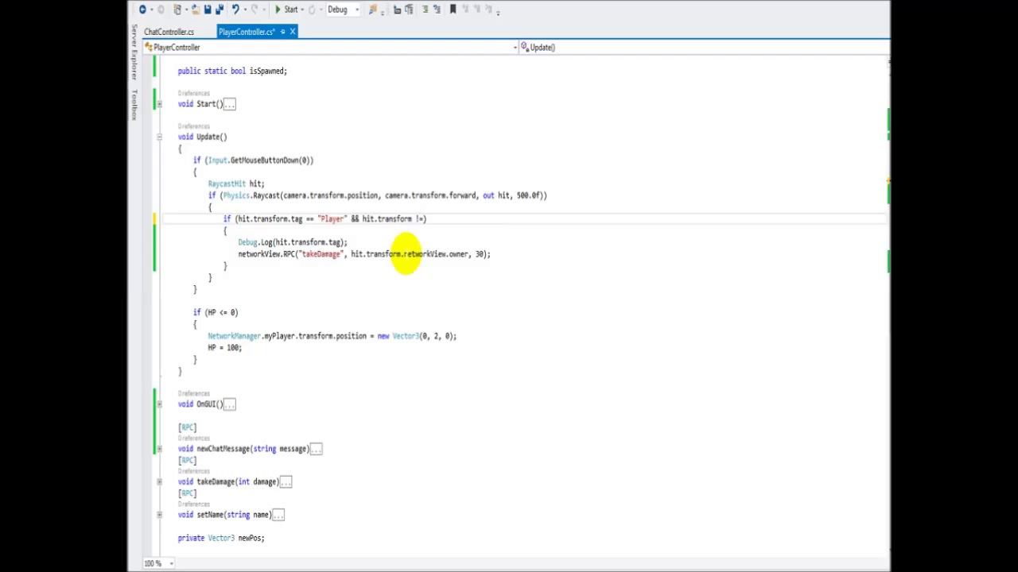
pyautogui.write('try')
pyautogui.click(404, 243)
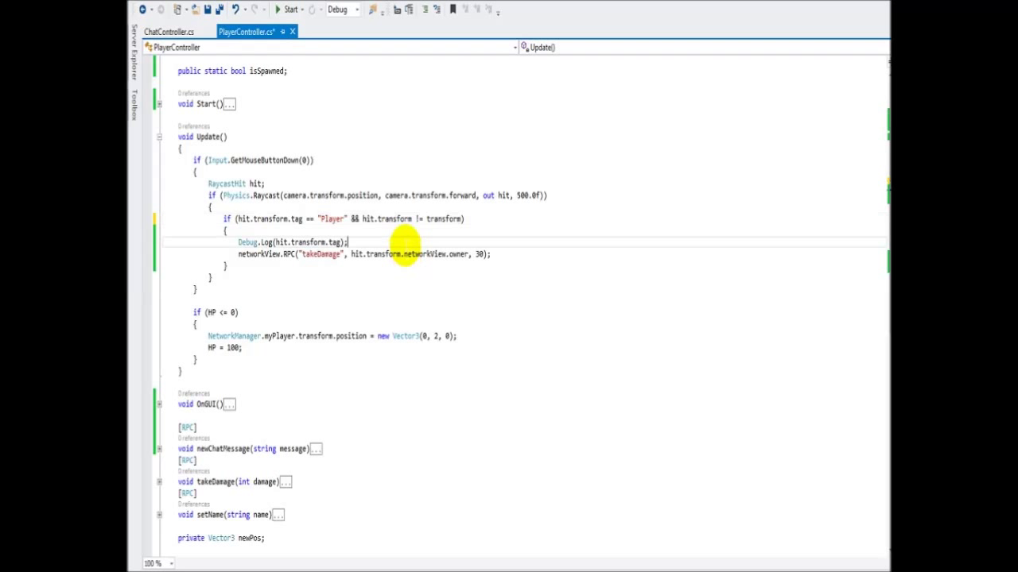
pyautogui.hotkey('alt', 'Tab')
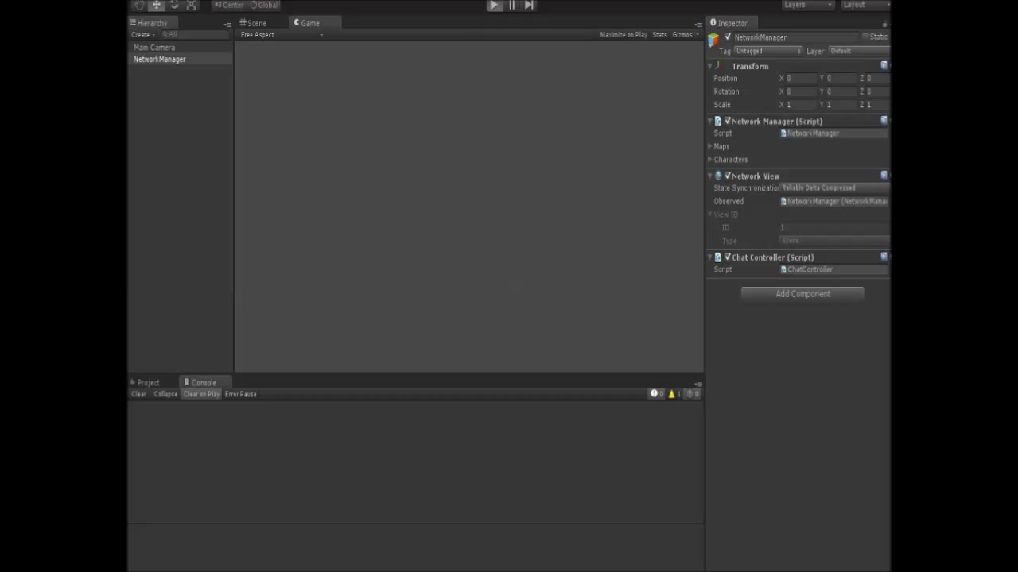
# - Play the game in a taller Game view, shoot around, then view the Scene
pyautogui.hotkey('ctrl', 'p')
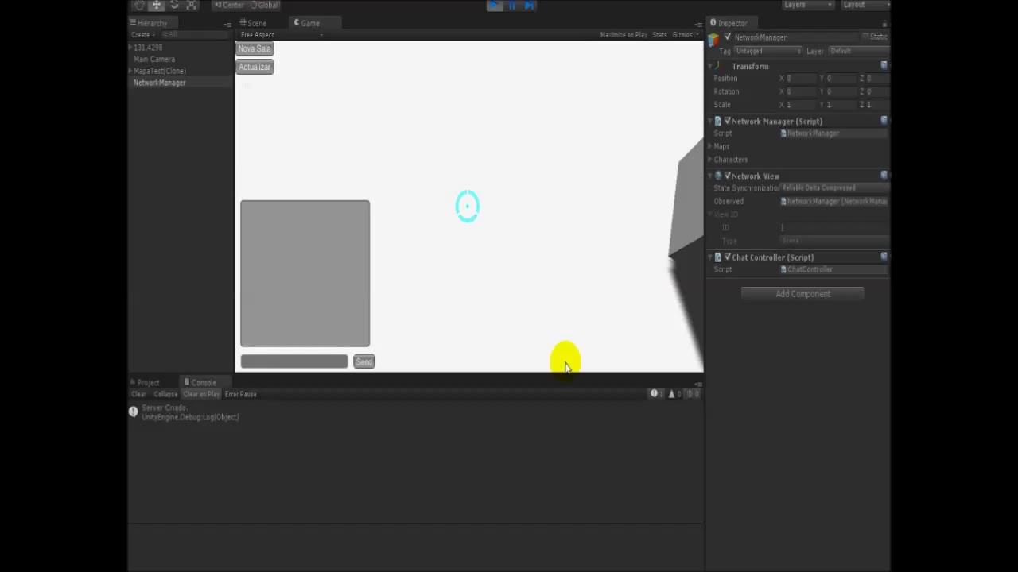
pyautogui.moveTo(566, 375); pyautogui.dragTo(559, 399)
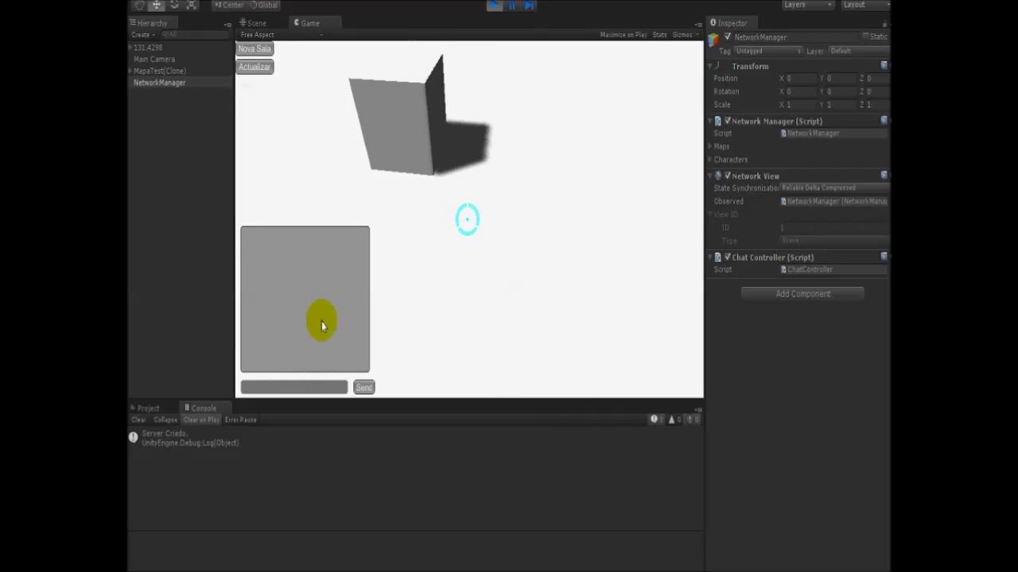
pyautogui.click(256, 23)
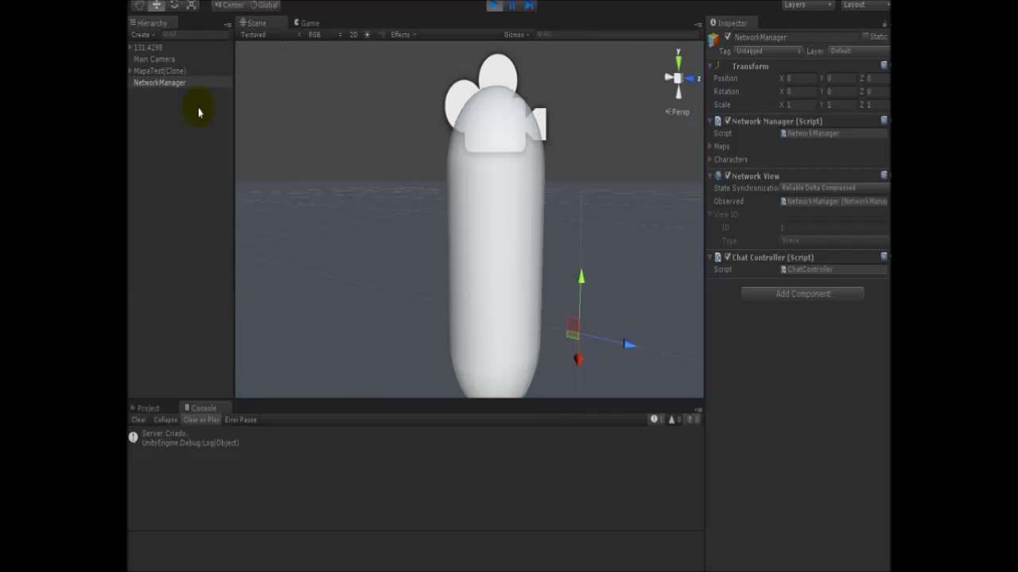
# - Frame the spawned player capsule, confirm its root object is tagged Player, then stop the game
pyautogui.click(527, 175)
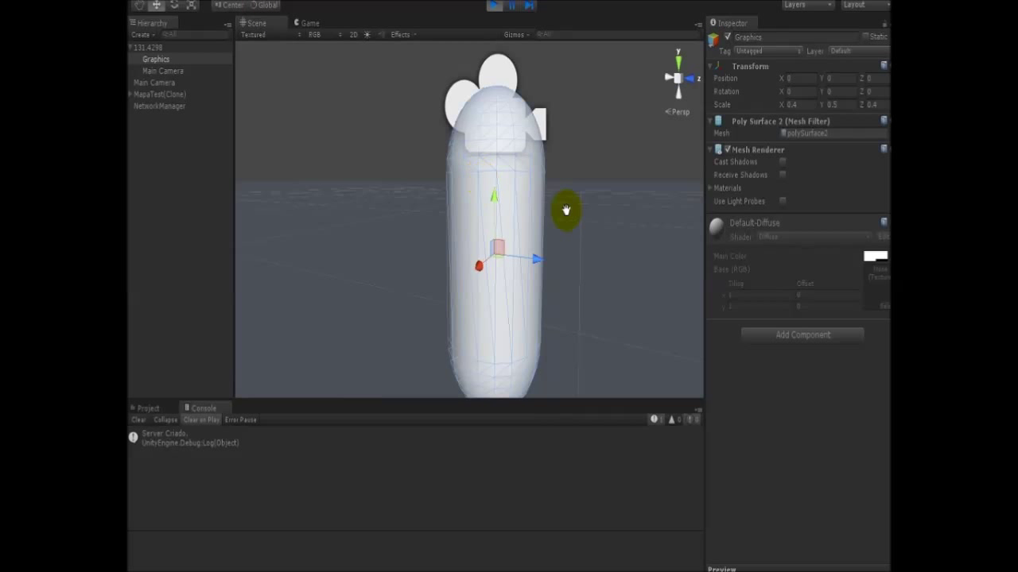
pyautogui.press('f')
pyautogui.click(164, 72)
pyautogui.click(154, 57)
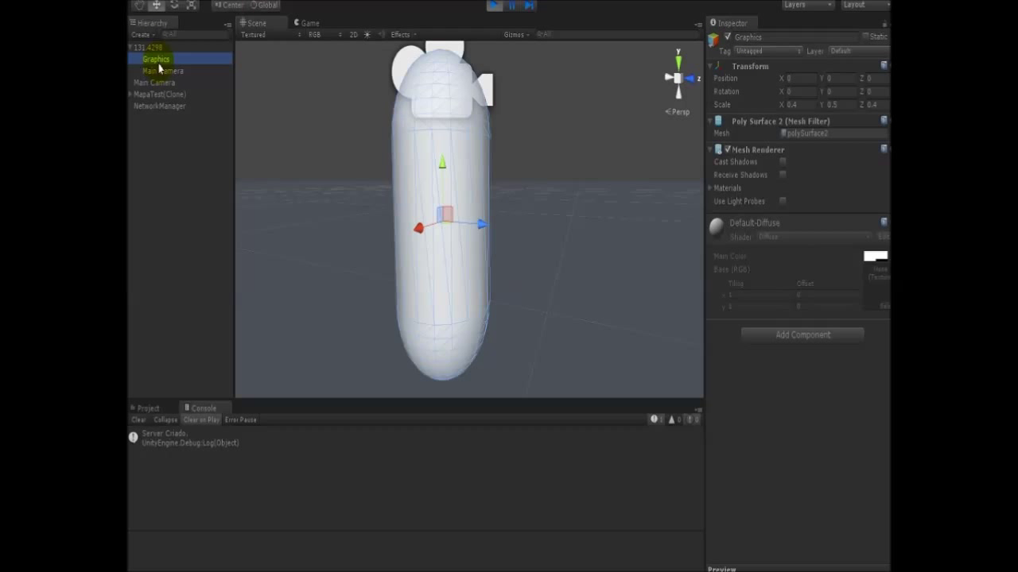
pyautogui.click(161, 71)
pyautogui.click(158, 58)
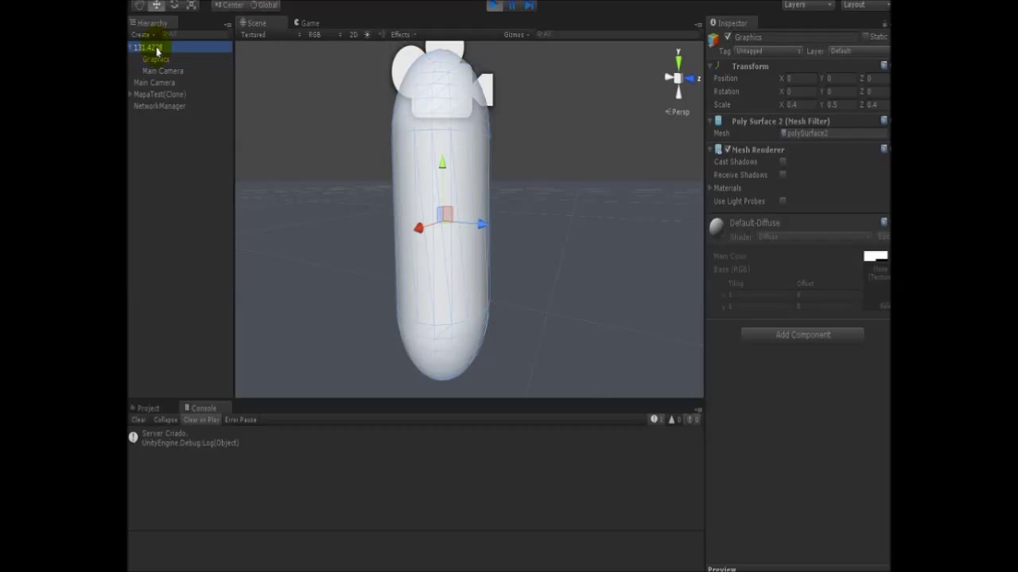
pyautogui.click(151, 47)
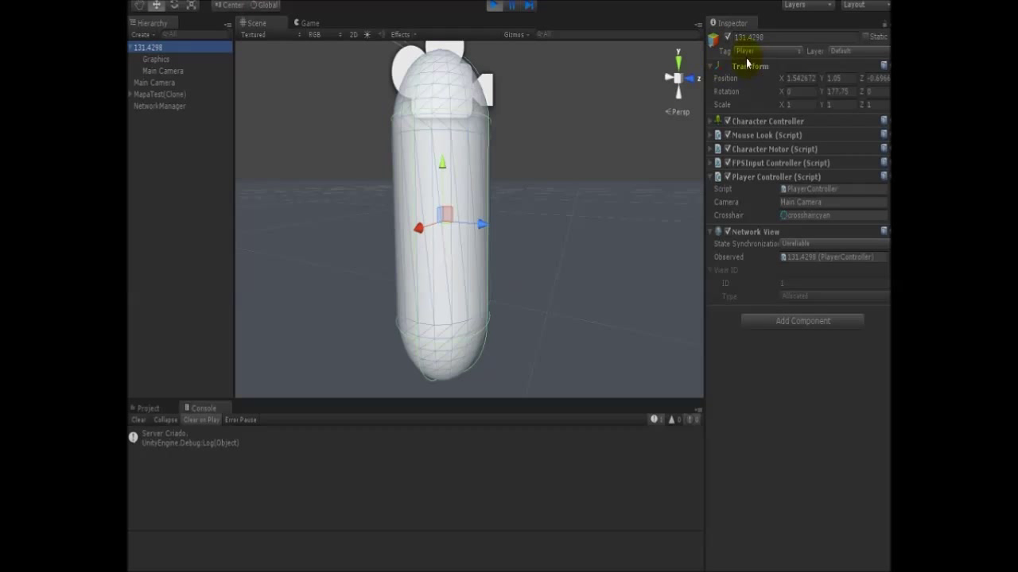
pyautogui.moveTo(554, 141)
pyautogui.keyDown('alt'); pyautogui.mouseDown()
pyautogui.moveTo(554, 153)
pyautogui.moveTo(505, 183)
pyautogui.mouseUp(); pyautogui.keyUp('alt')
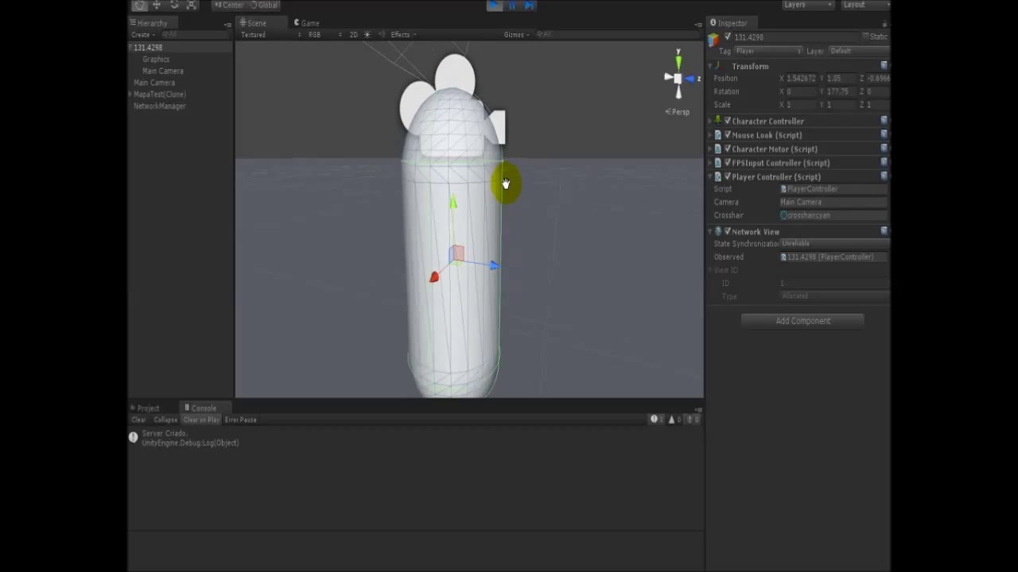
pyautogui.keyDown('alt'); pyautogui.moveTo(505, 184); pyautogui.dragTo(488, 250); pyautogui.keyUp('alt')
pyautogui.click(494, 7)
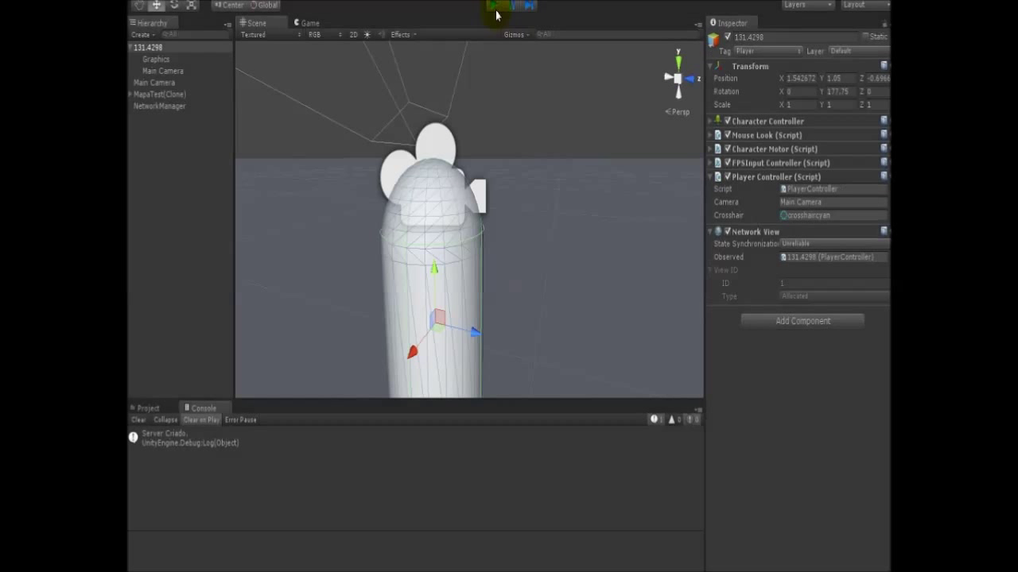